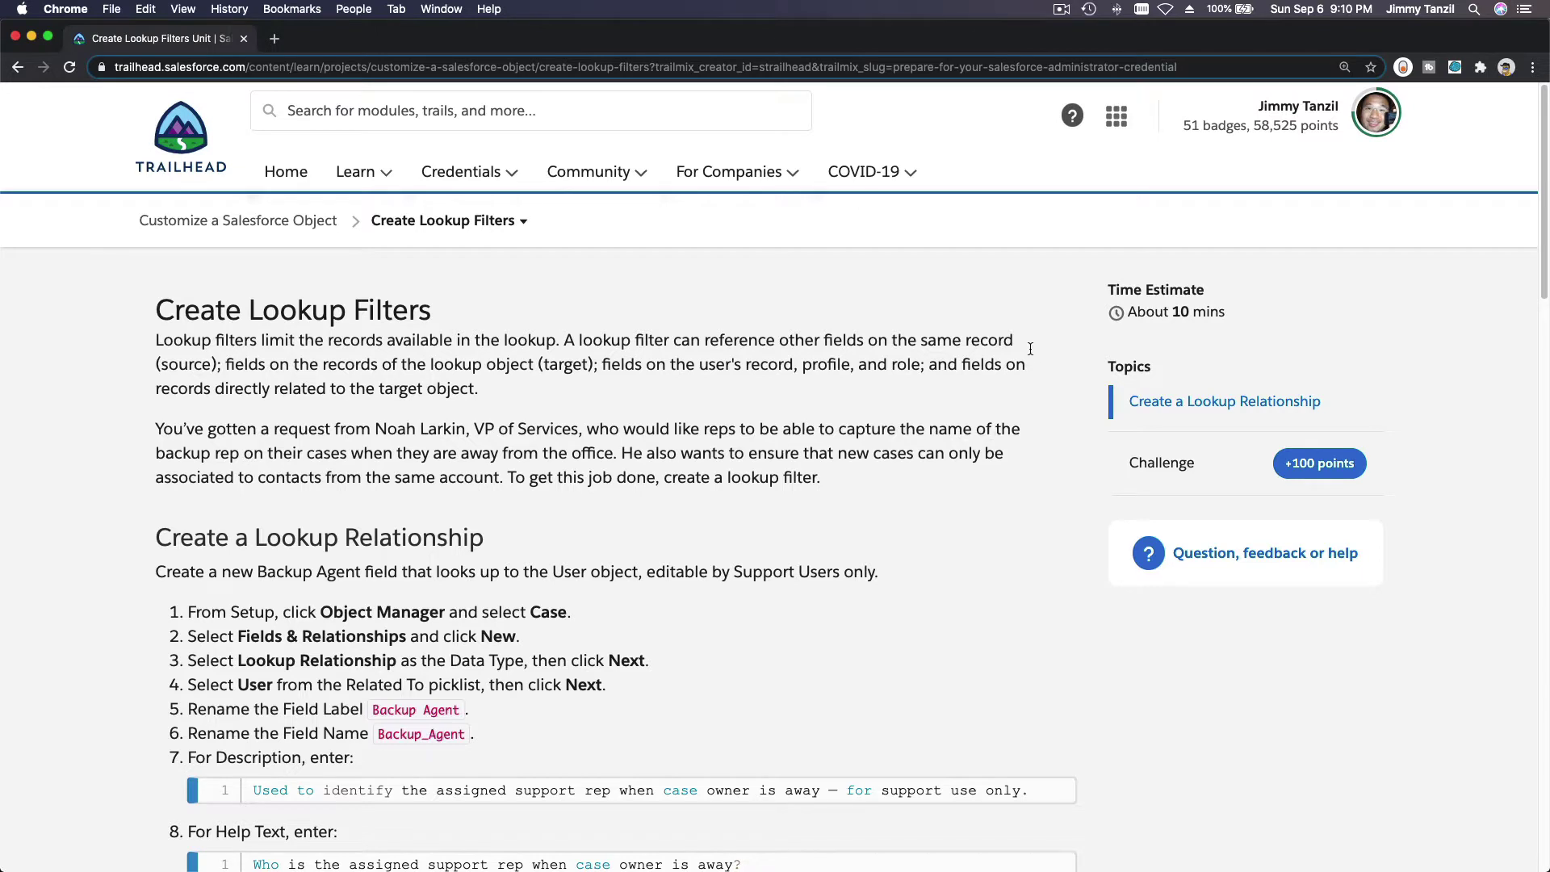
From the profile menu's Hands-On Orgs page, launch the Customize a Salesforce Object playground.
left_click(1376, 129)
left_click(1240, 392, "super")
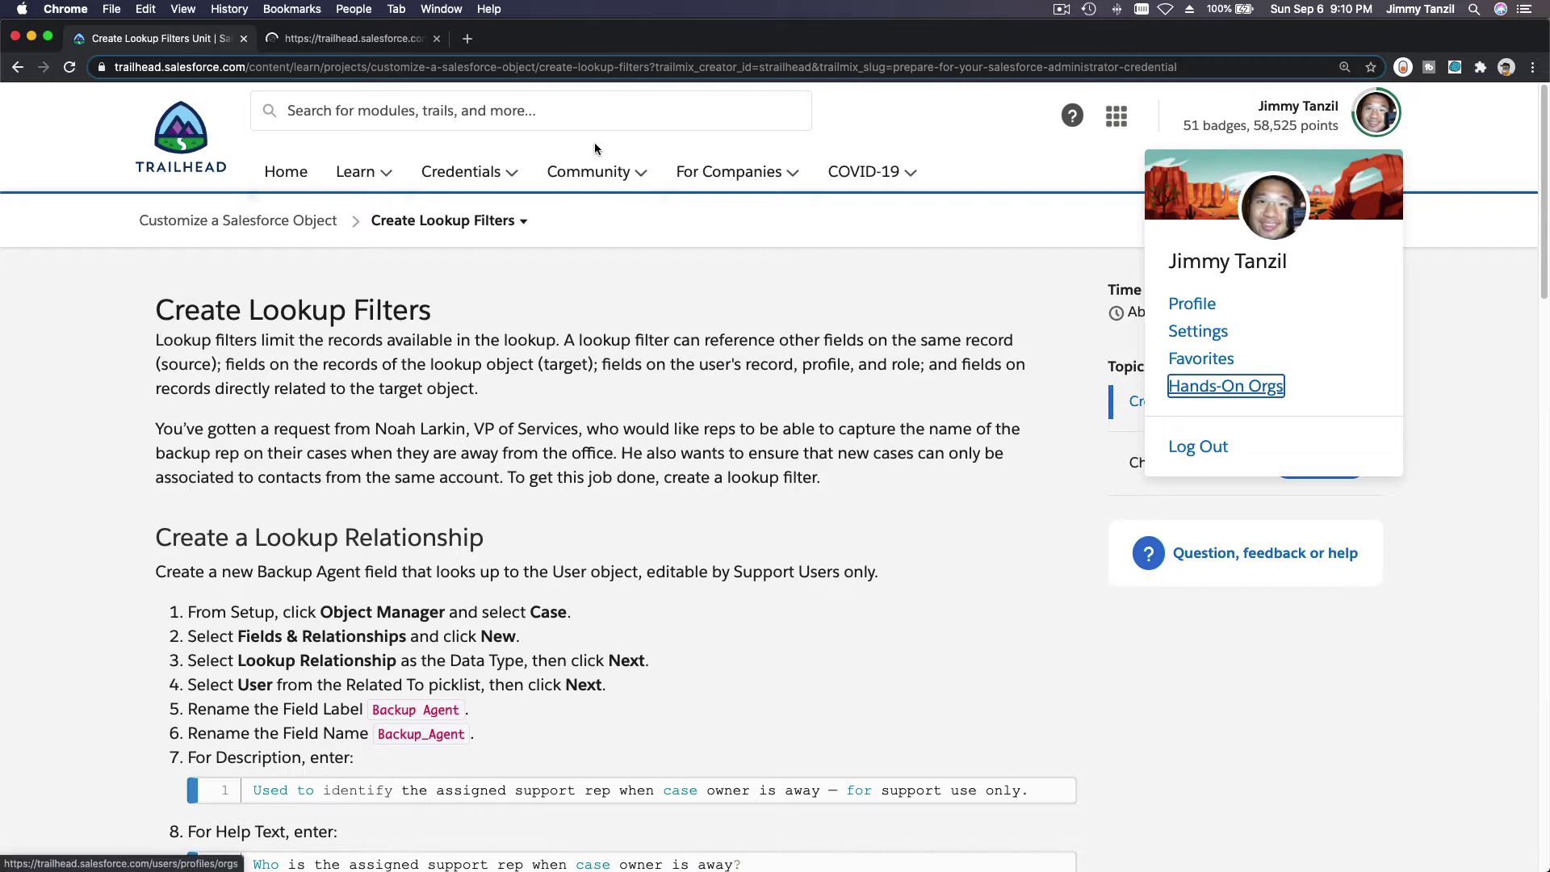
left_click(321, 49)
scroll(504, 591, "down", 15)
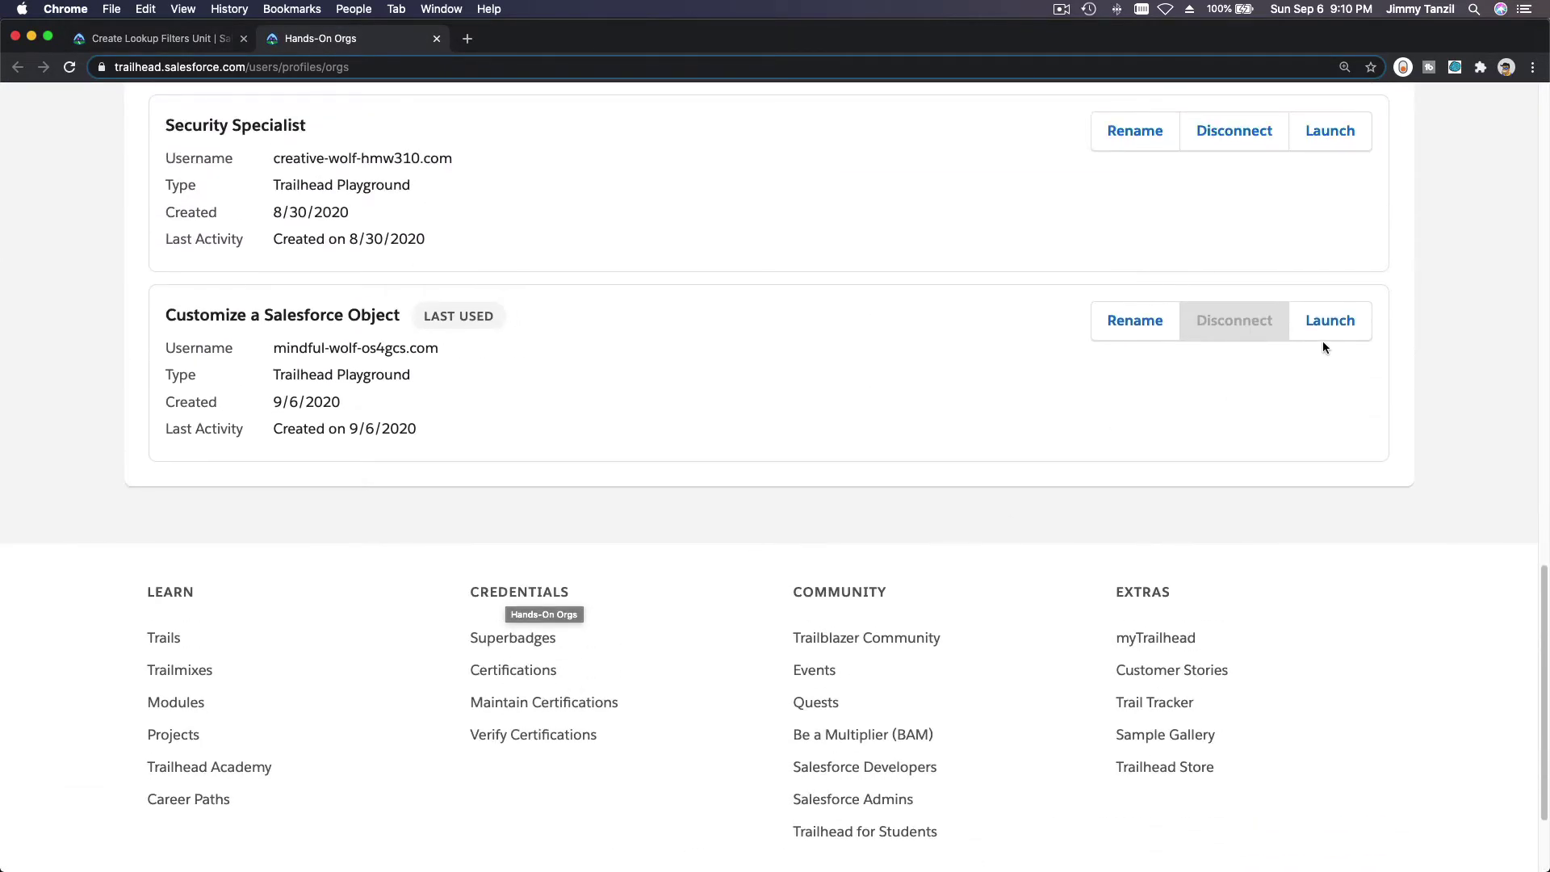
left_click(1324, 338)
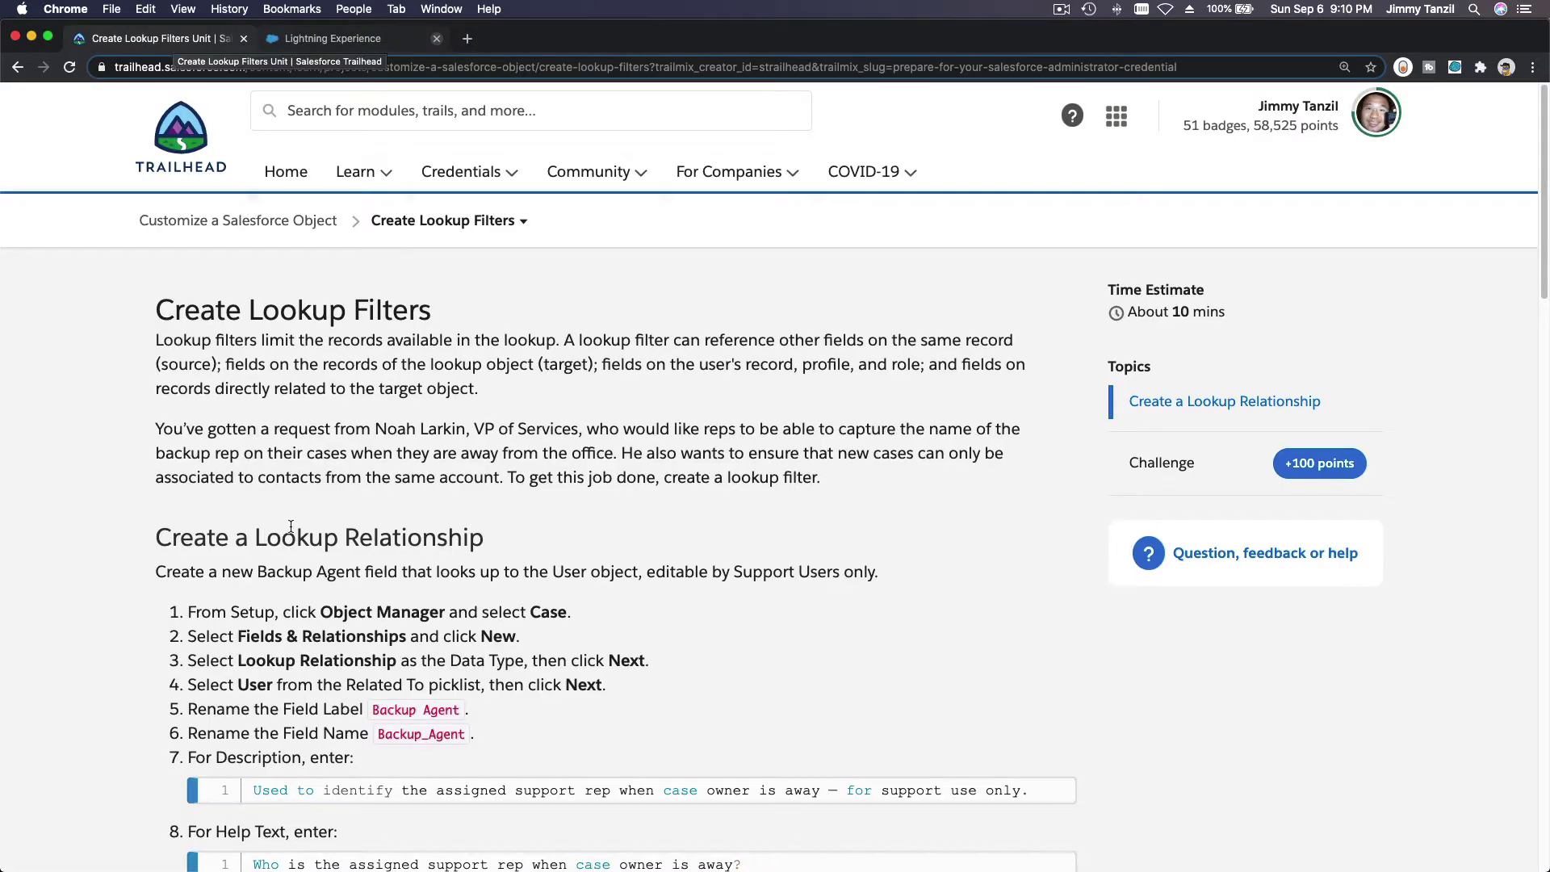
Scroll the Create Lookup Filters unit to its steps and drag that tab into a separate window.
scroll(339, 559, "down", 5)
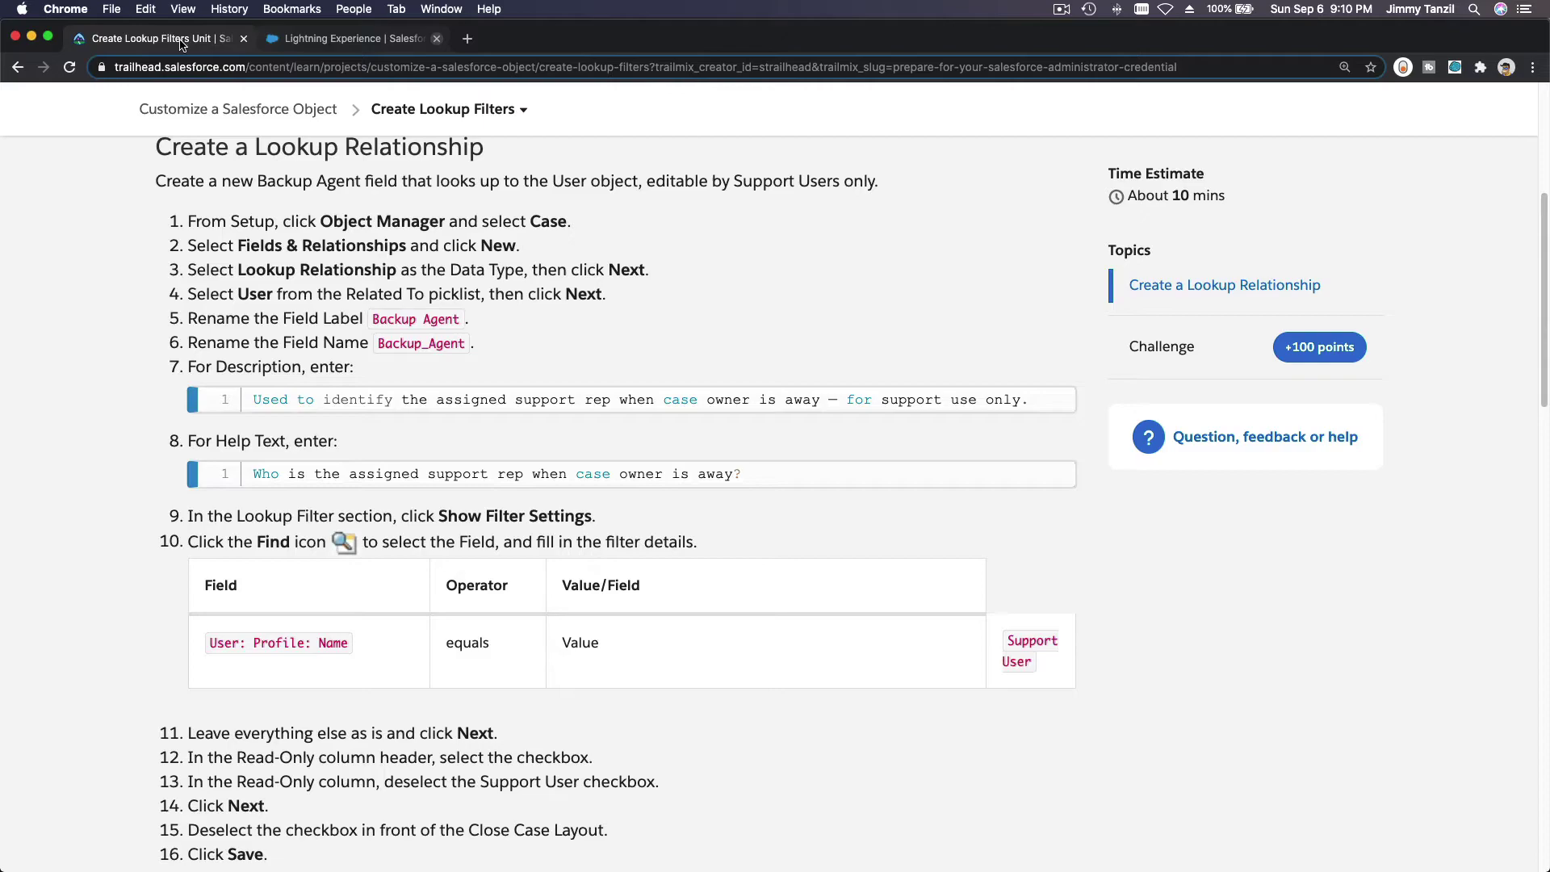
left_click_drag(180, 45, 48, 867)
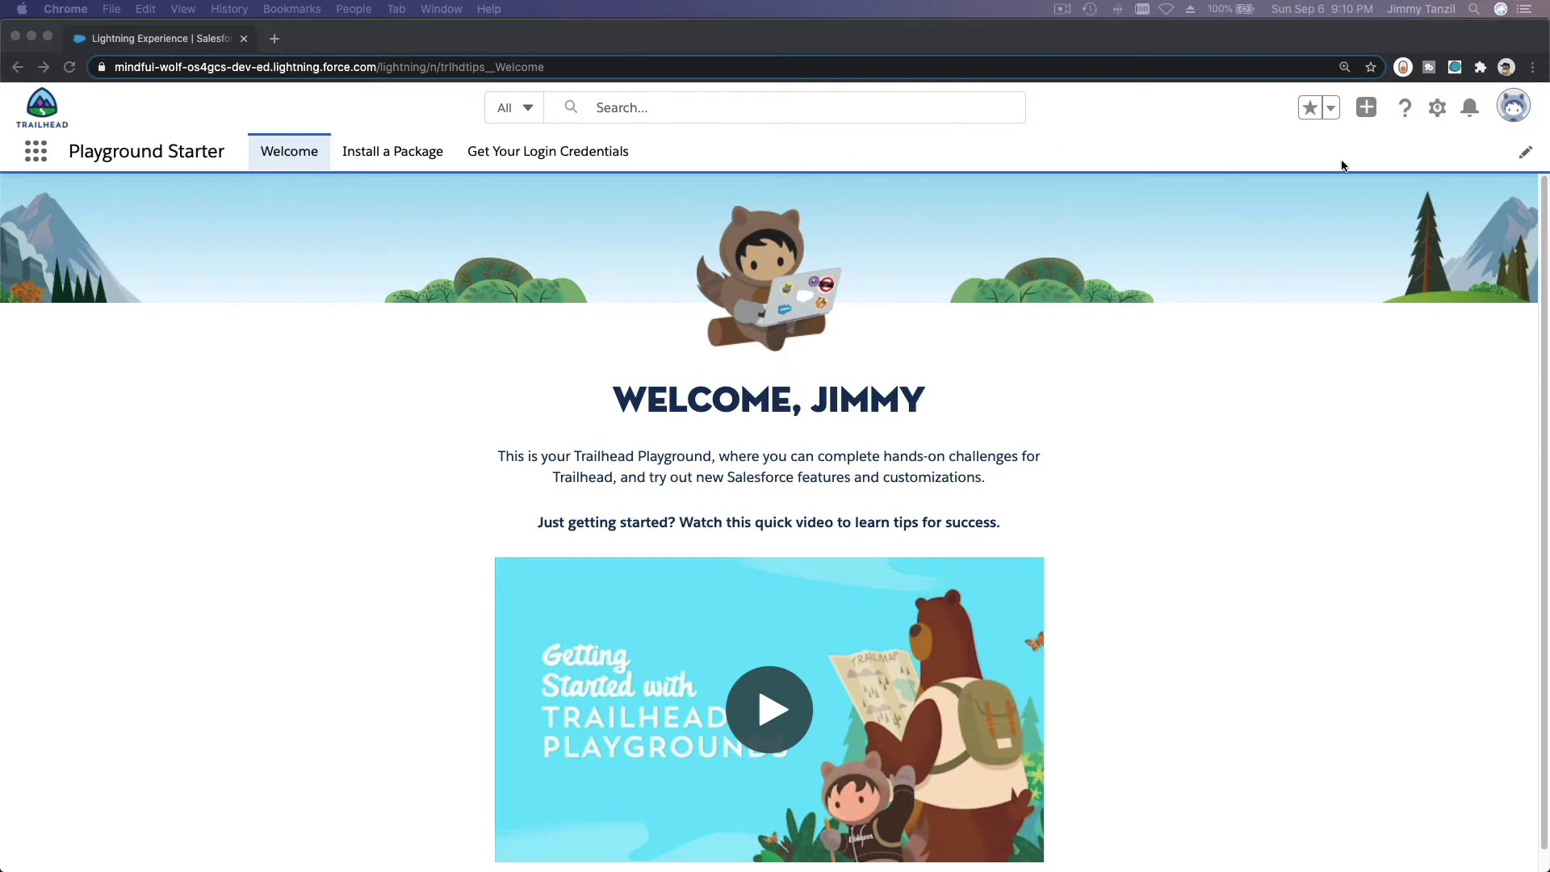
Use the gear menu to open the playground's Setup Home in a new browser tab.
left_click(1430, 113)
left_click(1436, 107)
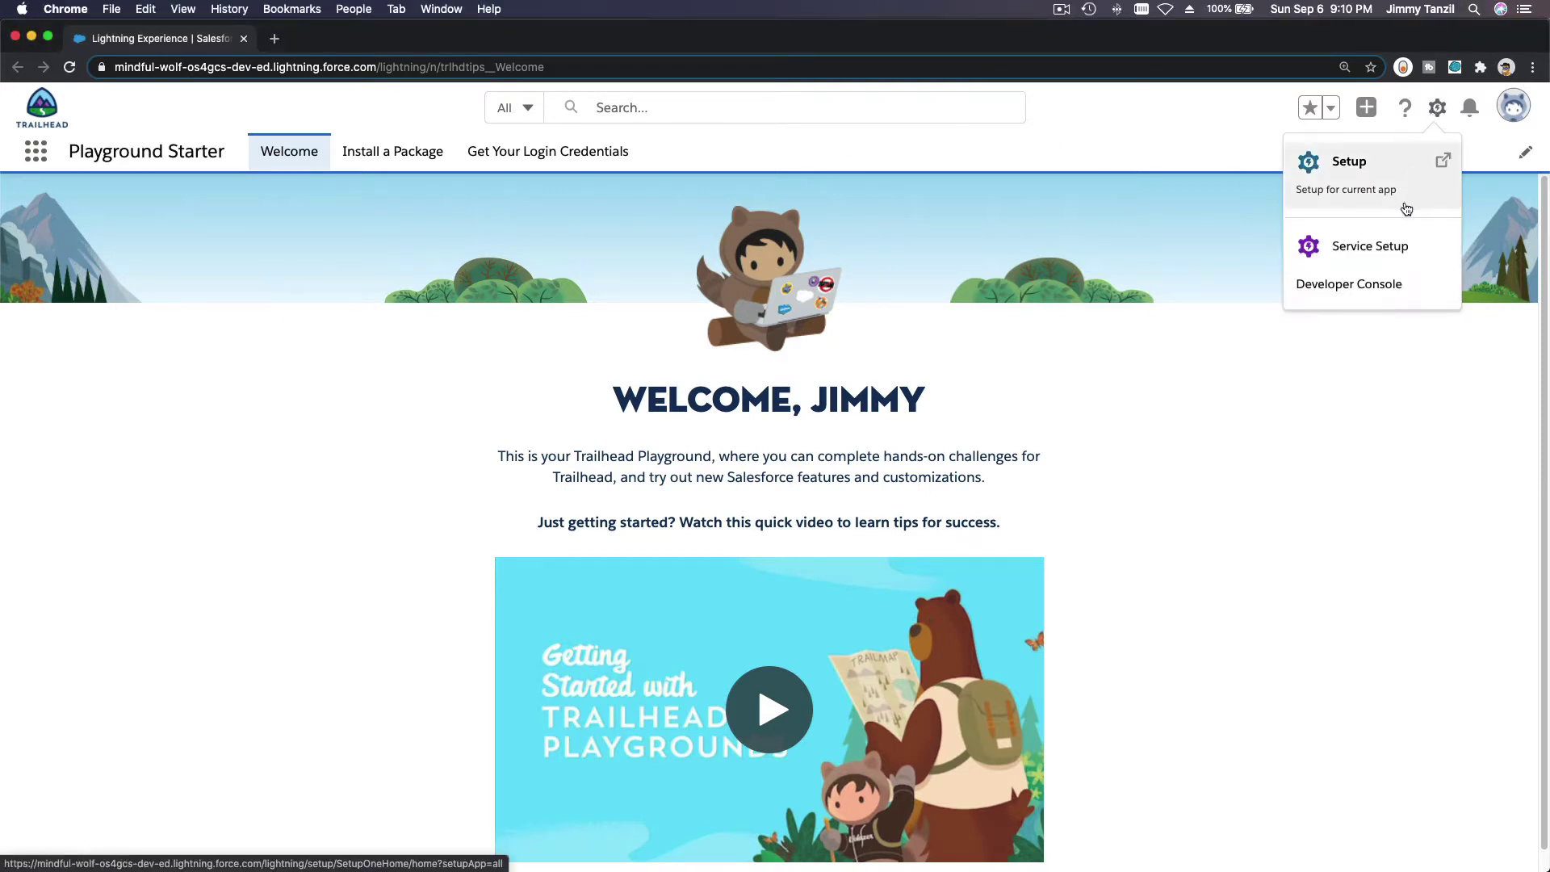
left_click(1443, 161)
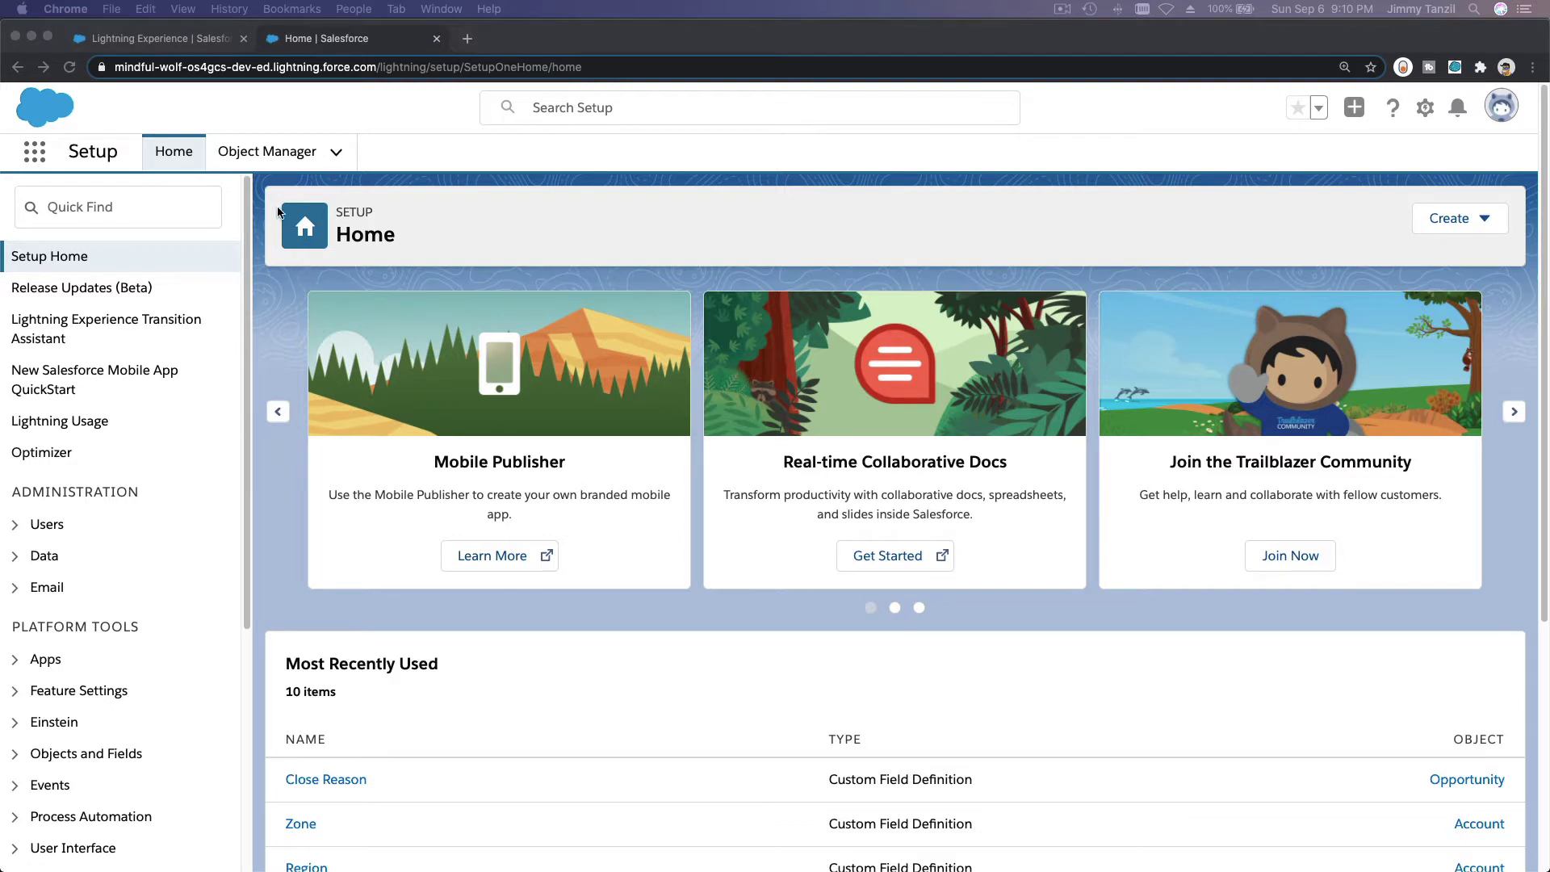
Find Case in Object Manager with Quick Find and show its Fields & Relationships list.
left_click(269, 153)
left_click(270, 153)
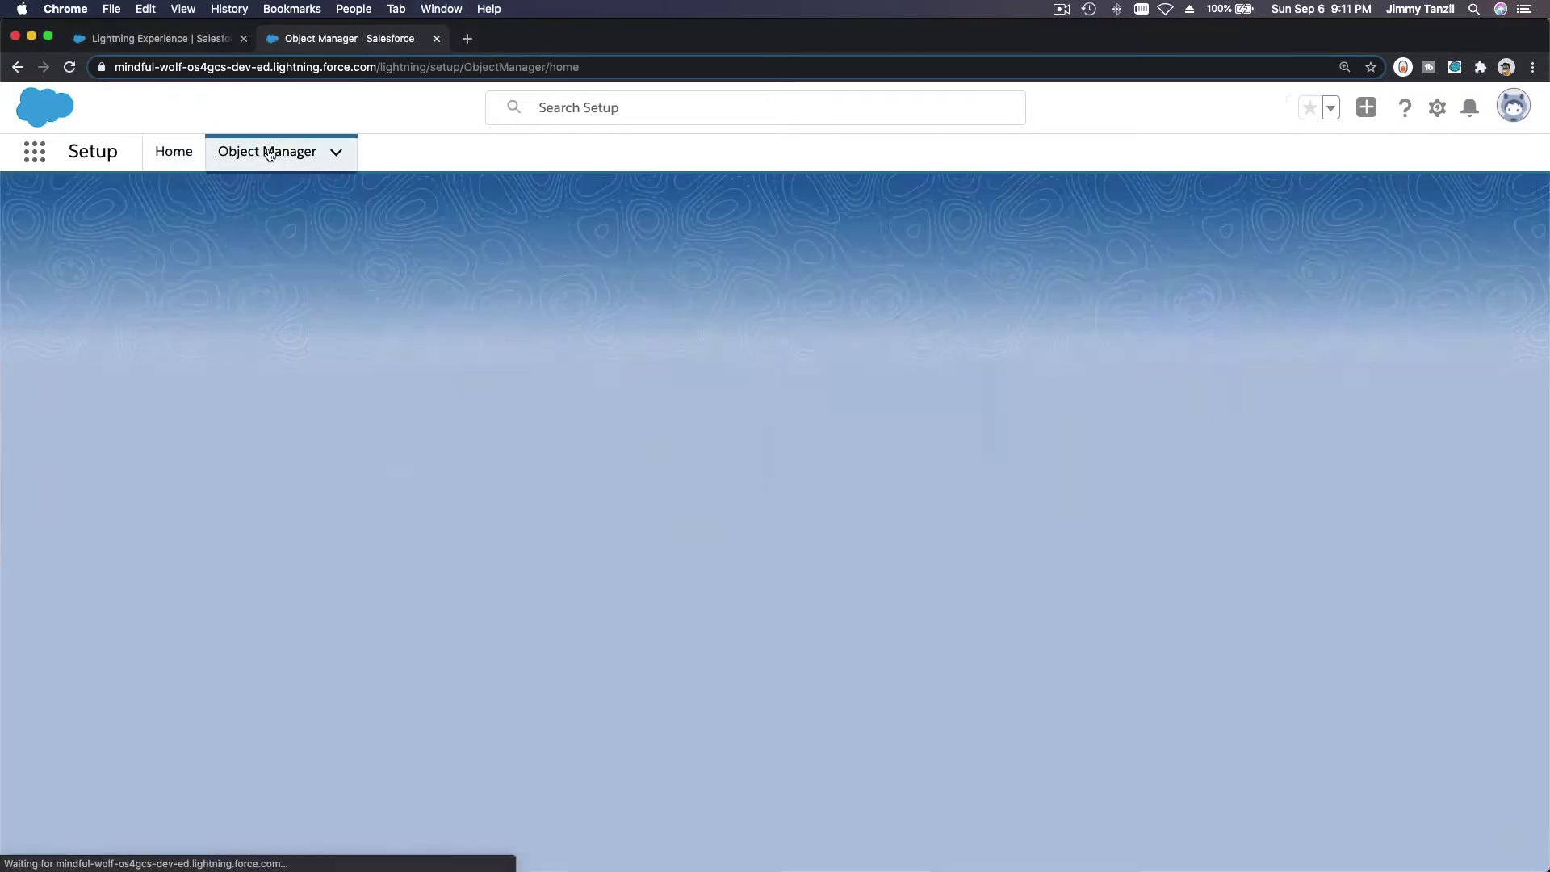
left_click(1235, 218)
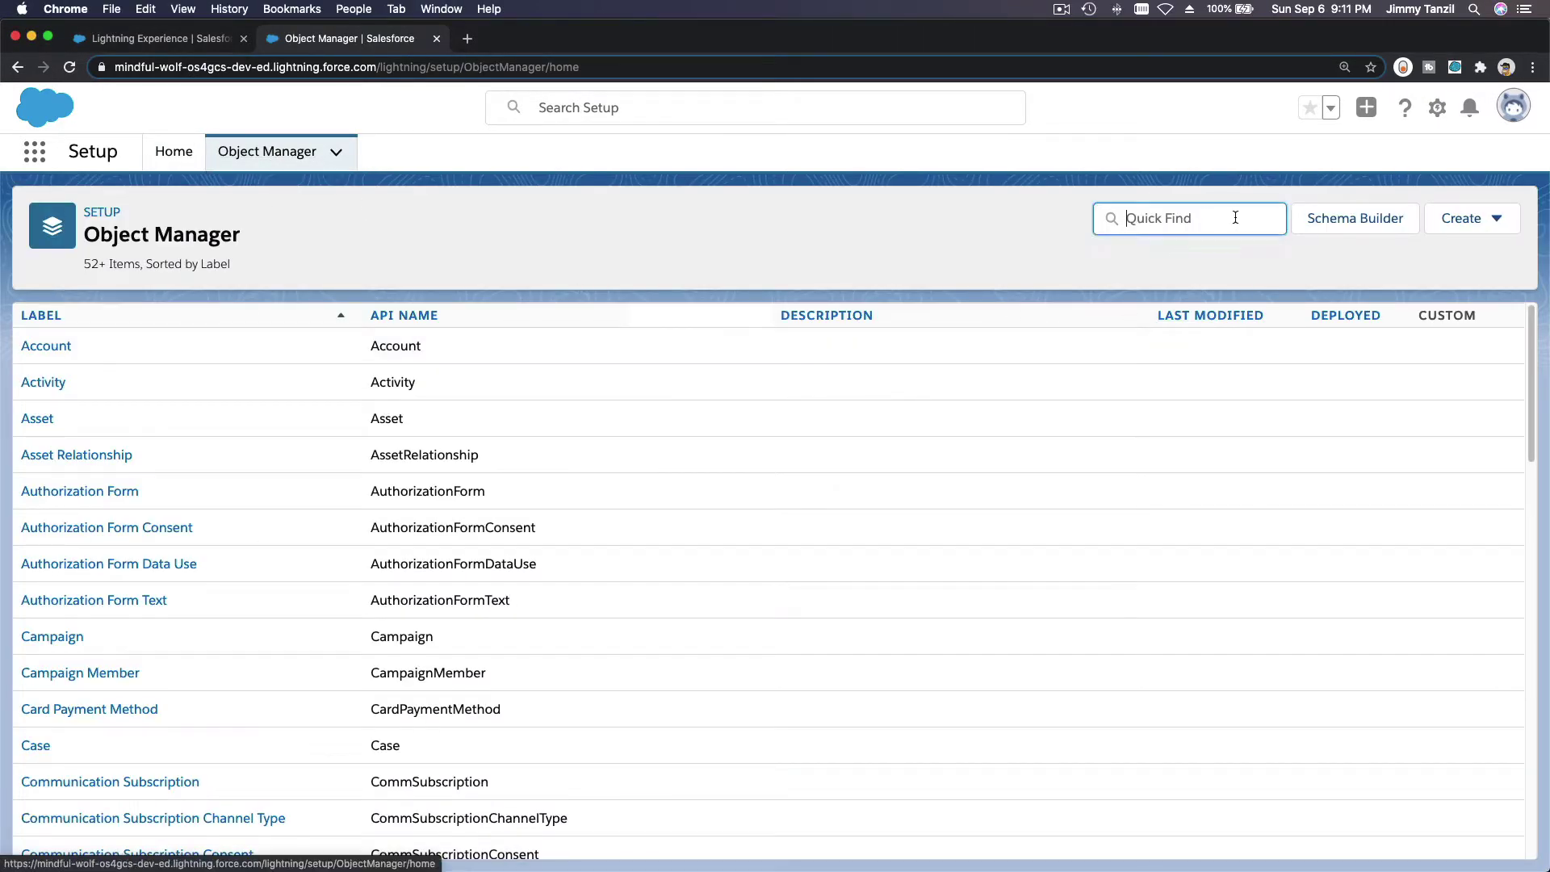
type("Case")
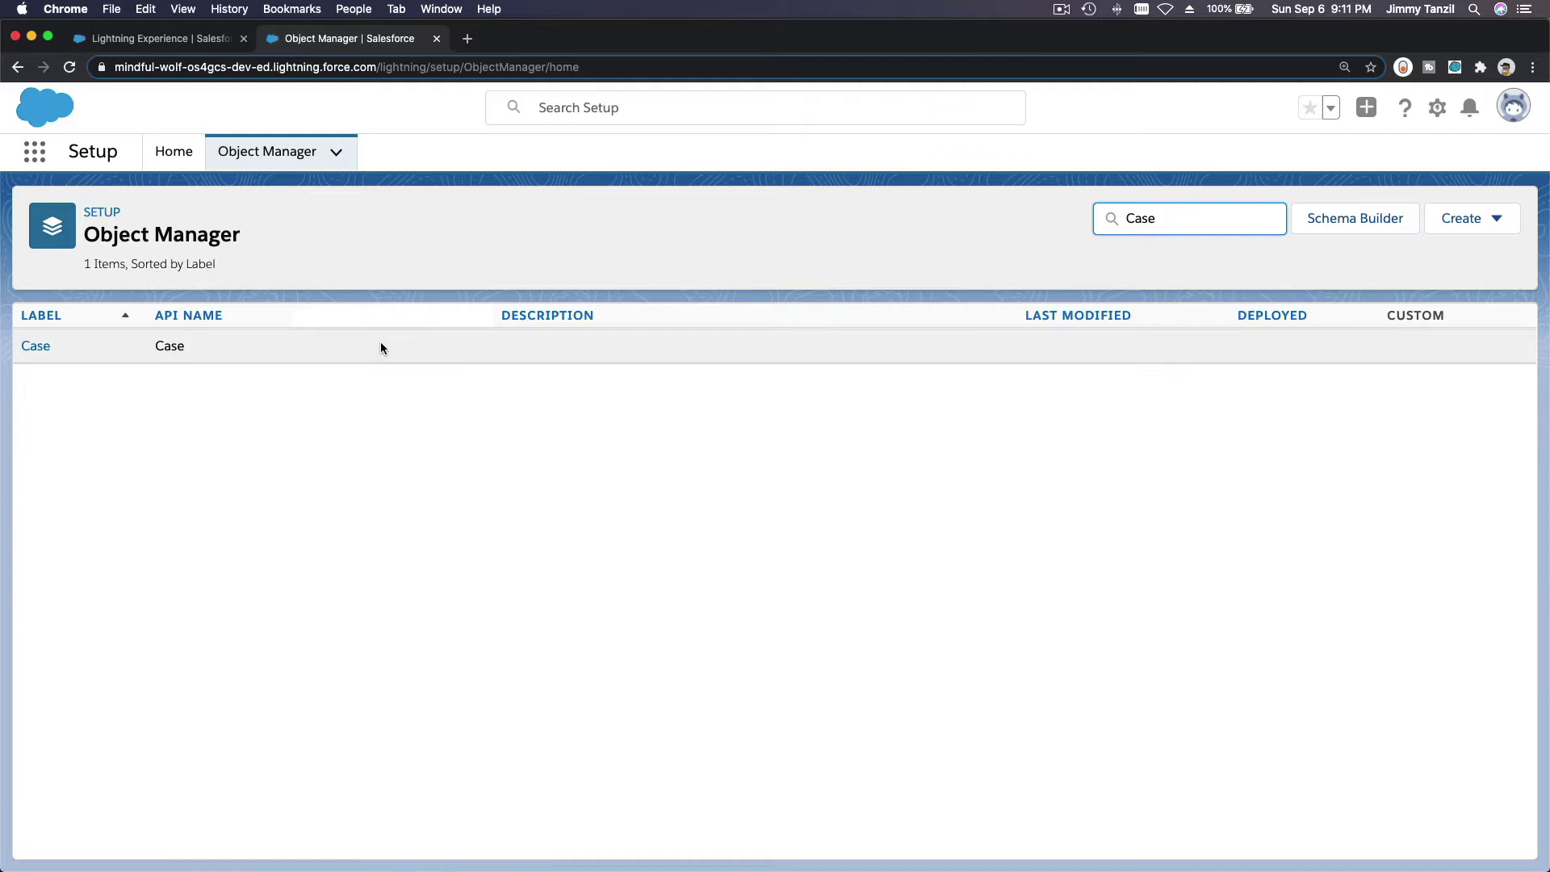
left_click(22, 353)
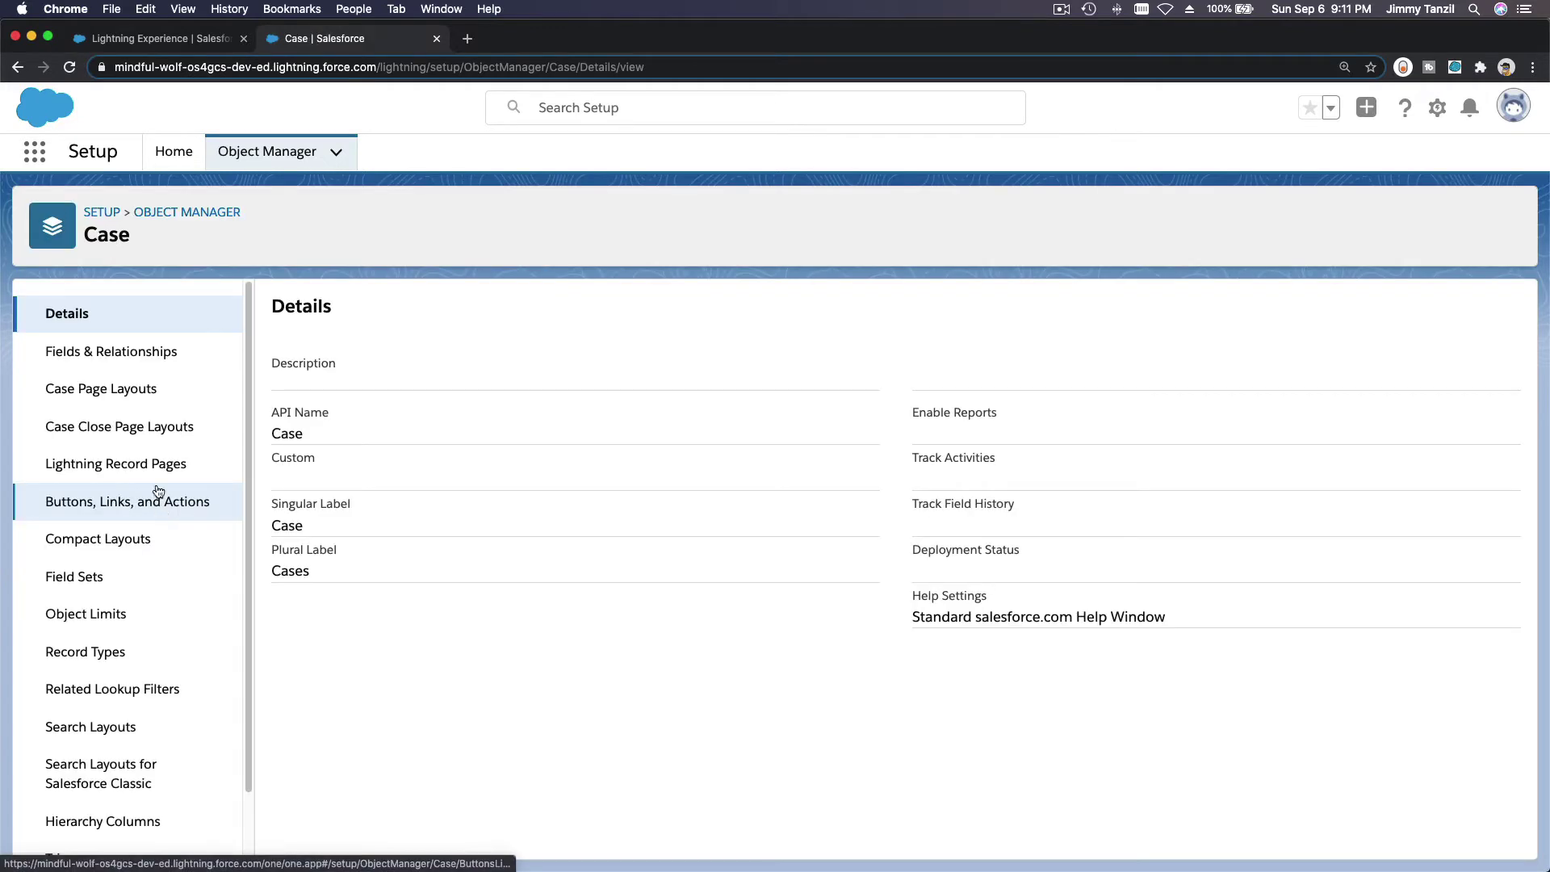
left_click(193, 355)
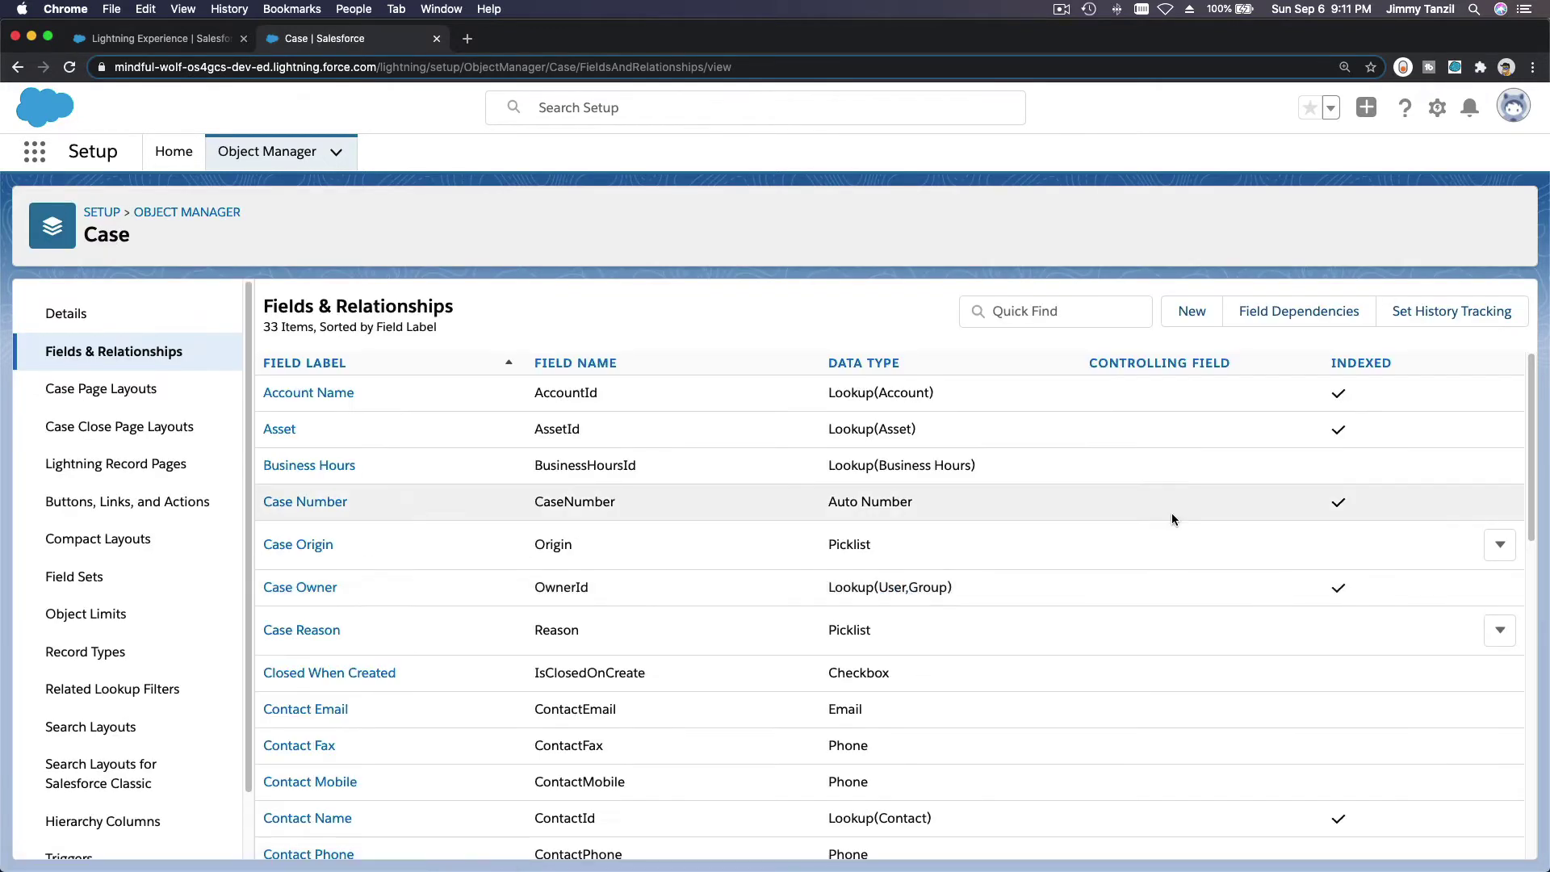
Start a new Case custom field with Lookup Relationship as its data type.
left_click(1192, 312)
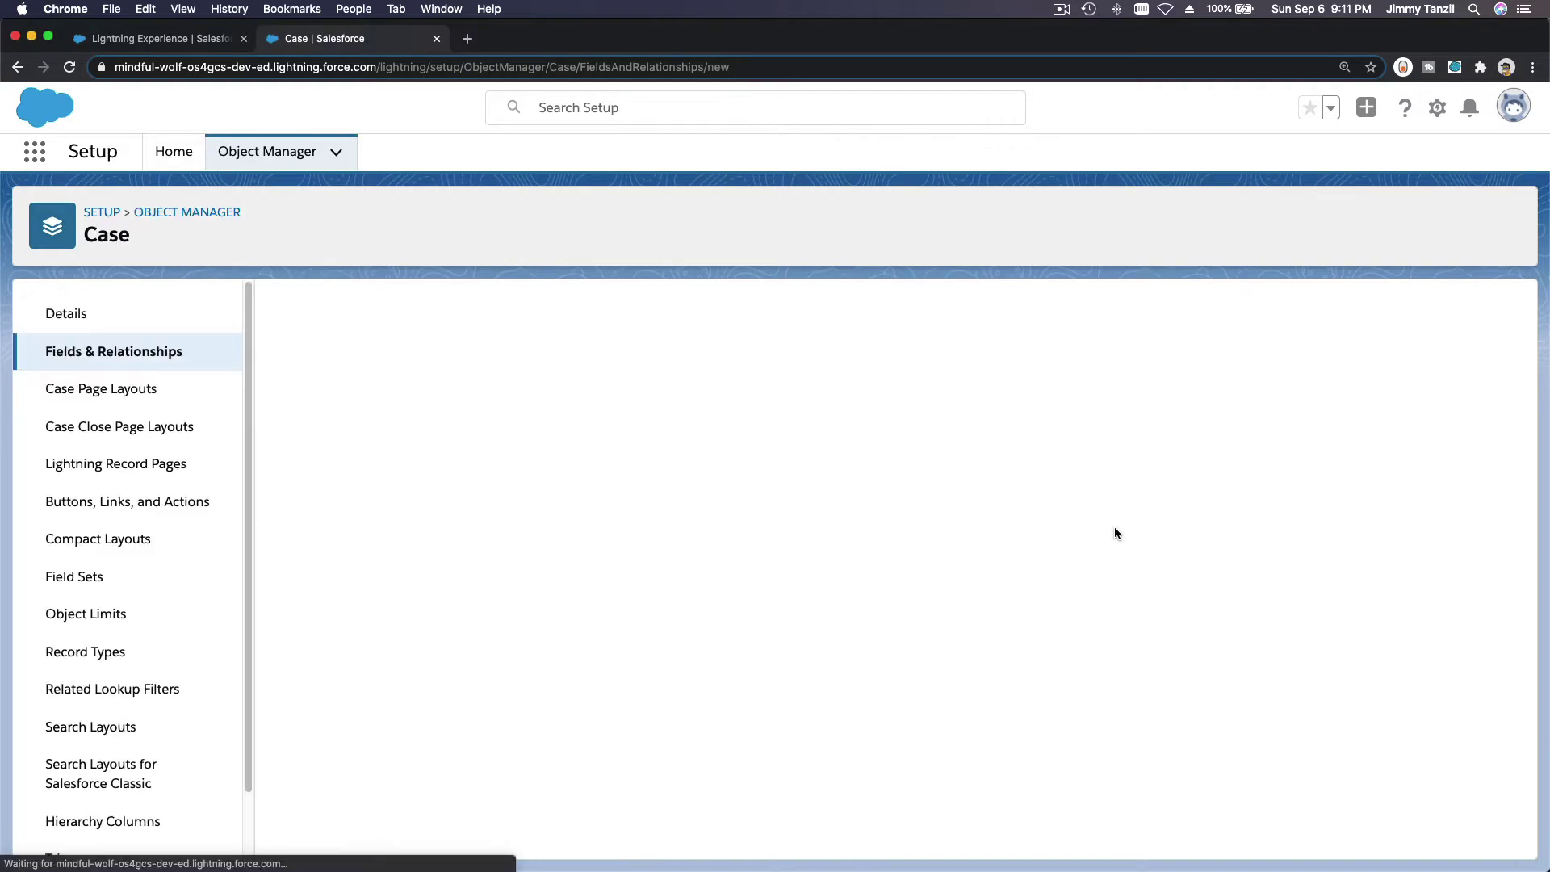
scroll(668, 495, "down", 5)
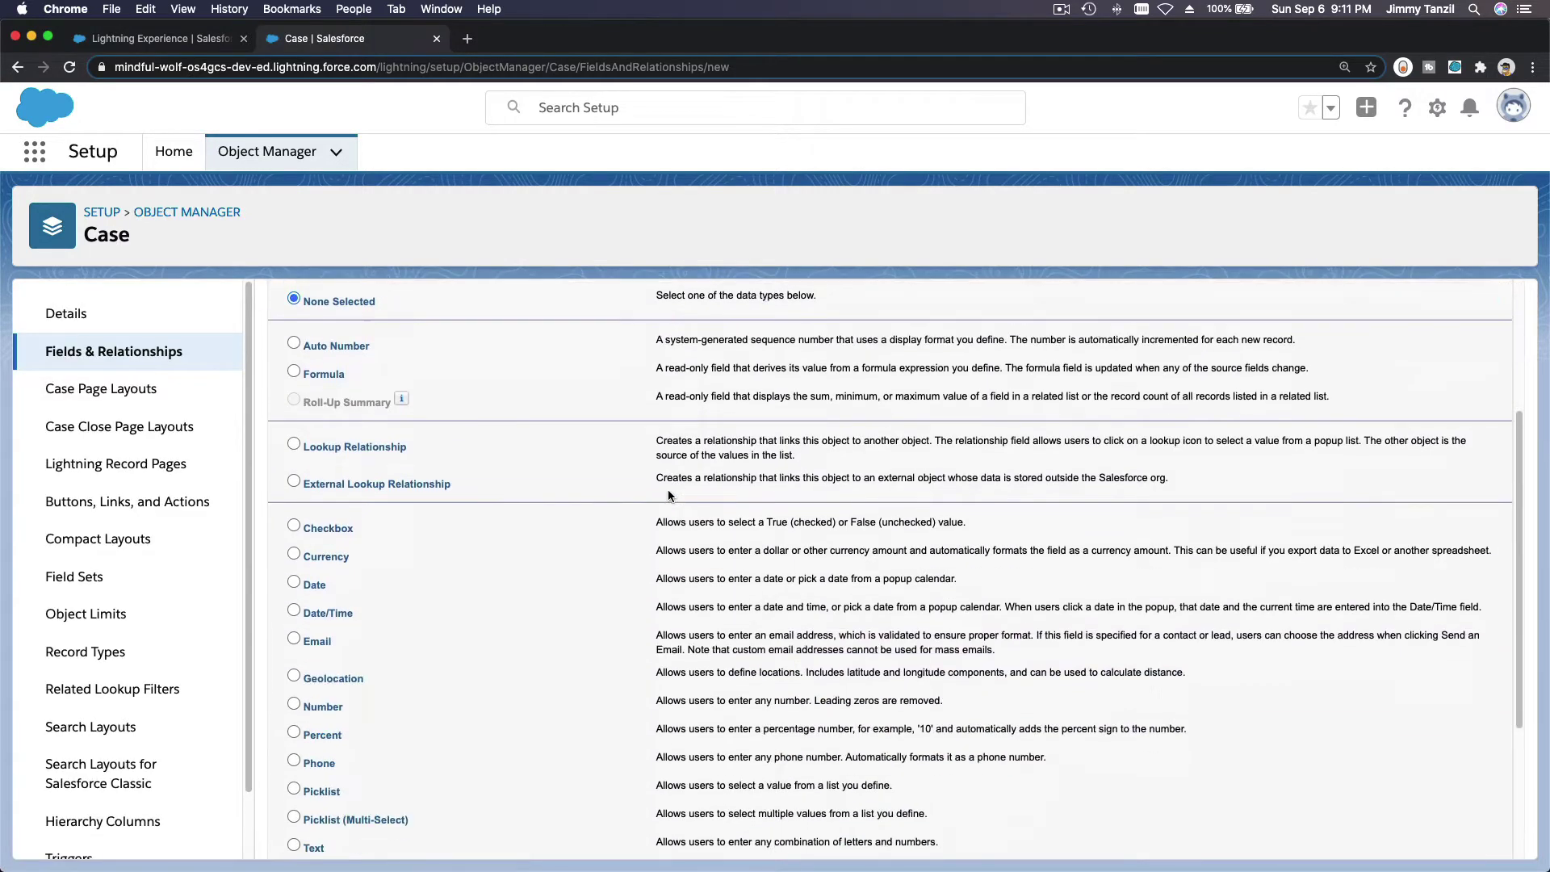
scroll(546, 496, "down", 2)
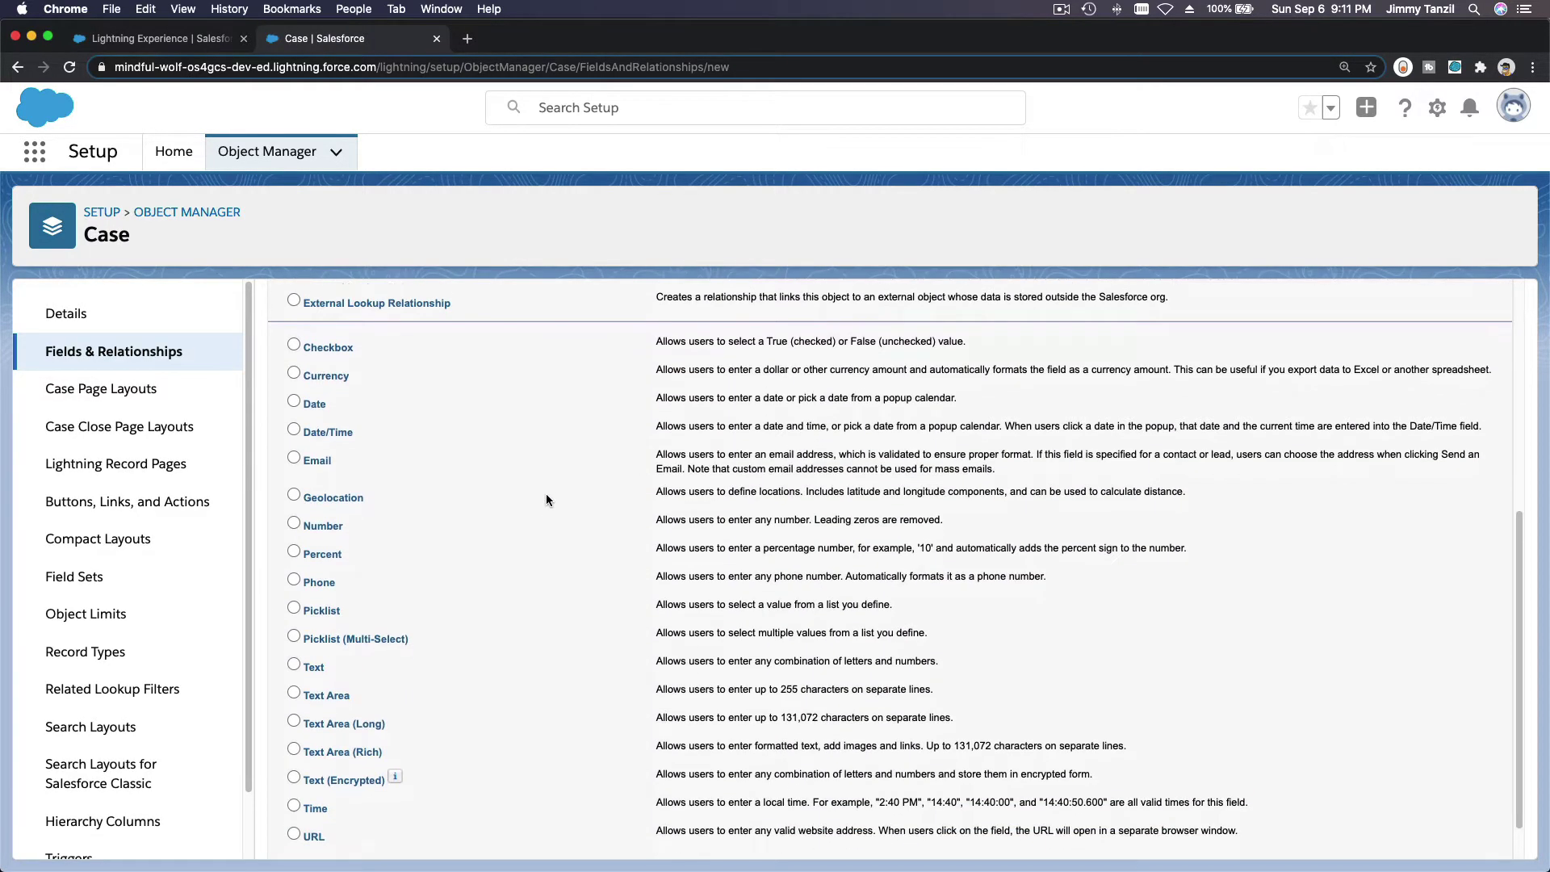
scroll(545, 497, "up", 3)
scroll(546, 500, "up", 1)
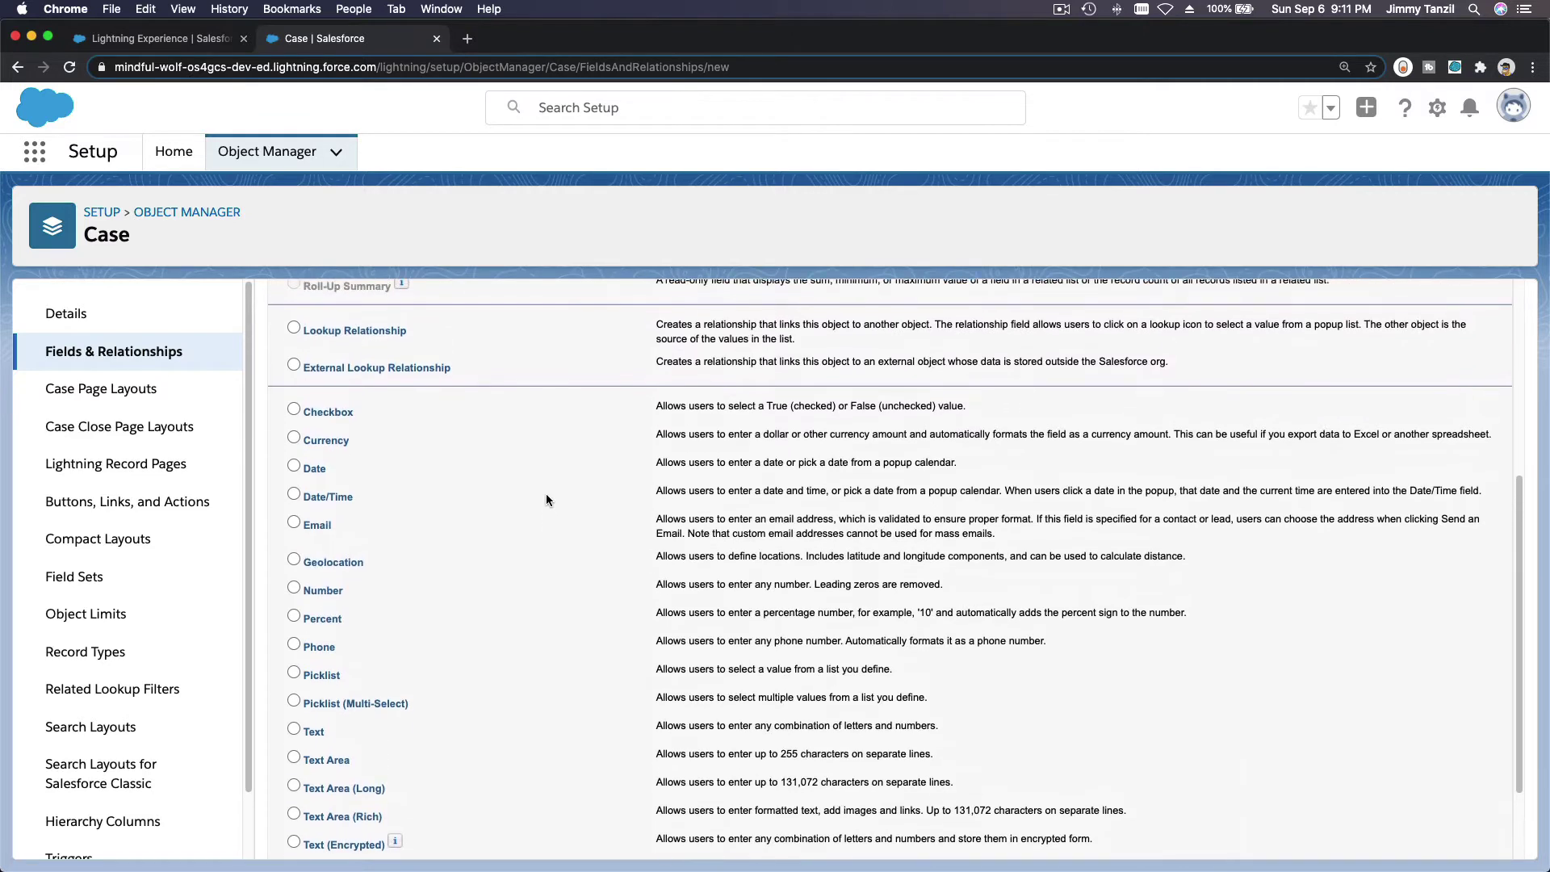
scroll(546, 499, "up", 1)
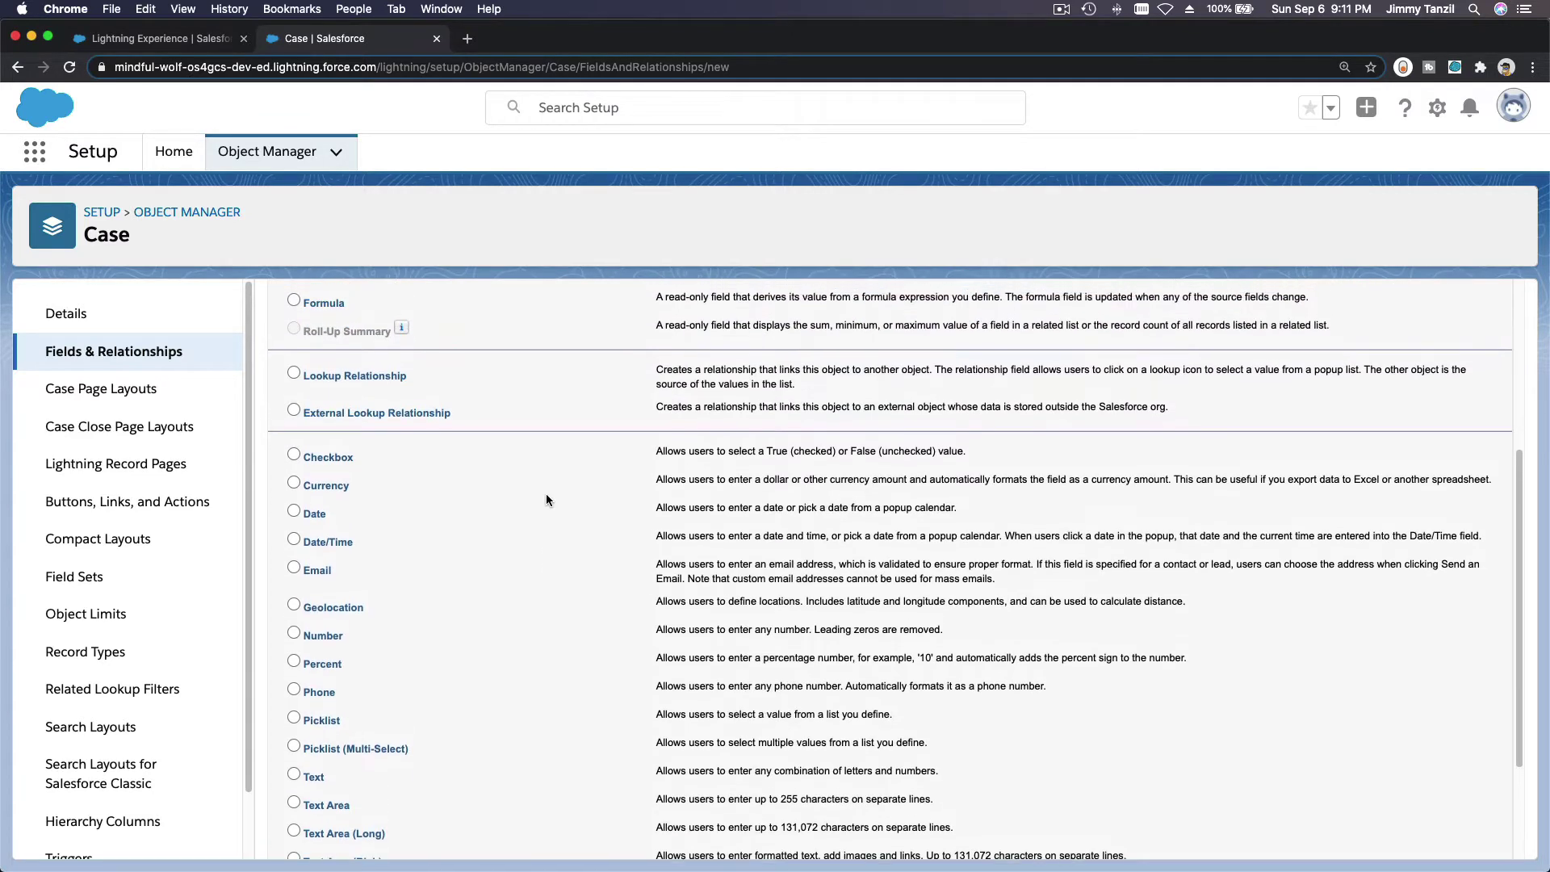
left_click(381, 375)
Set User as the related object for the new lookup field.
scroll(549, 426, "up", 4)
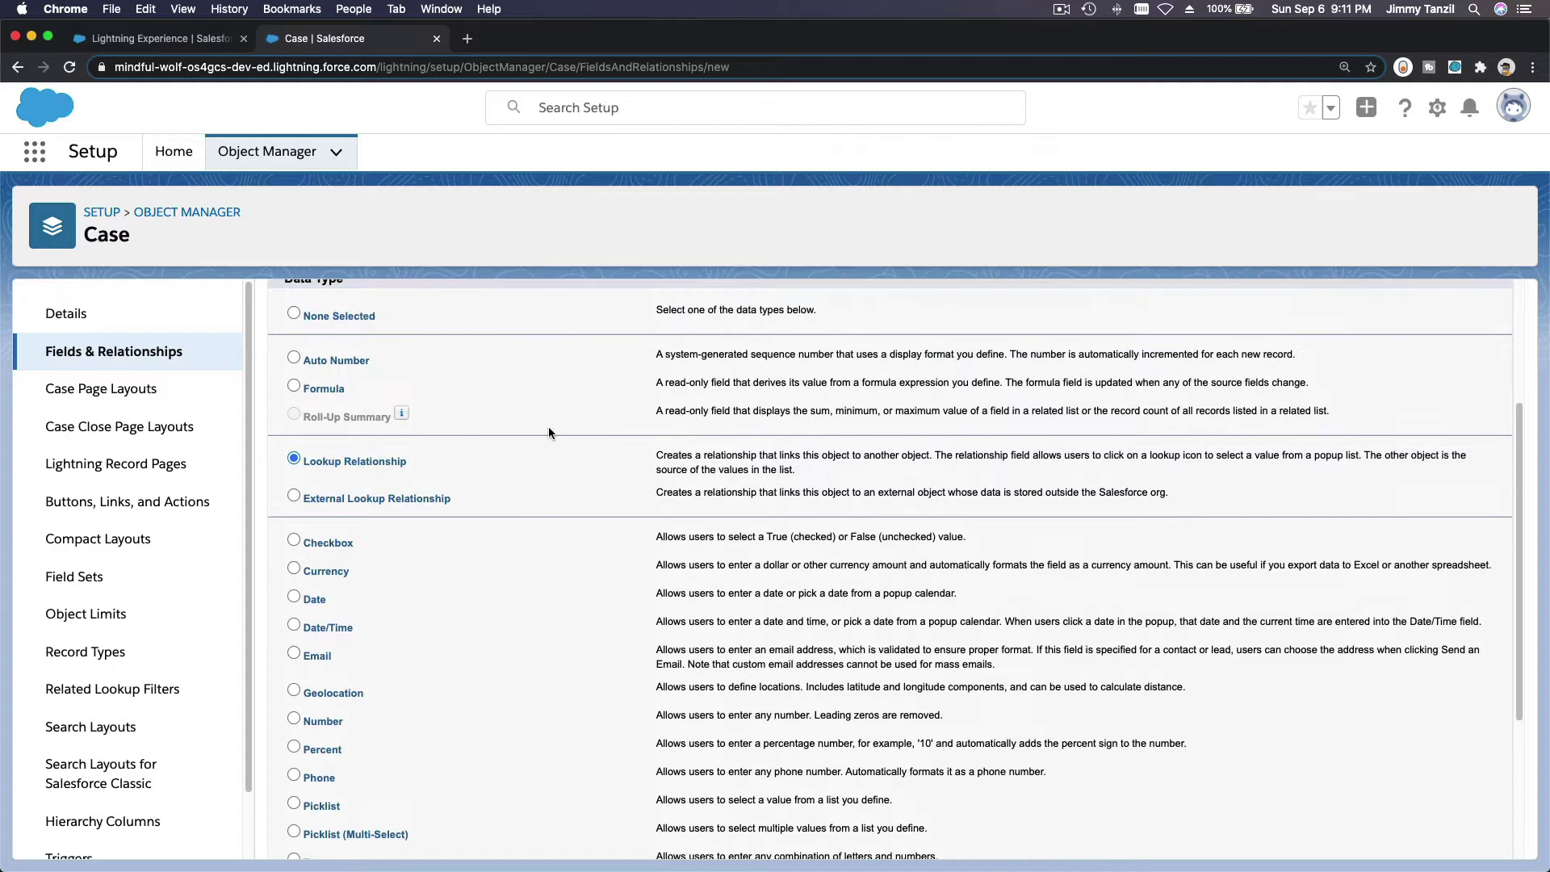
scroll(1370, 429, "up", 2)
left_click(1441, 368)
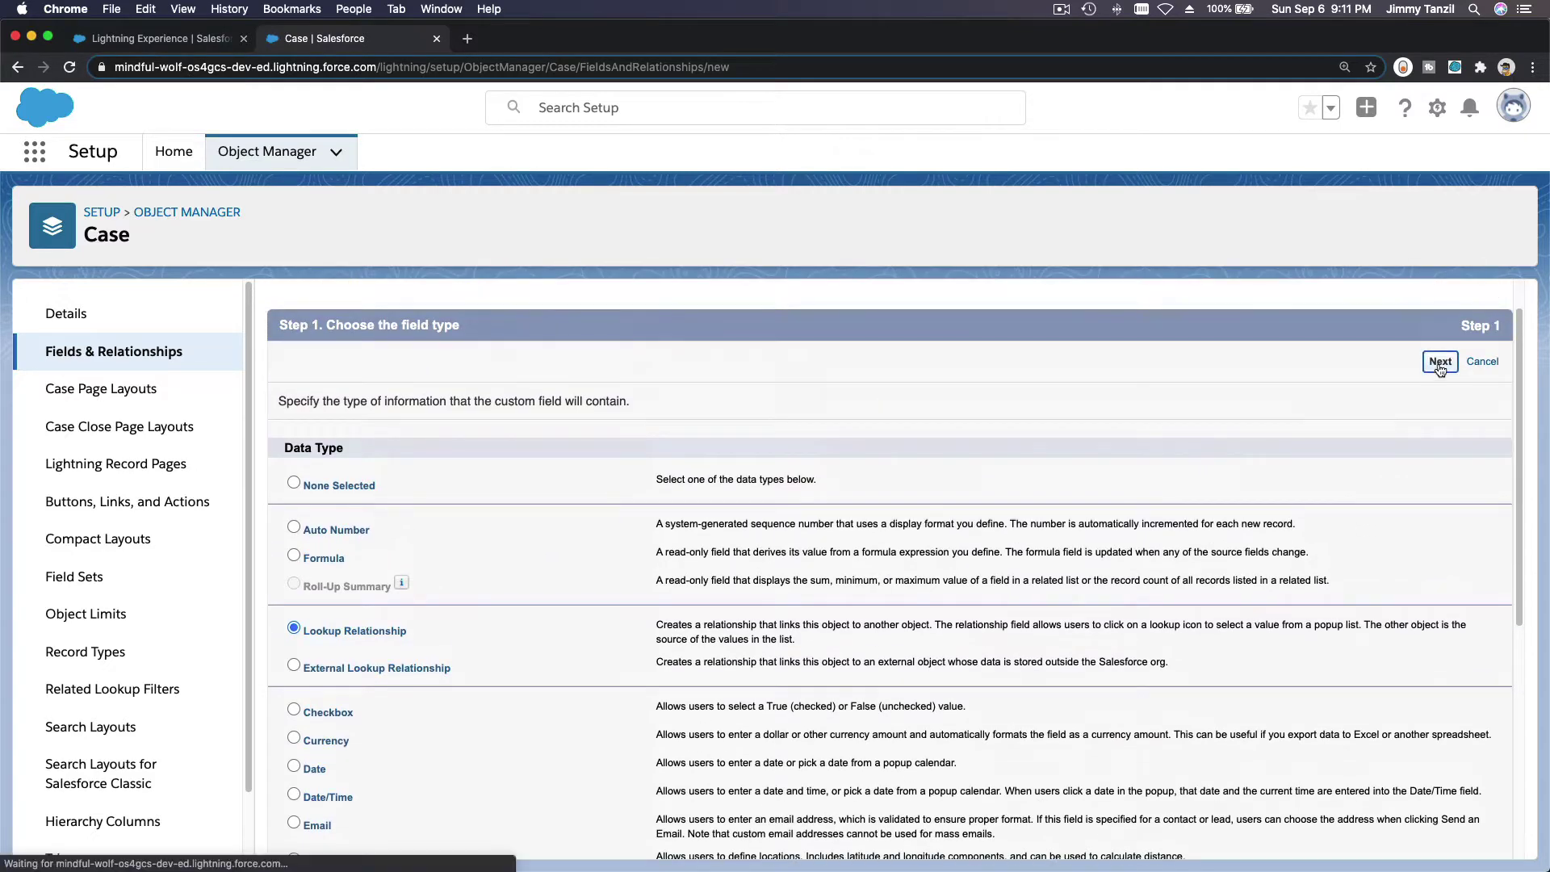
left_click(584, 491)
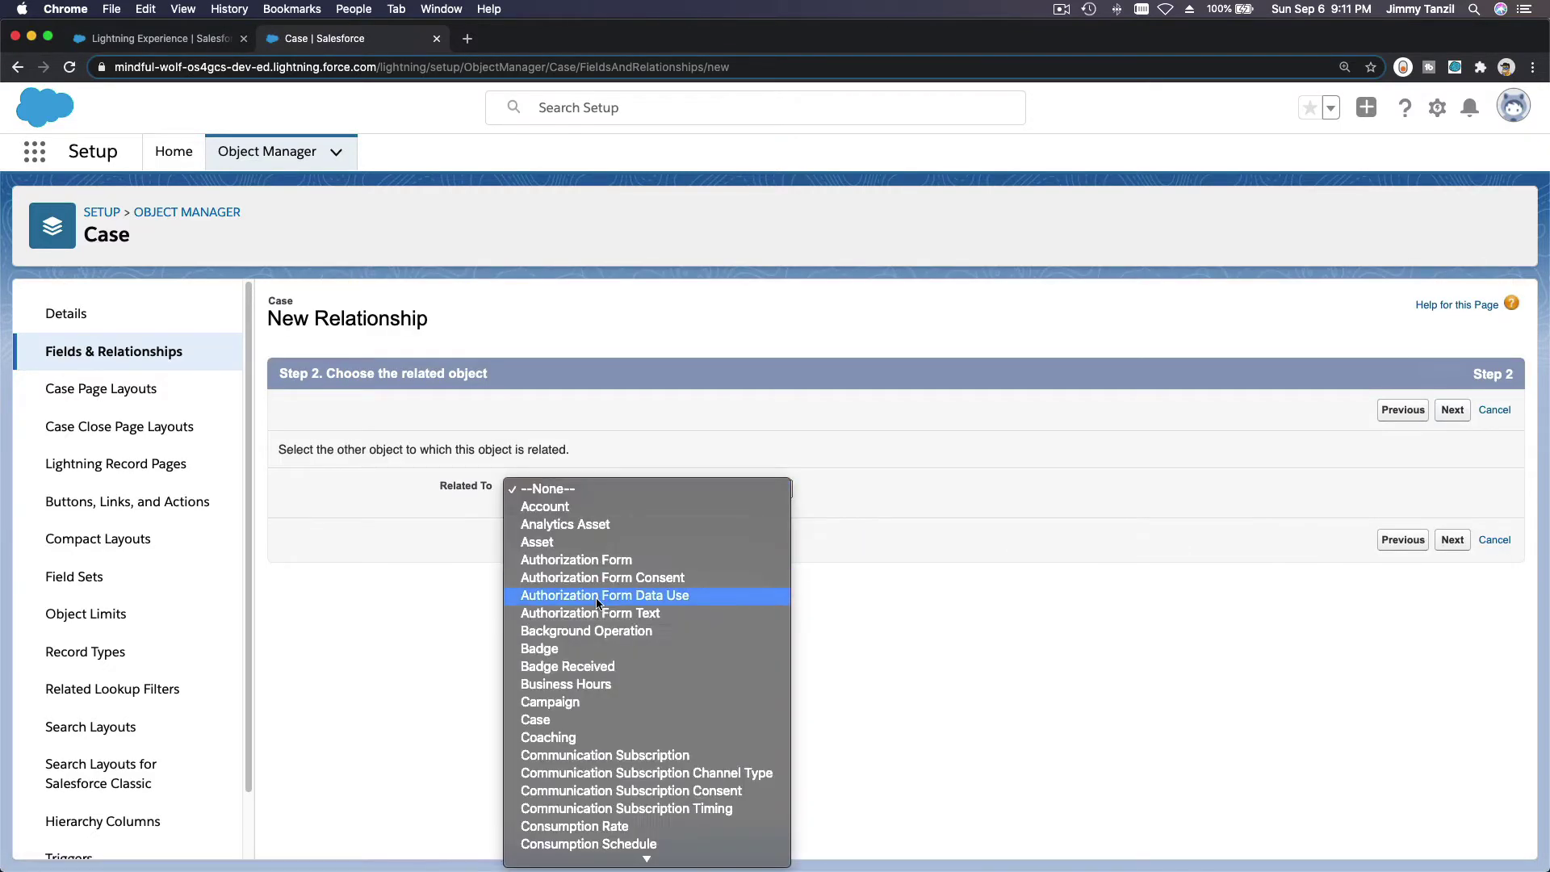
scroll(596, 839, "down", 10)
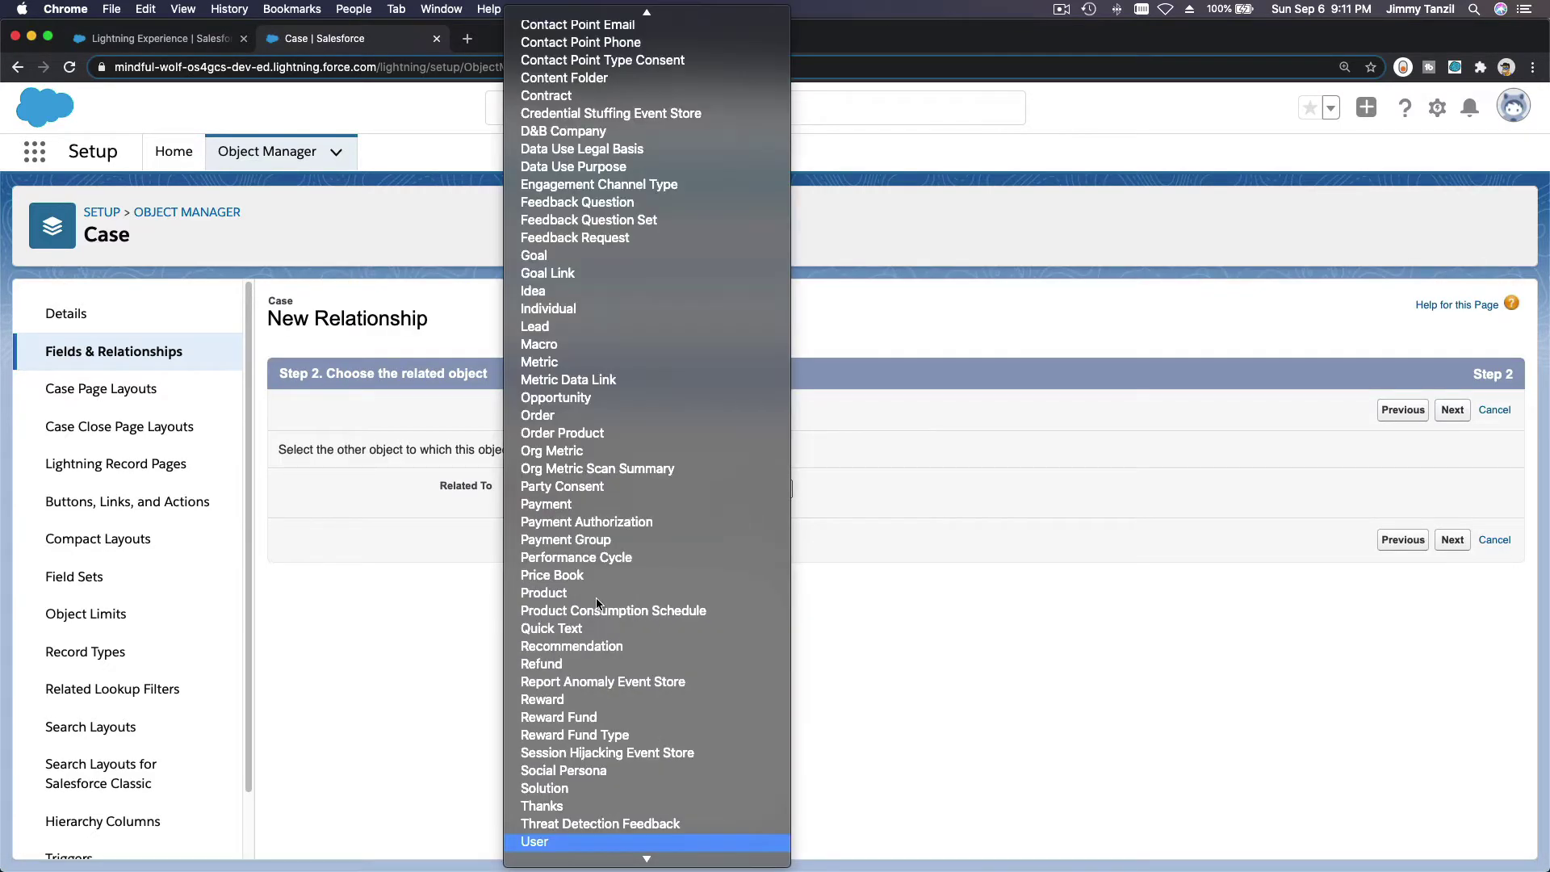
left_click(596, 842)
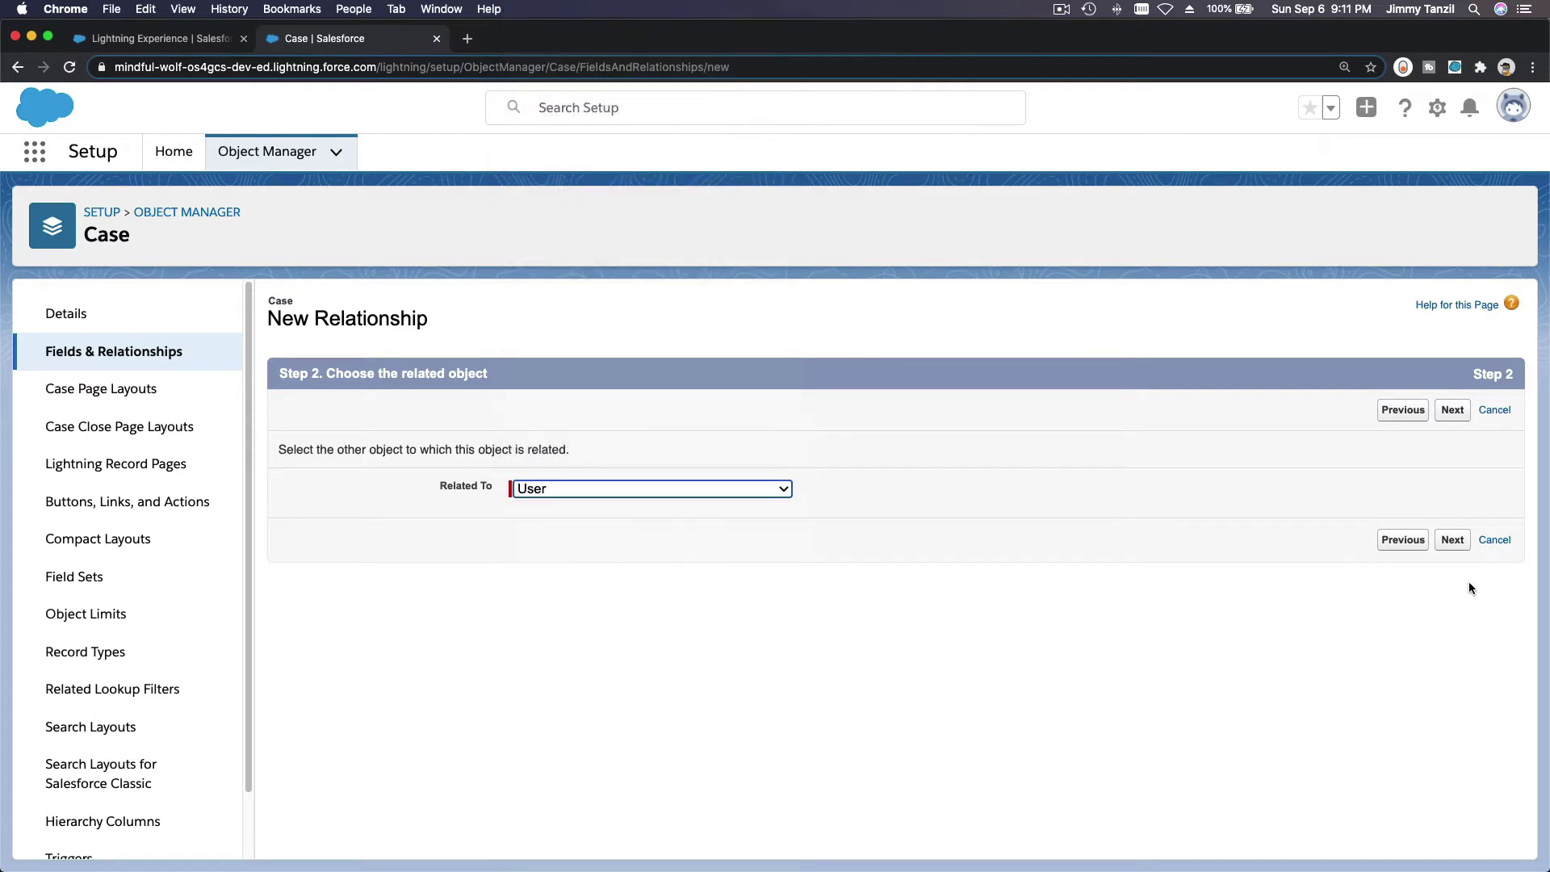
Label the field Backup Agent (Backup_Agent) and paste in its description and help text question.
left_click(1451, 540)
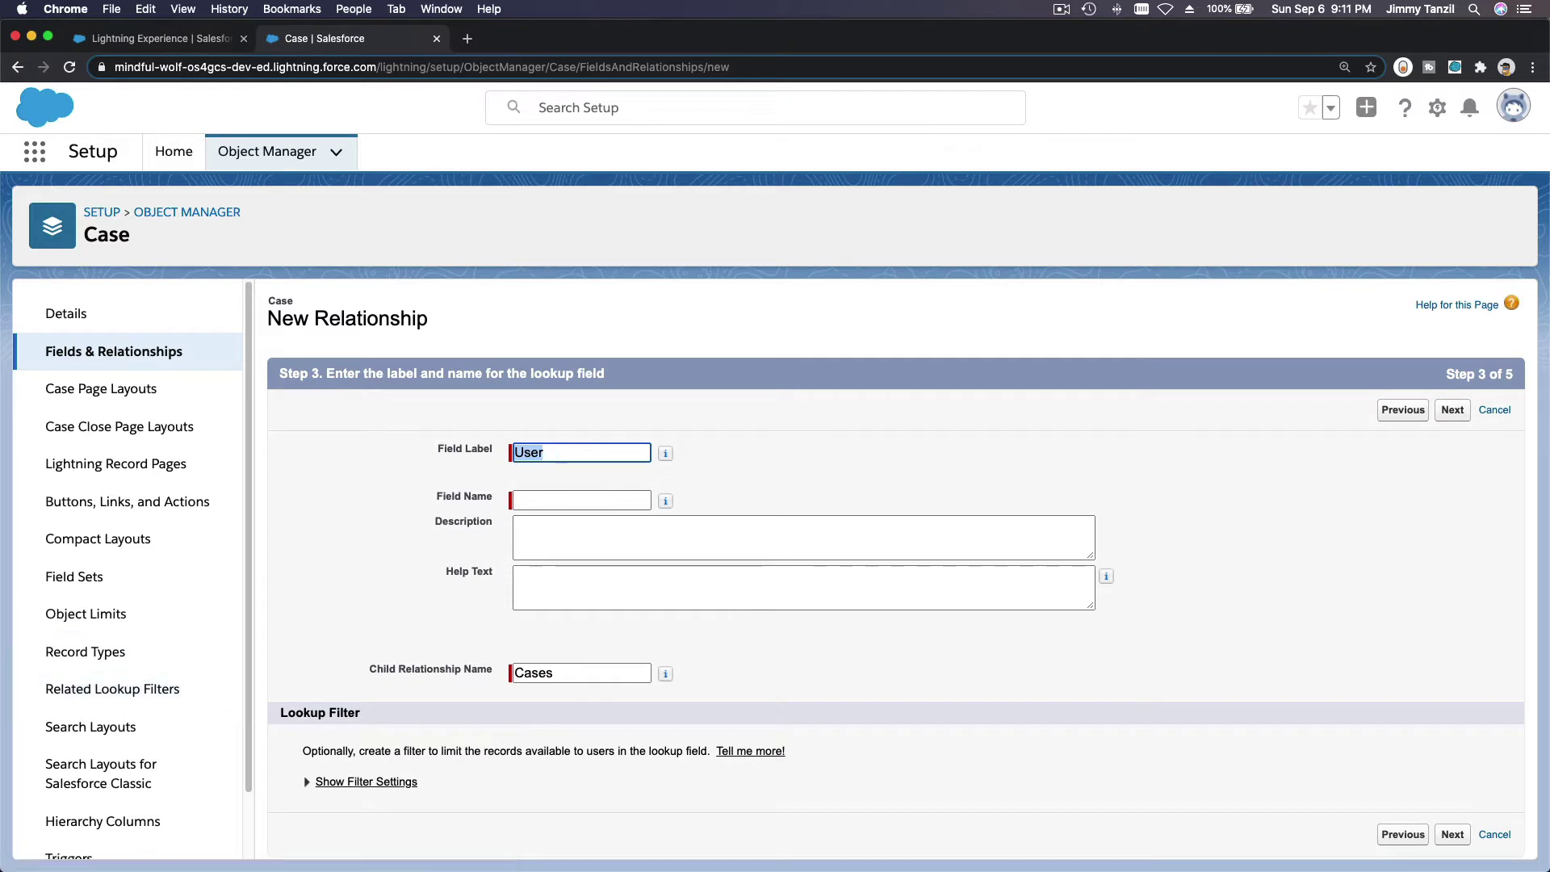
type("Back")
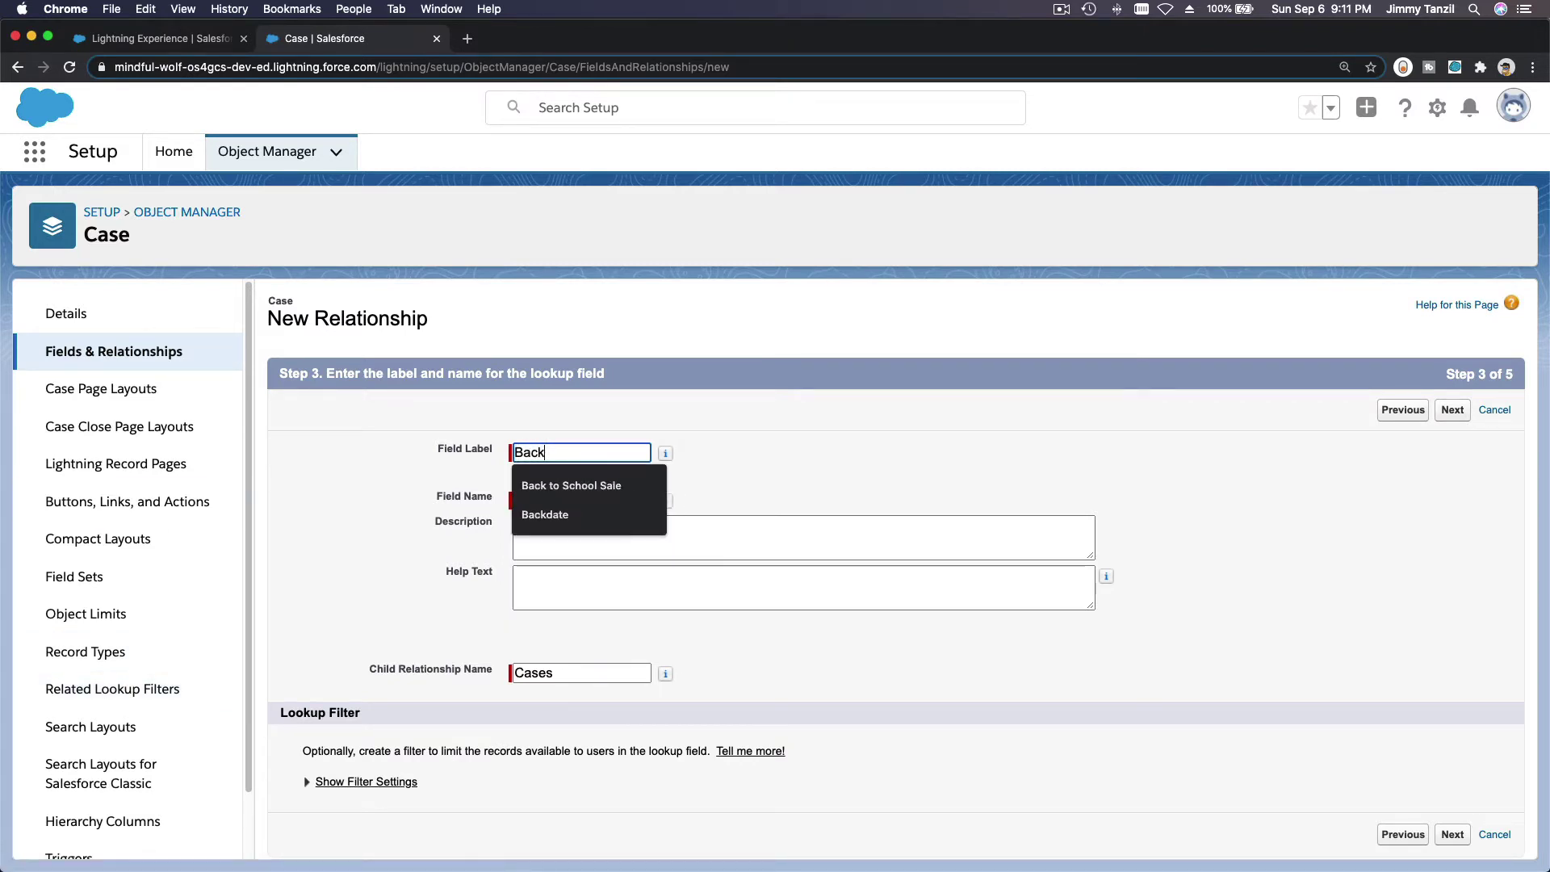
type("up Agent")
left_click(666, 501)
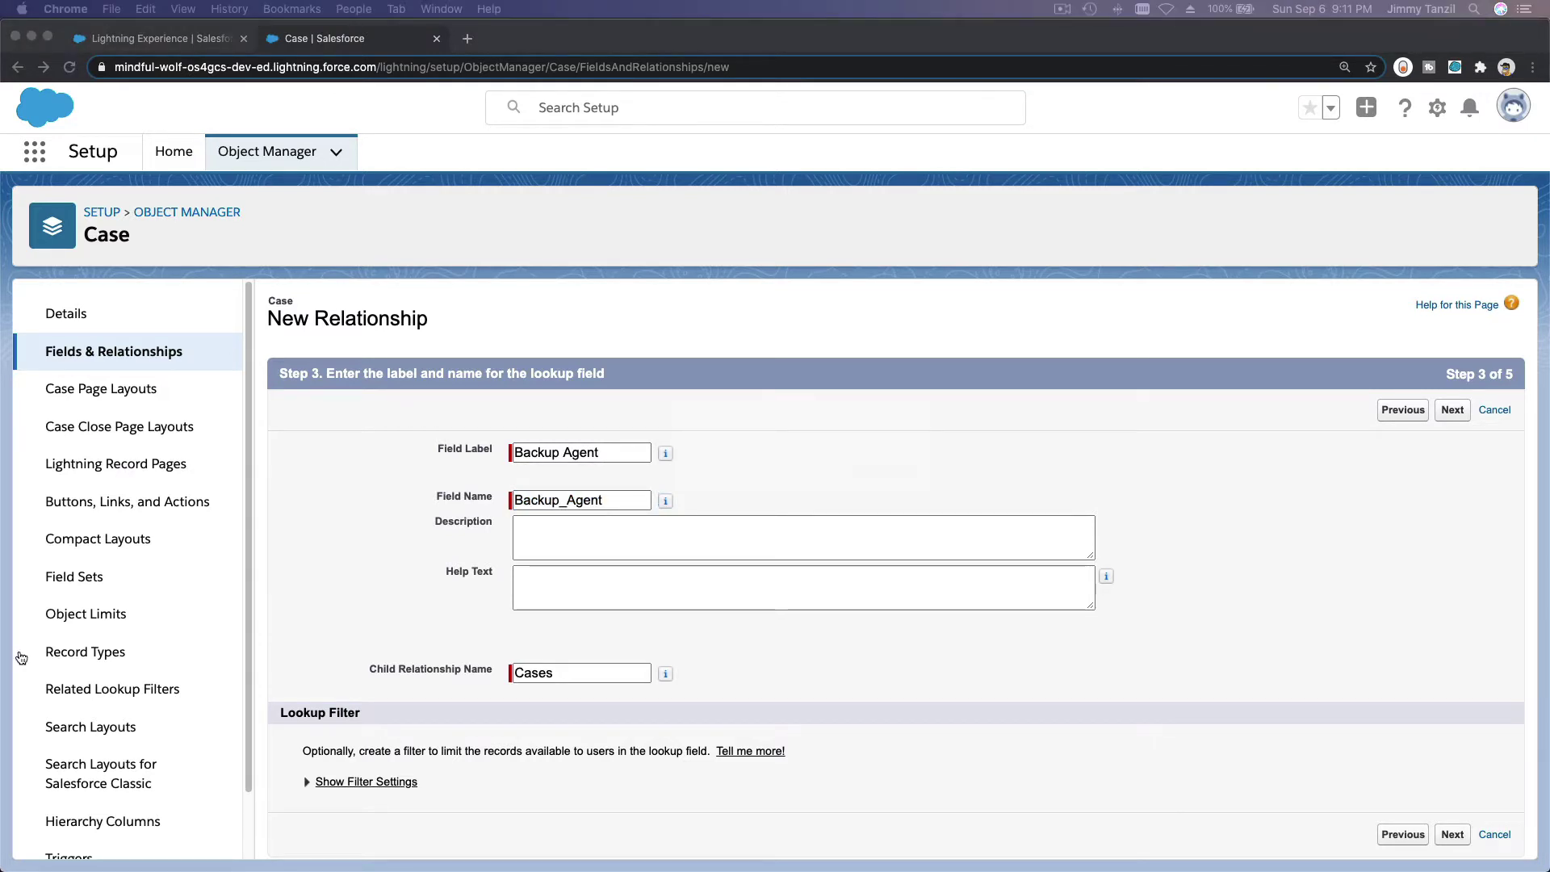
left_click(763, 539)
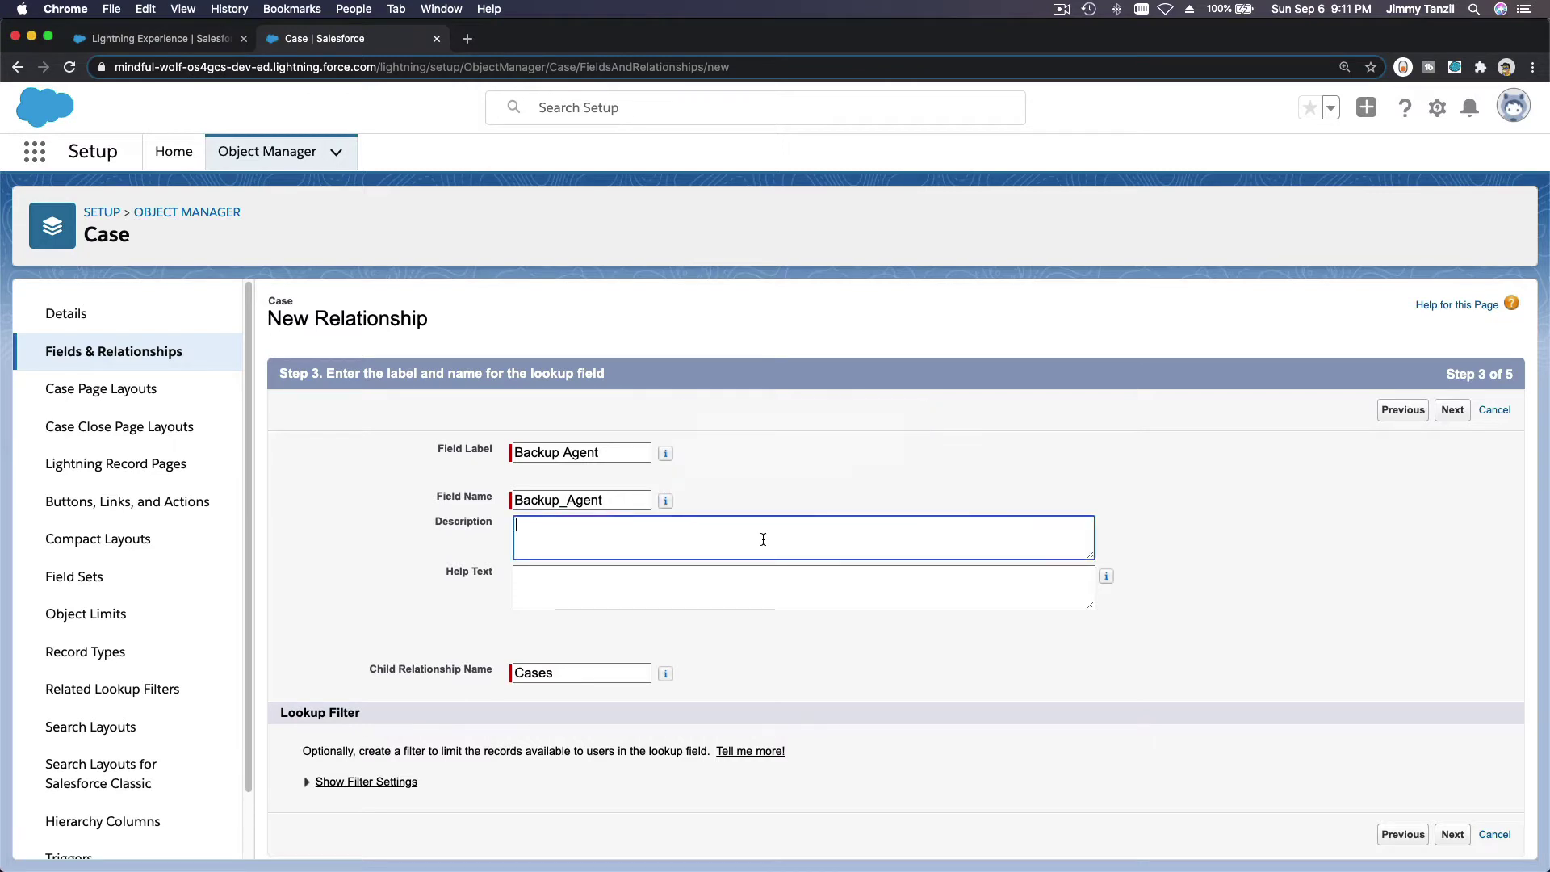
type("Used to identify the assigned support rep when case owner is away — for support use only.")
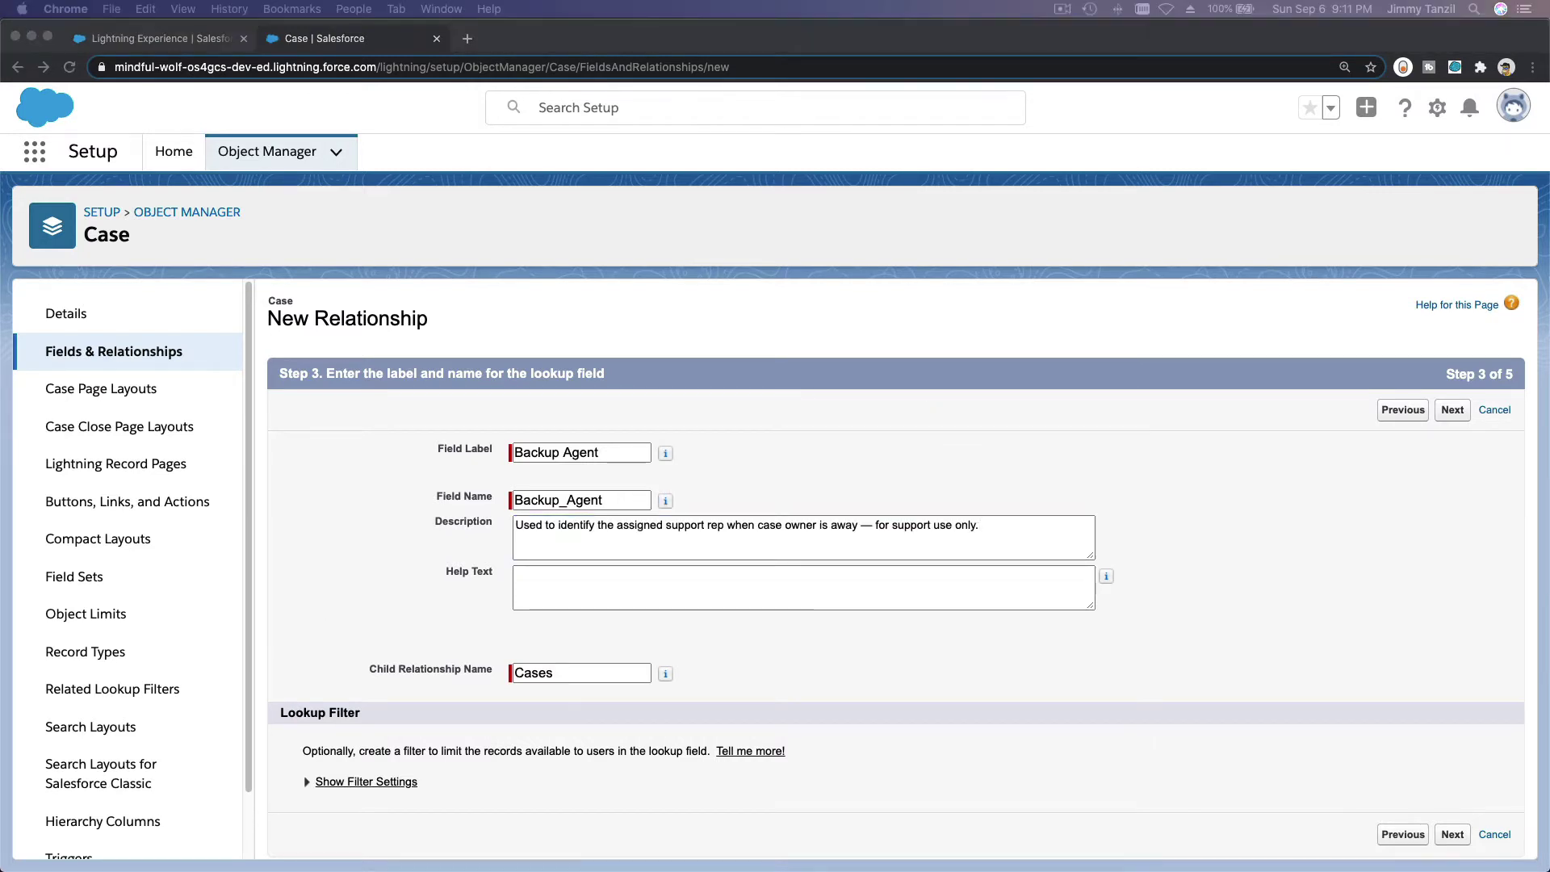
left_click(712, 595)
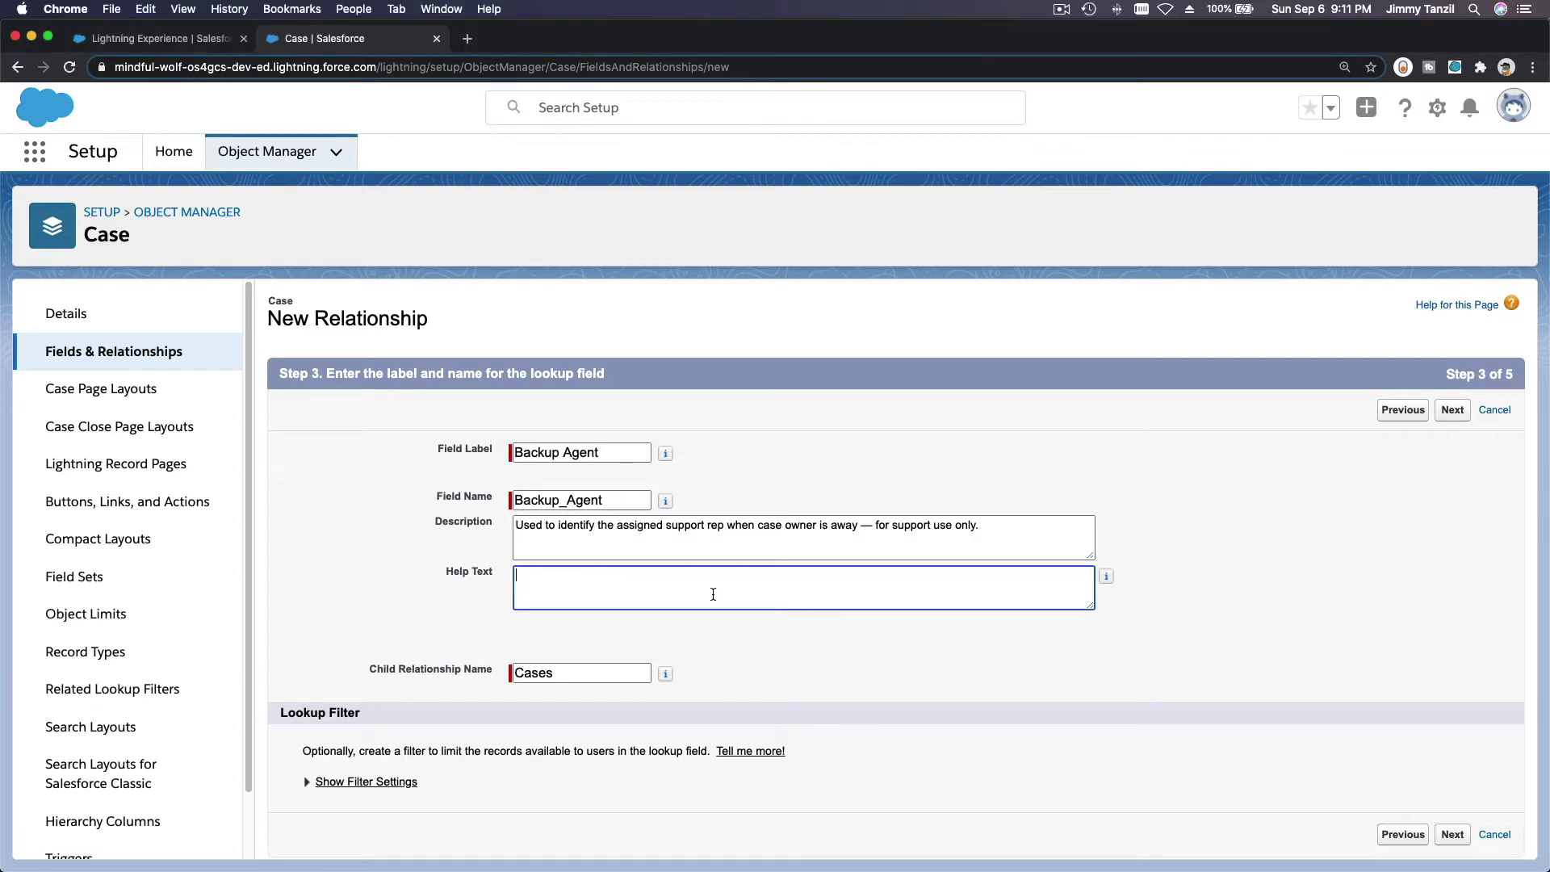
type("Who is the assigned support rep when case owner is away?")
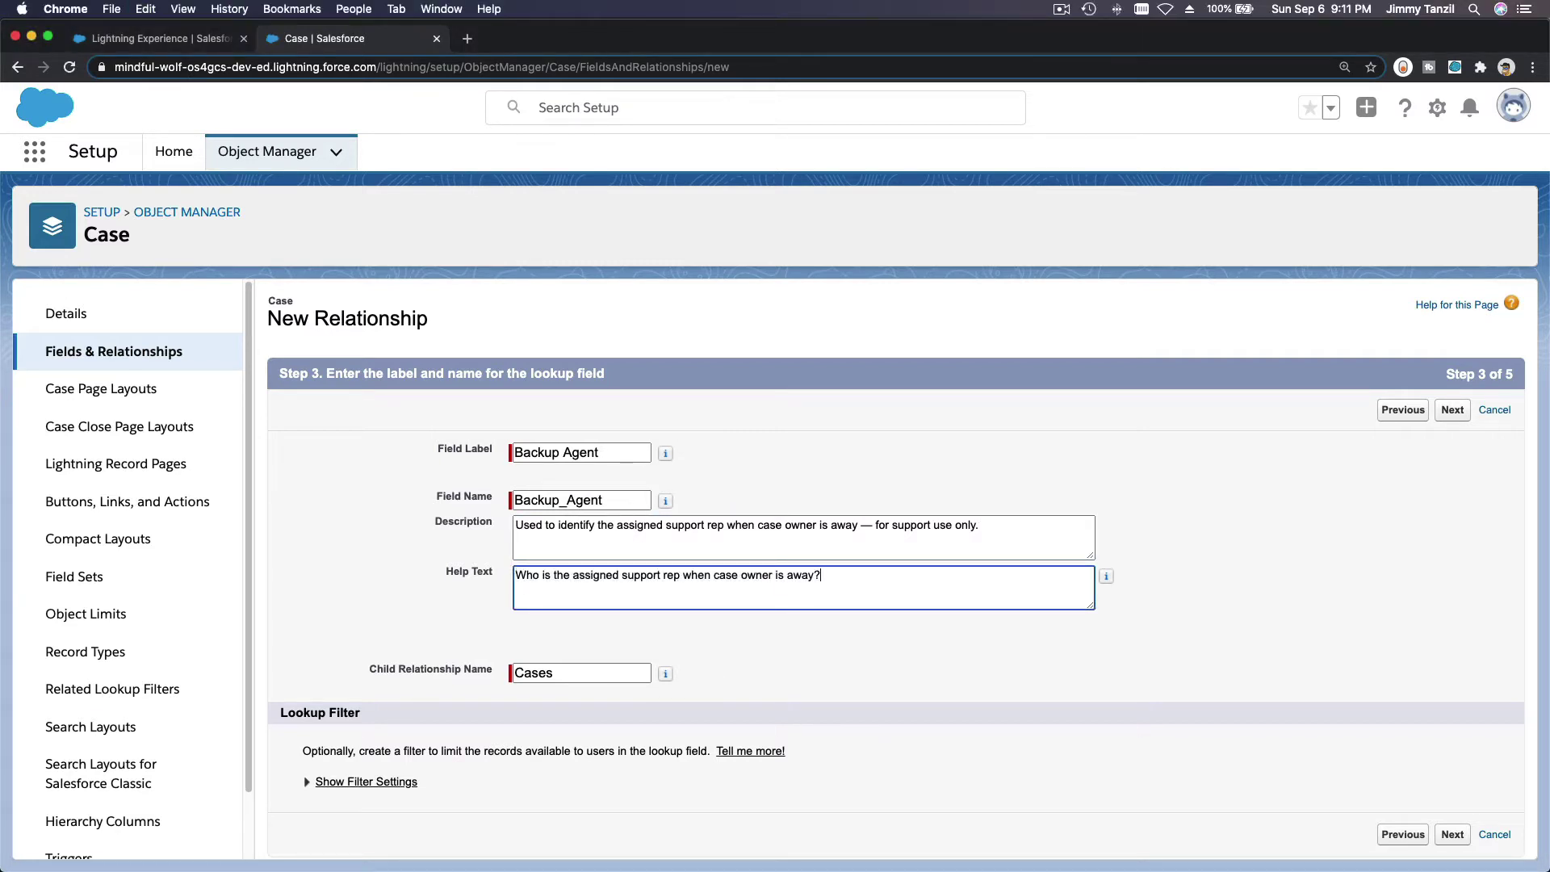
key("BackSpace")
Set the lookup filter criterion to Current User Profile: Name equals.
left_click(381, 783)
scroll(396, 754, "down", 5)
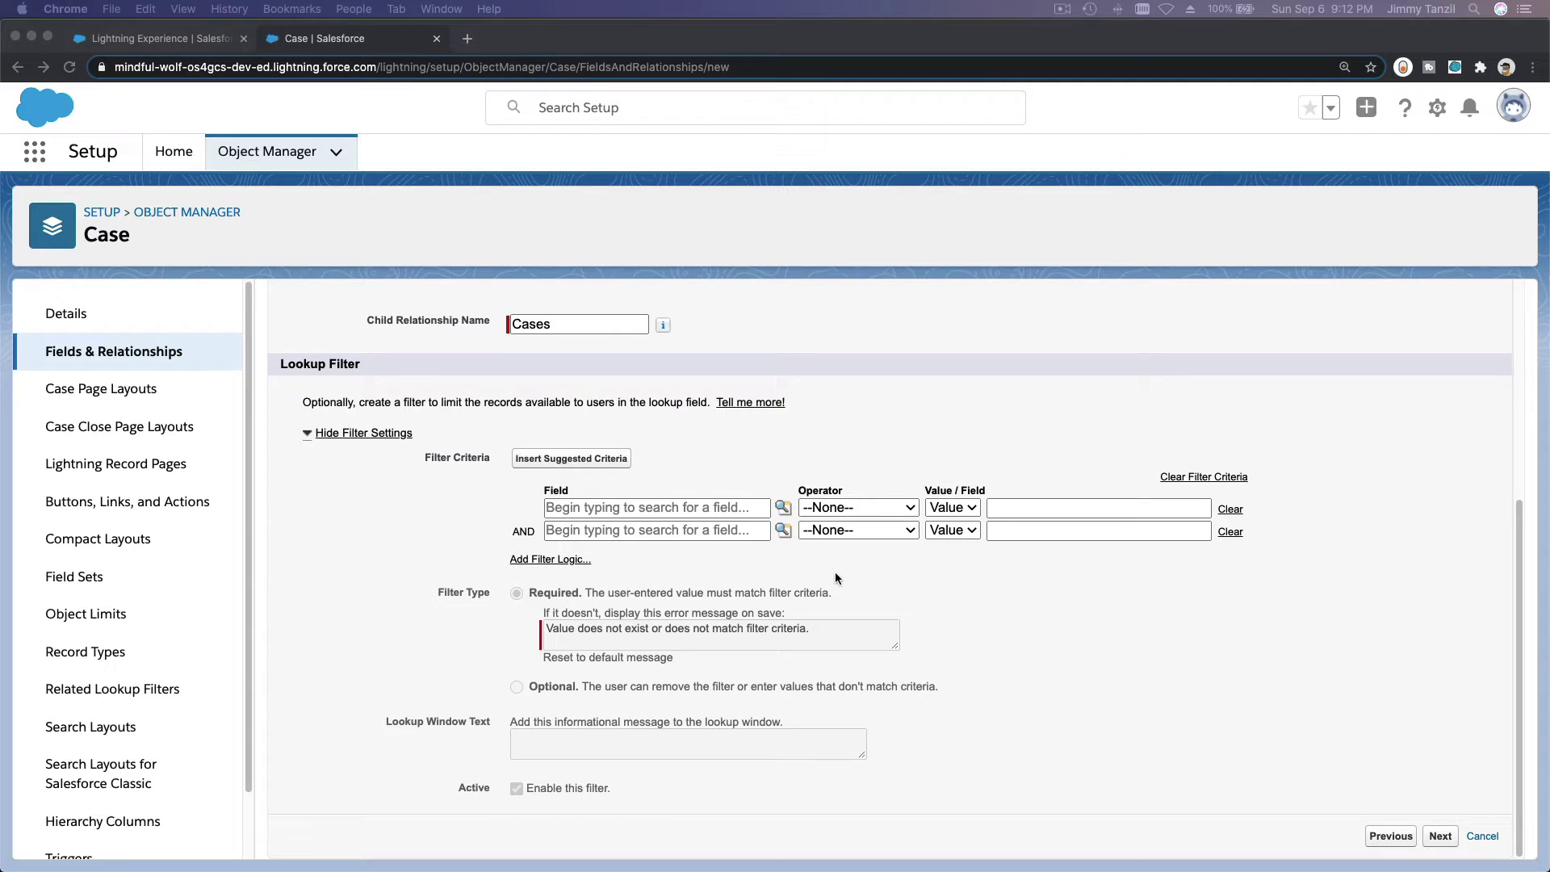
left_click(719, 510)
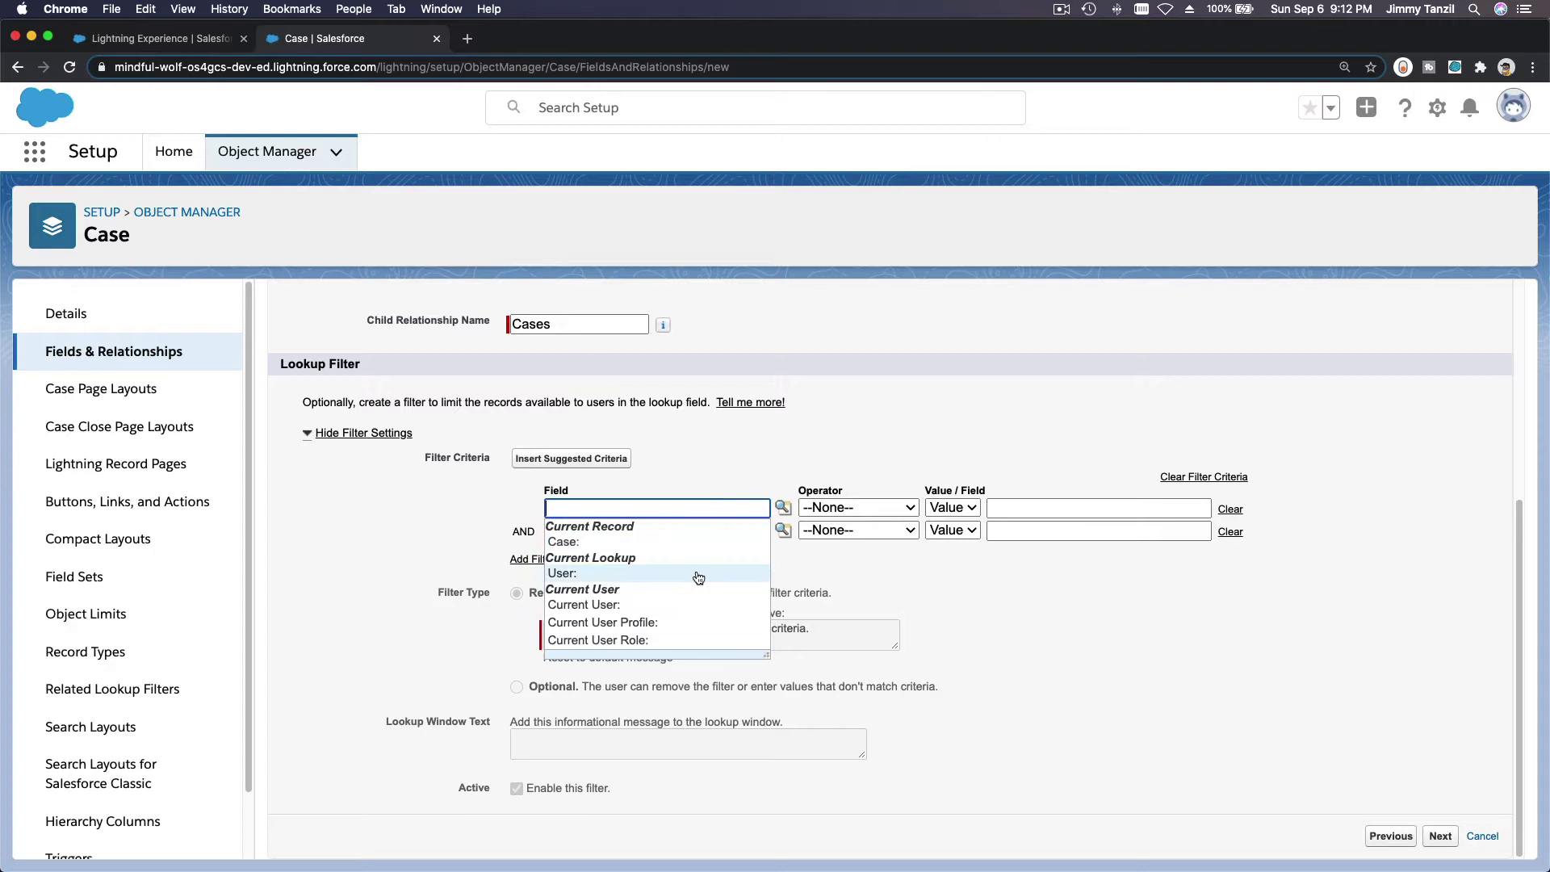
left_click(691, 619)
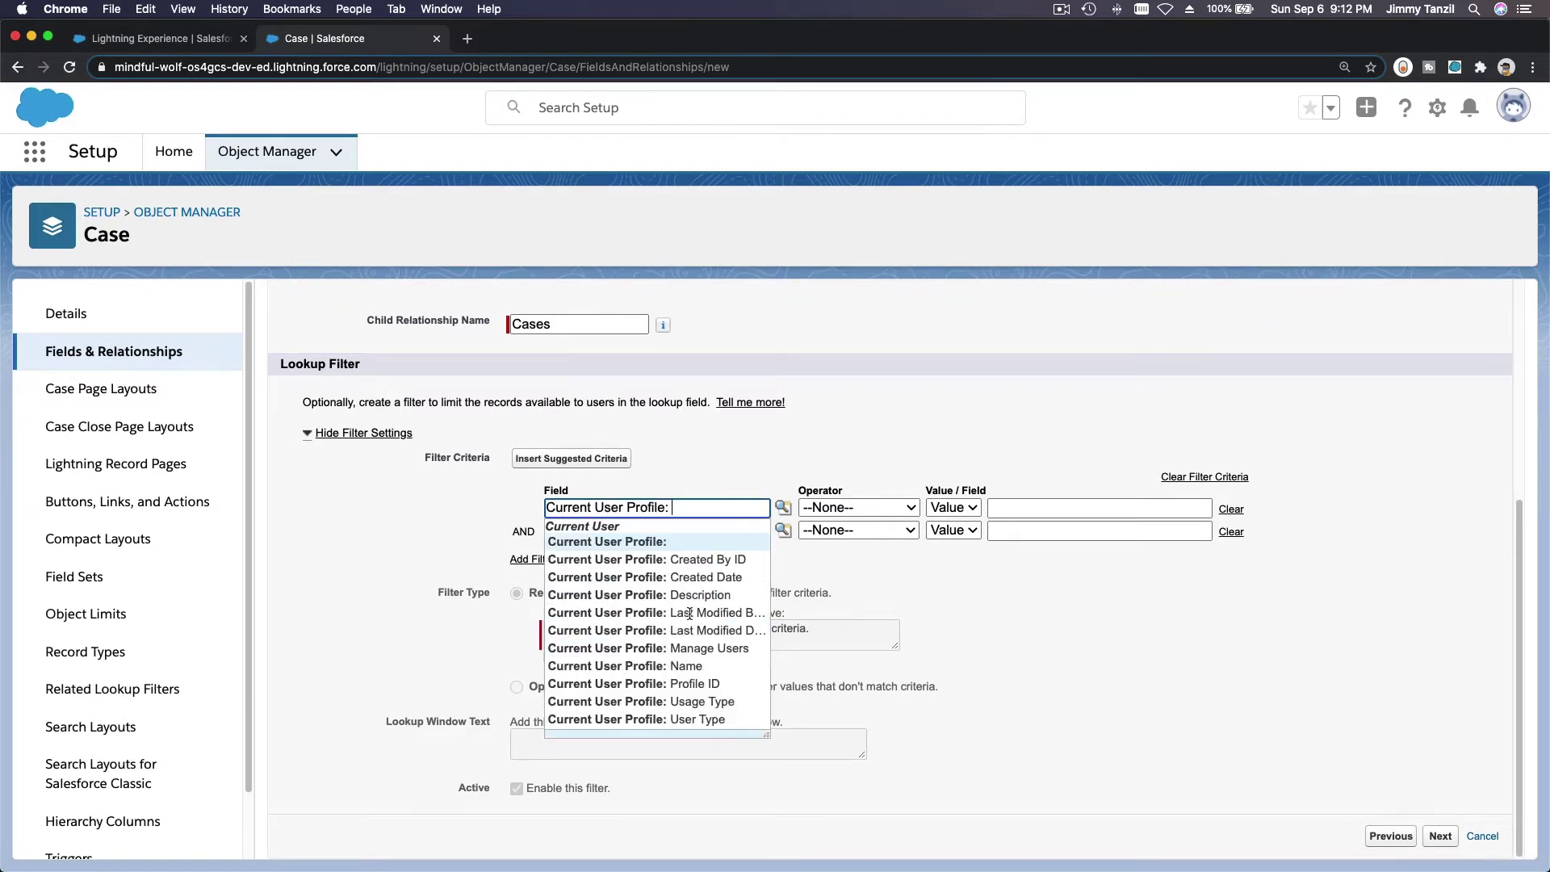
left_click(686, 666)
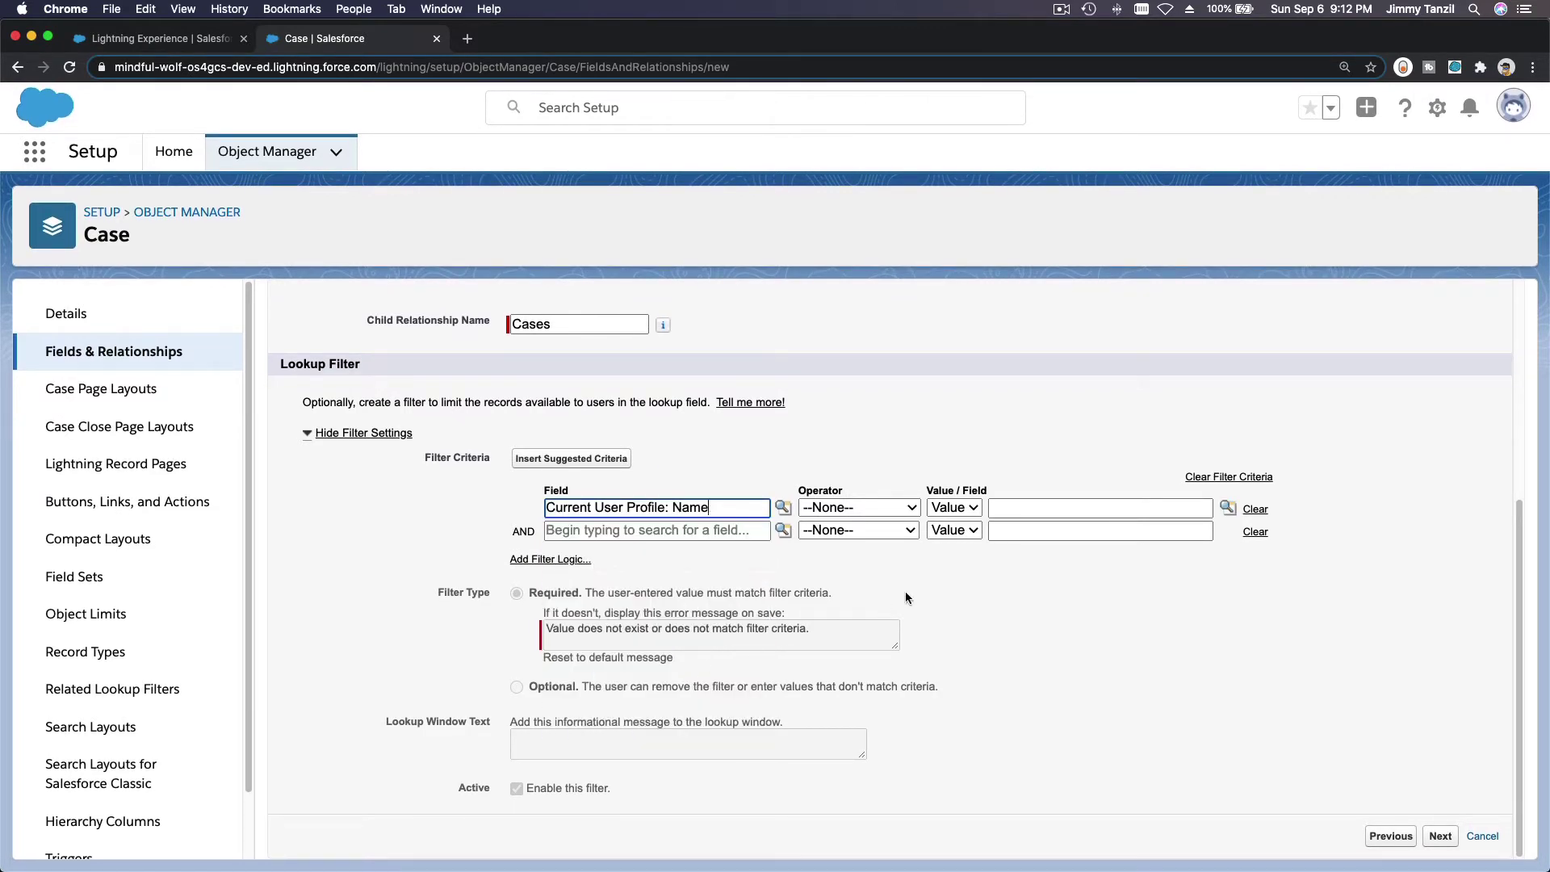
left_click(904, 508)
left_click(825, 524)
Insert Standard User as the filter value and proceed to field-level security.
left_click(1053, 507)
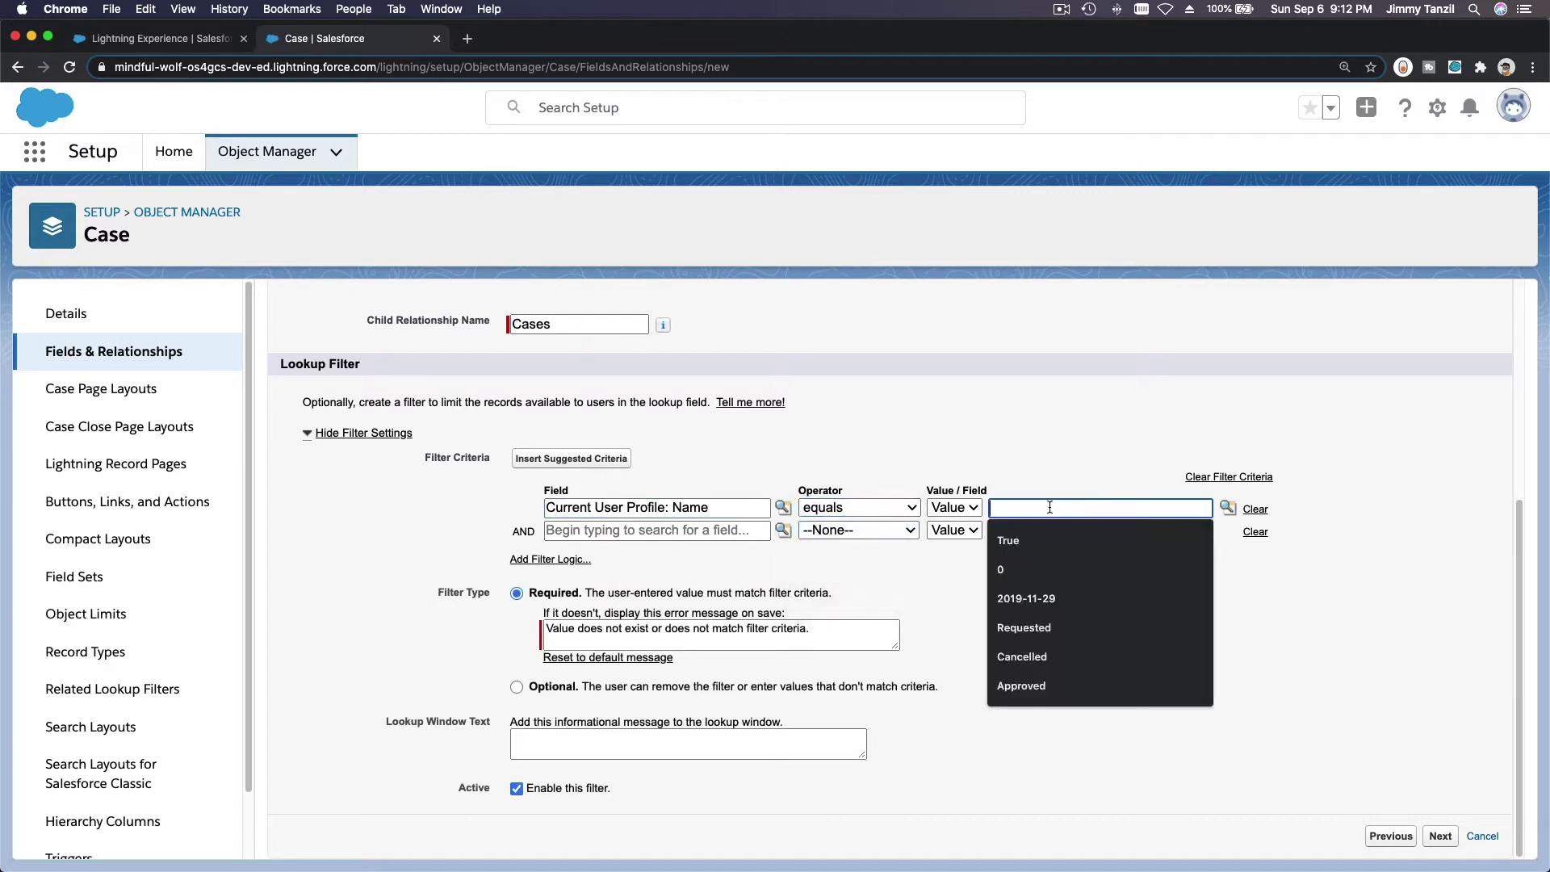
left_click(1228, 507)
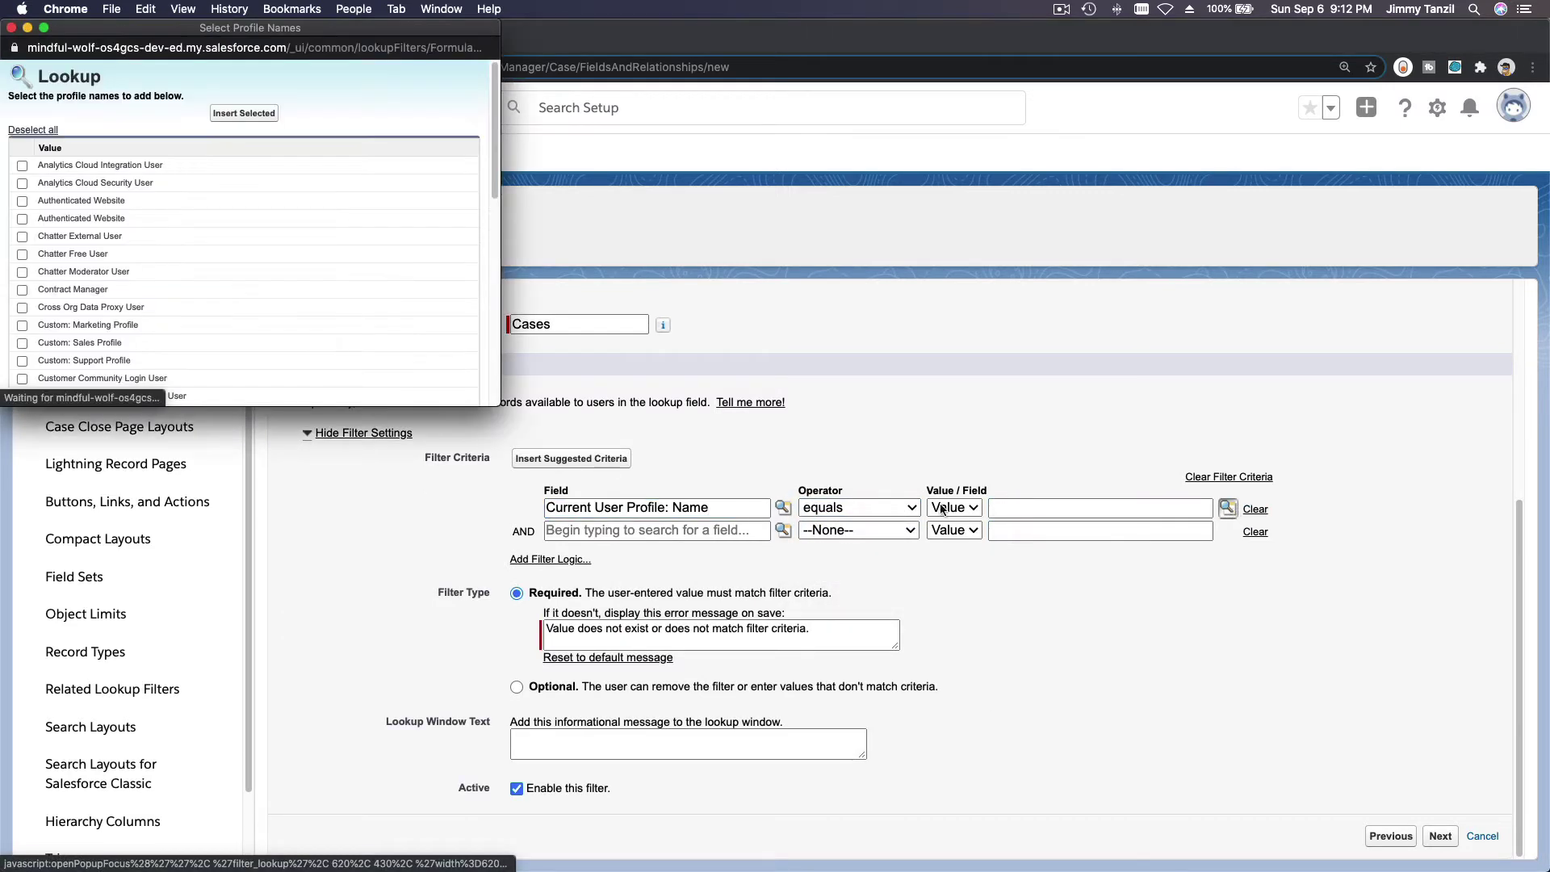
left_click_drag(235, 29, 922, 200)
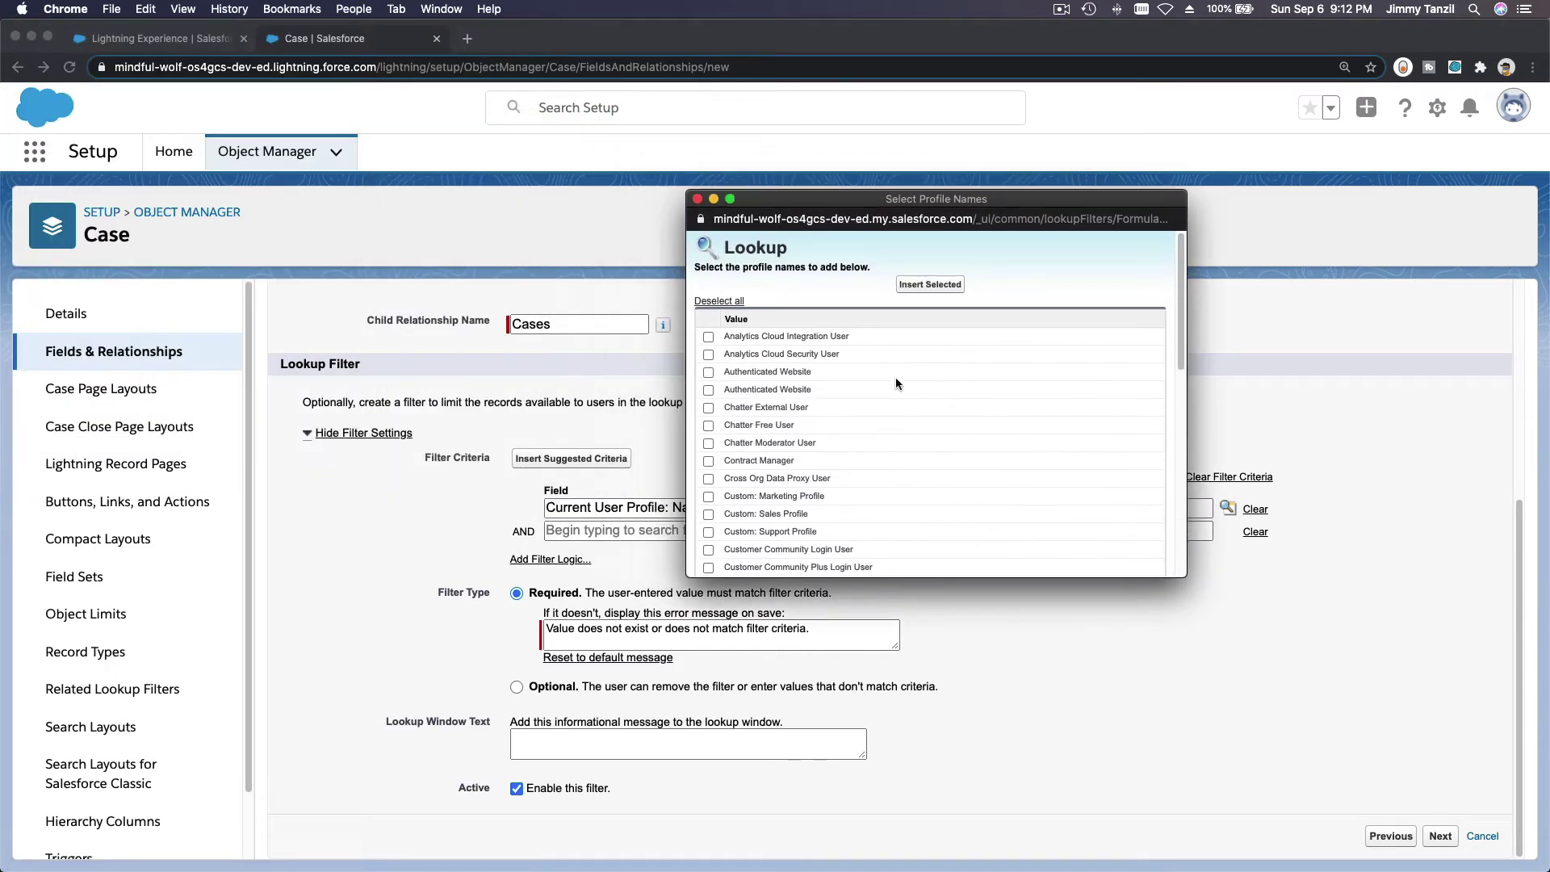
scroll(896, 385, "down", 10)
left_click(763, 455)
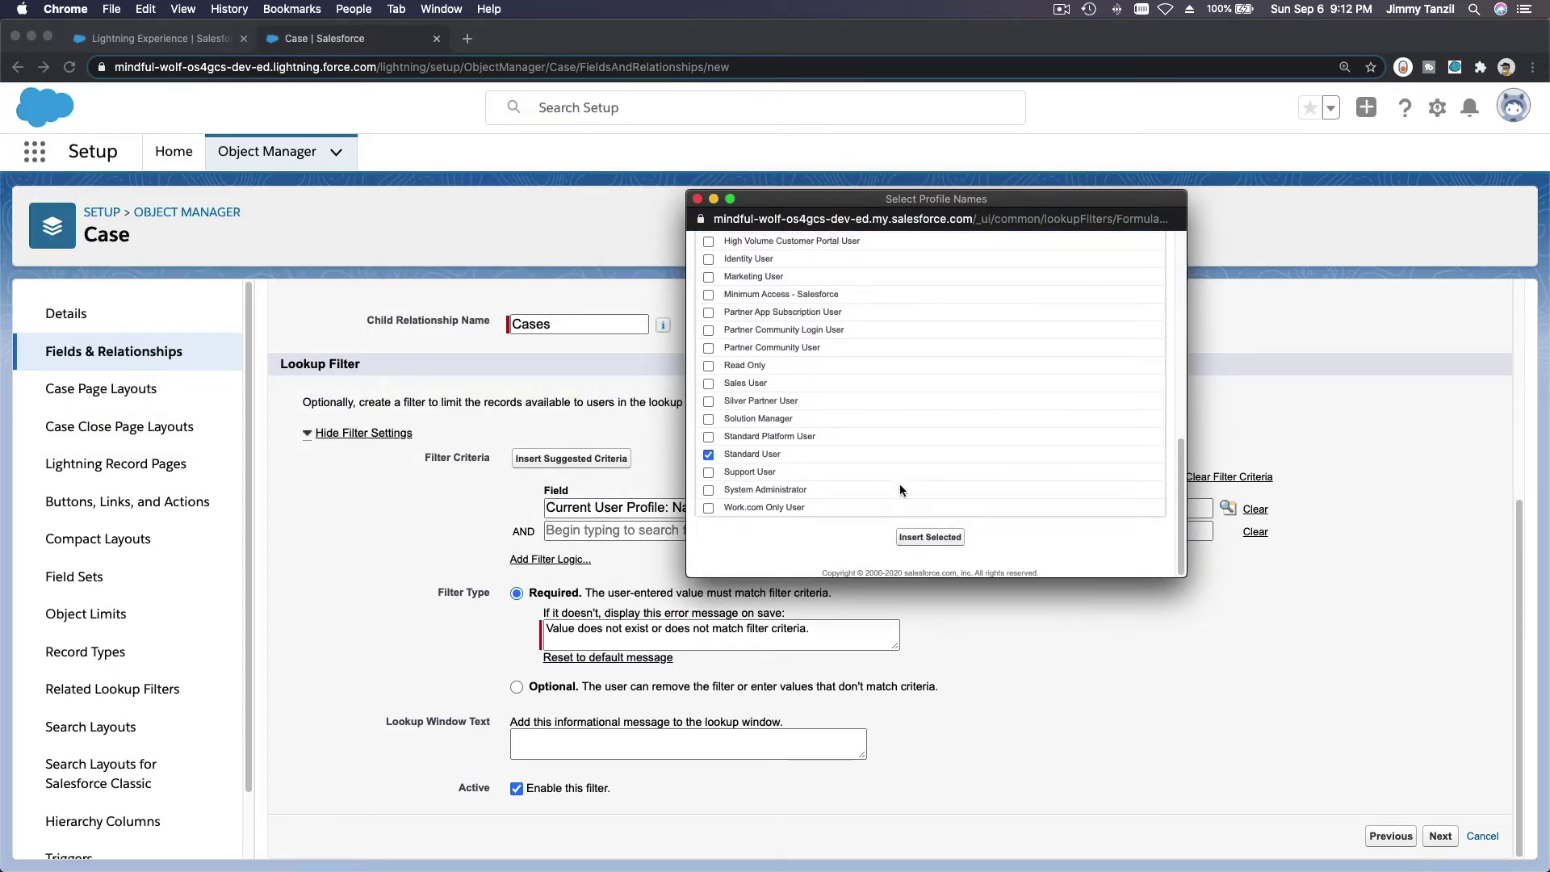
left_click(915, 534)
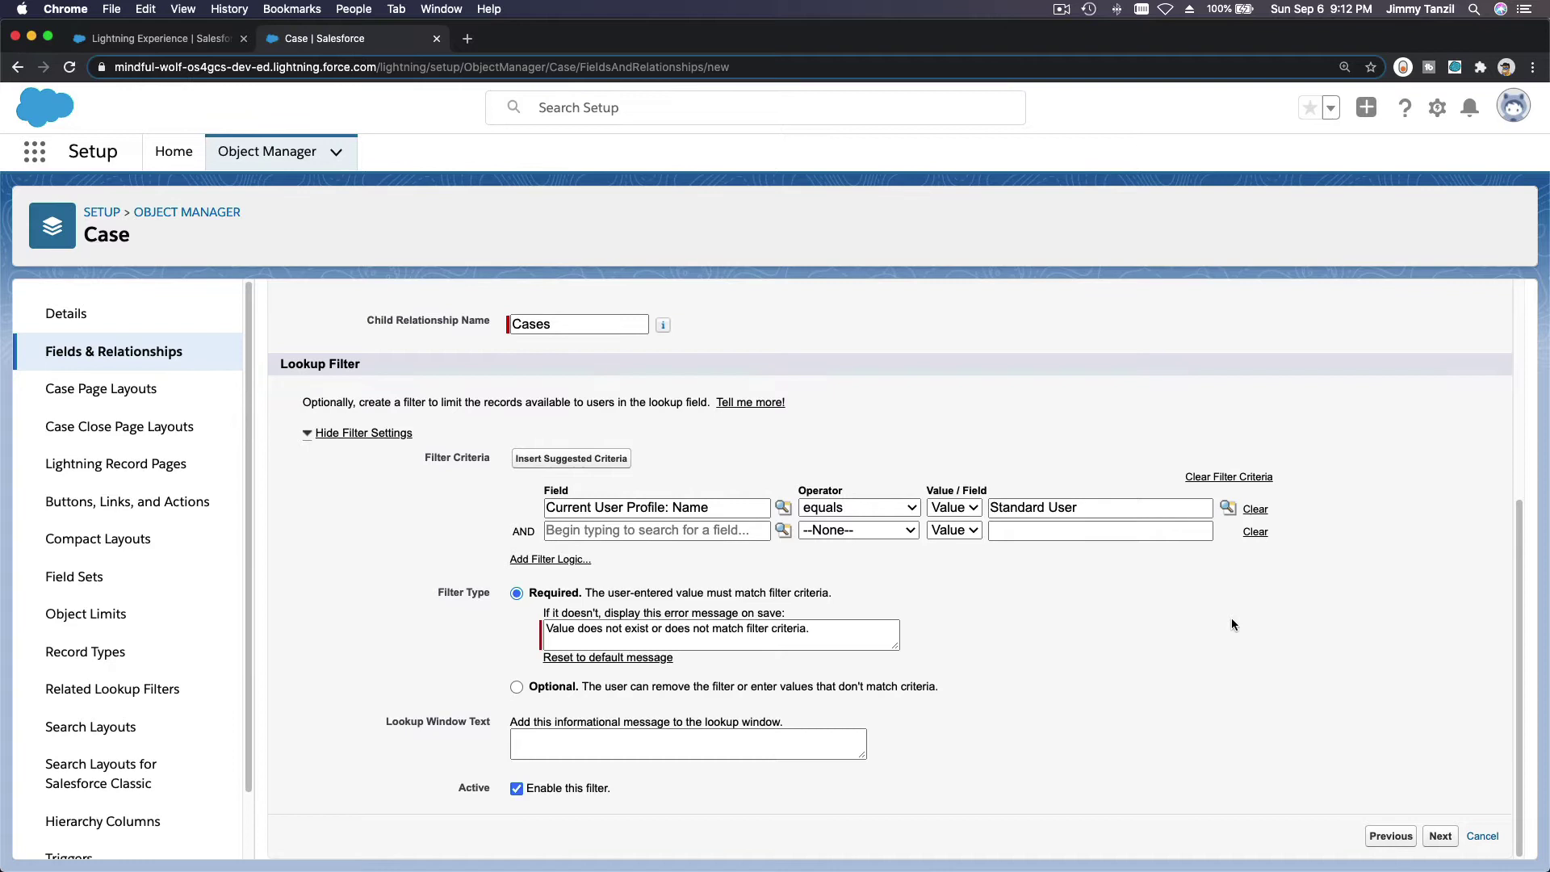
left_click(1435, 835)
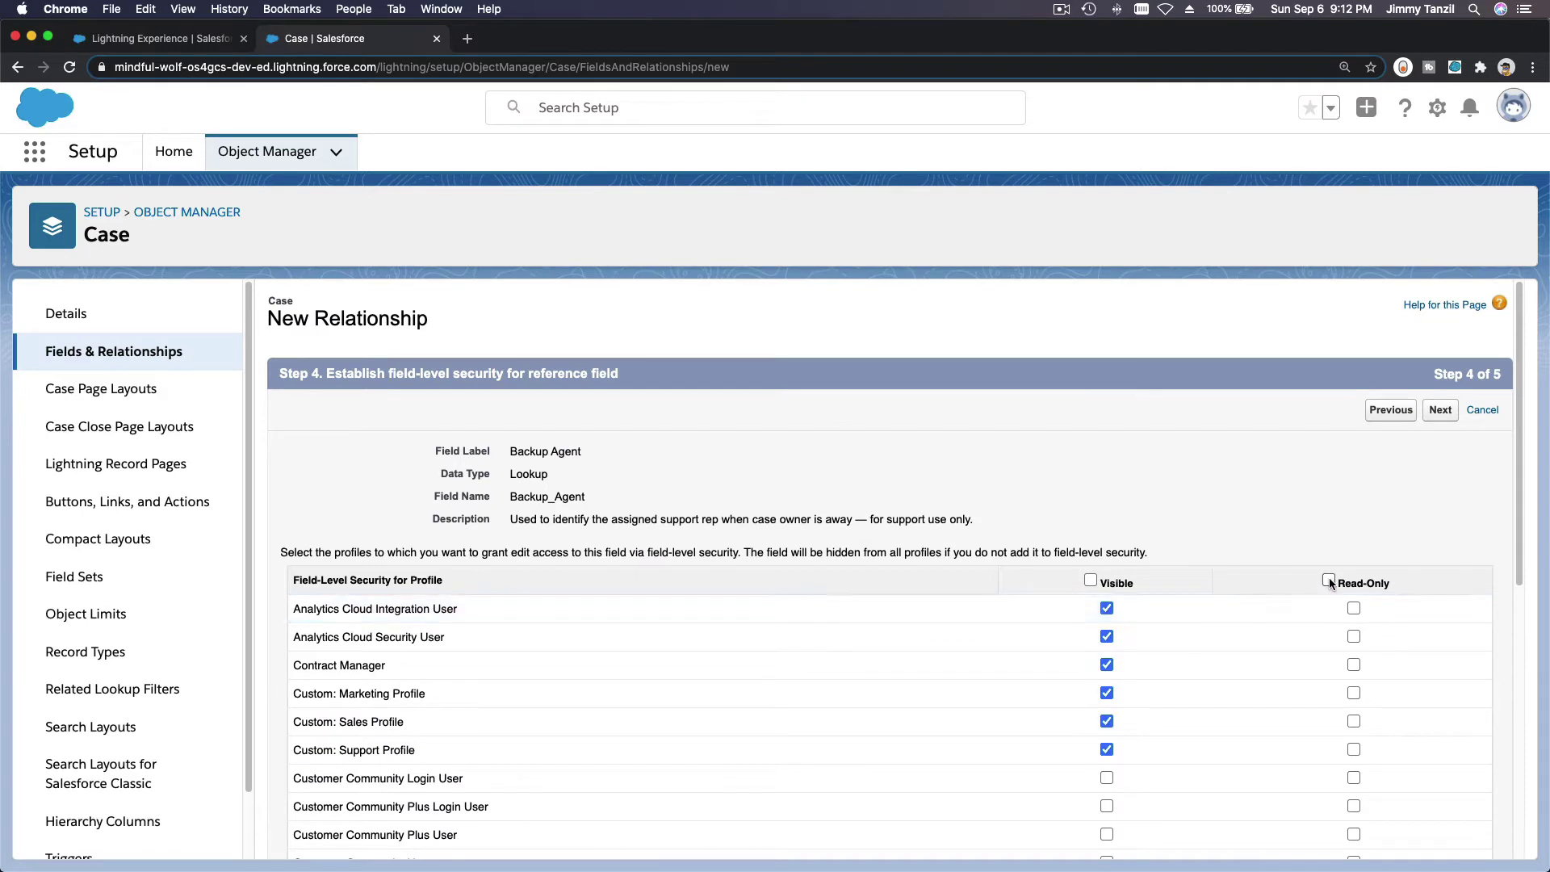
Make Backup Agent read-only for all profiles except Support User and save it on all Case layouts.
left_click(1328, 579)
scroll(1265, 477, "down", 5)
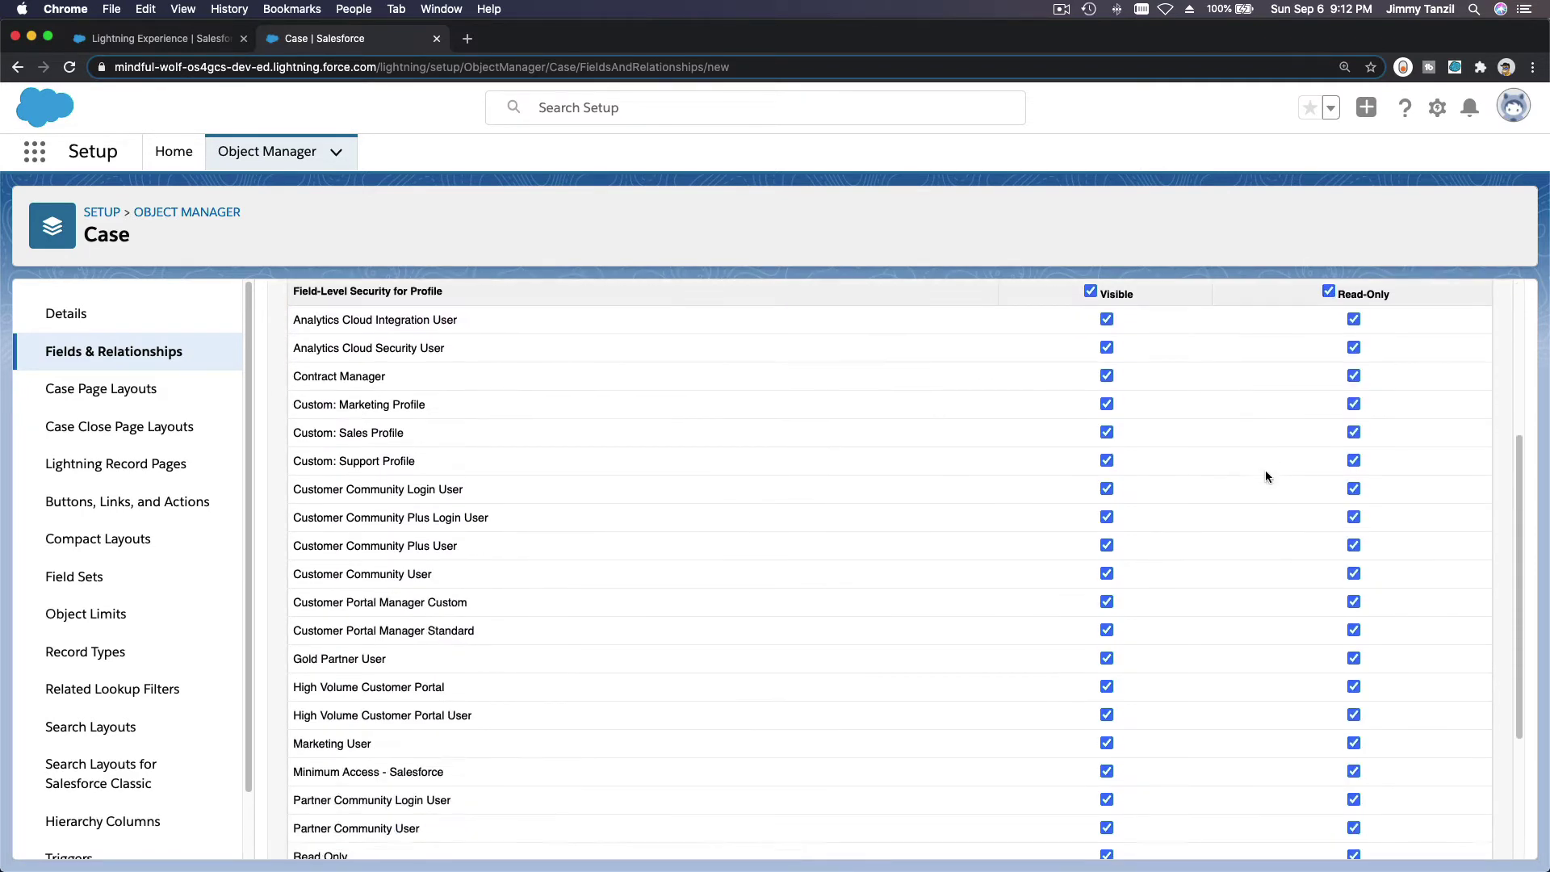
scroll(1265, 476, "down", 2)
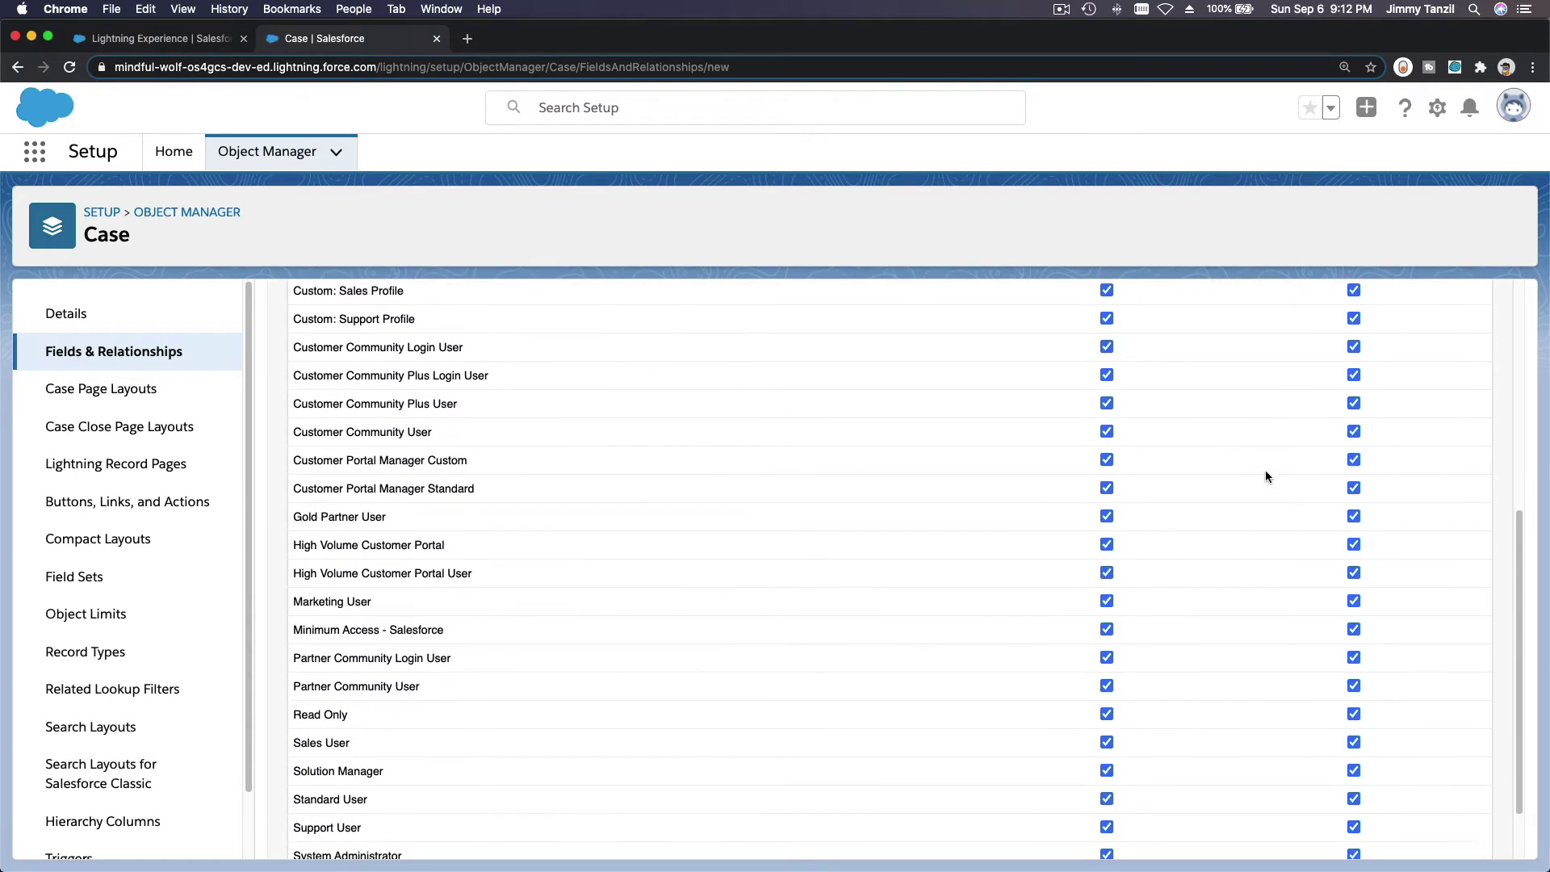
scroll(1266, 476, "down", 2)
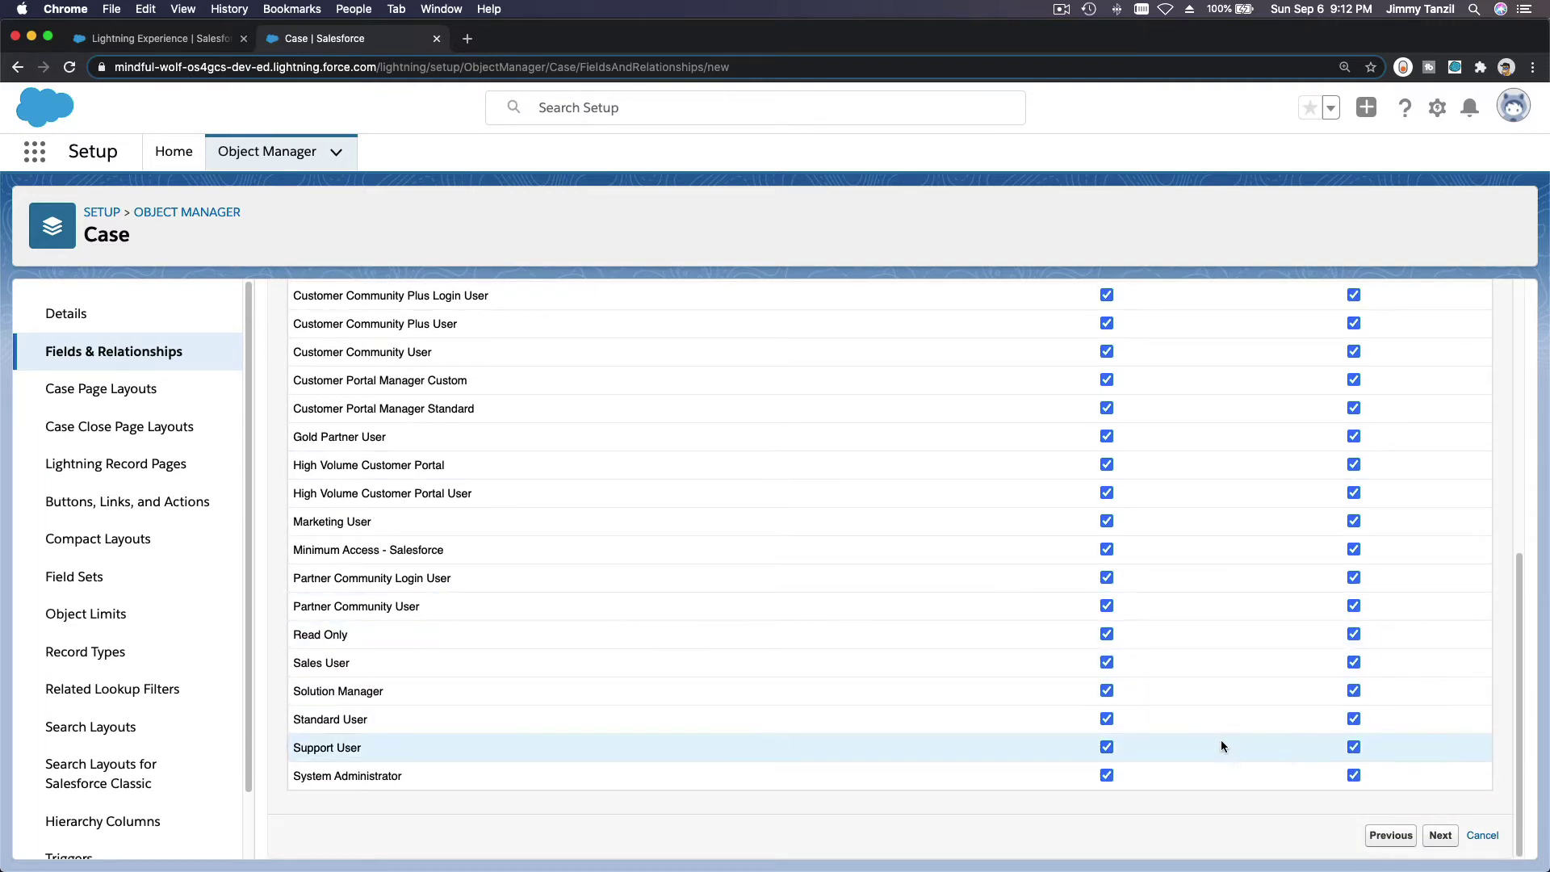
left_click(1353, 747)
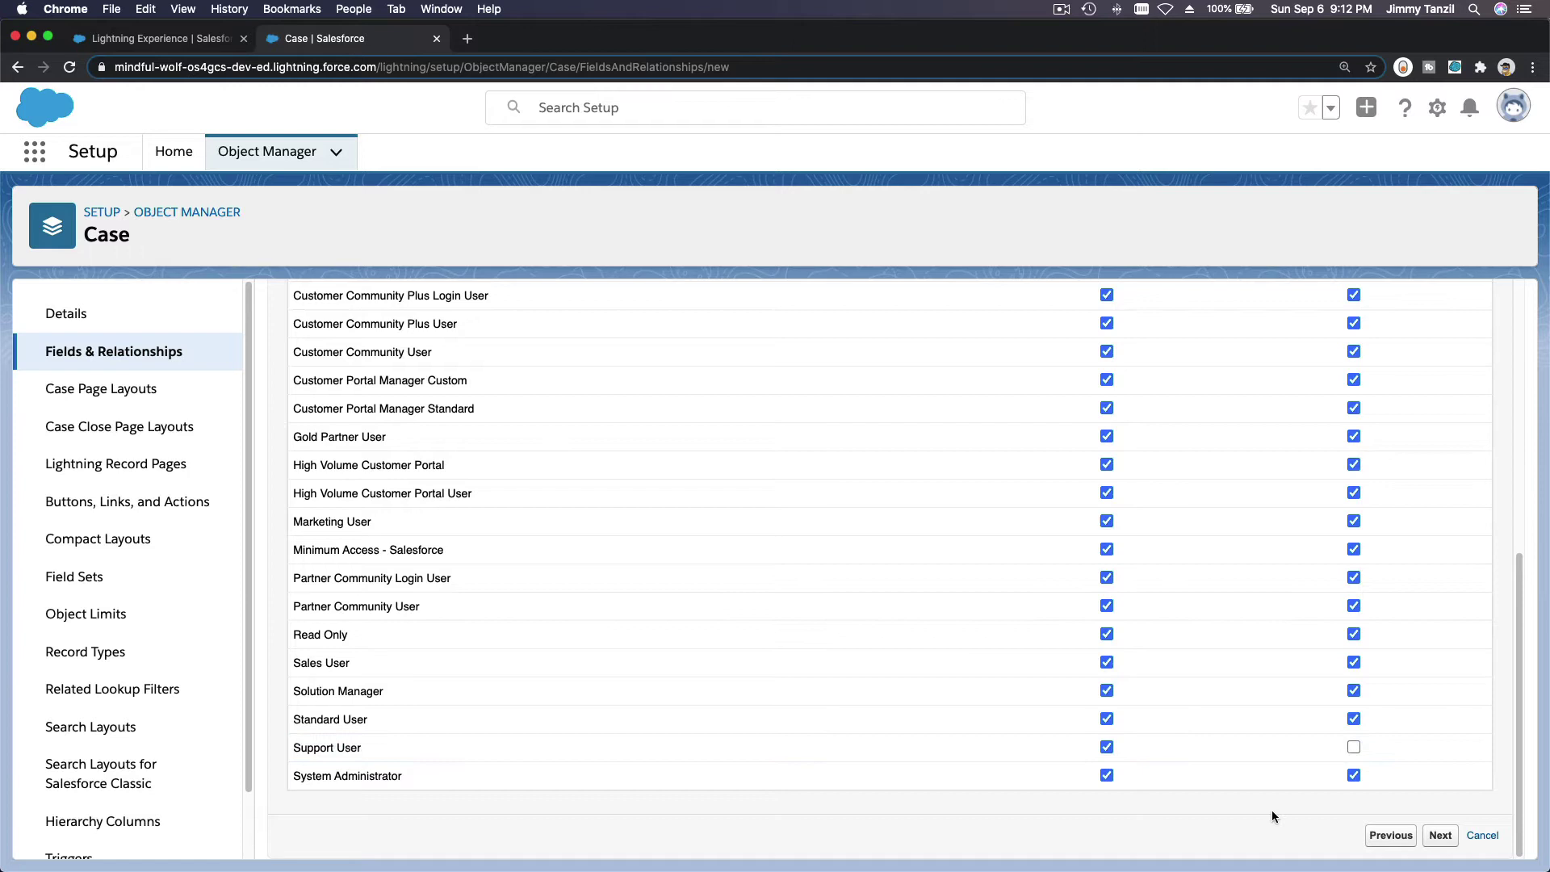
left_click(1442, 835)
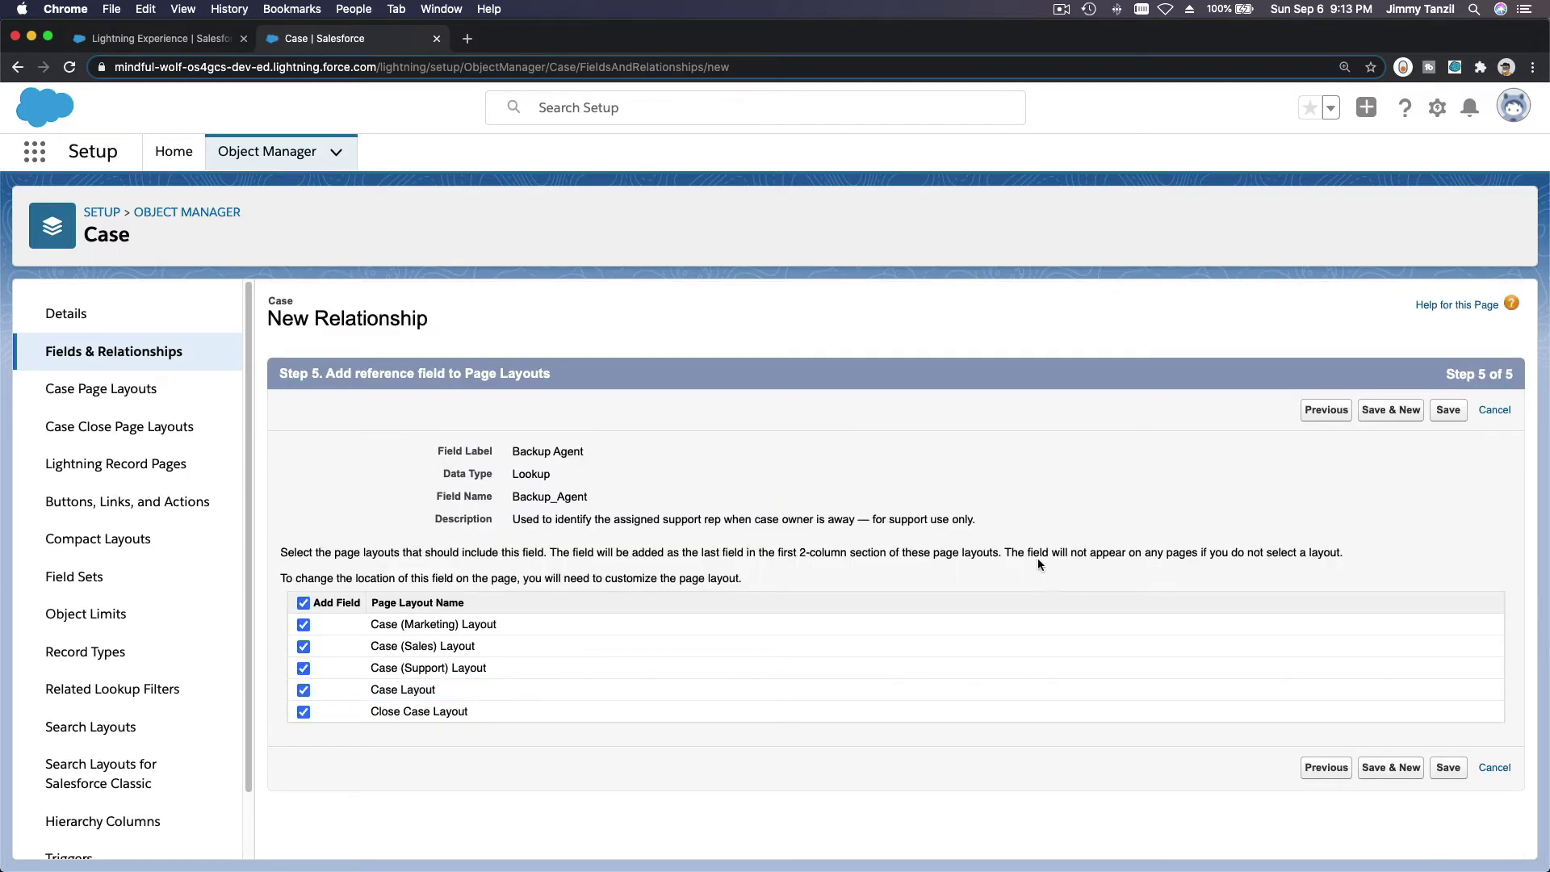
left_click(1447, 409)
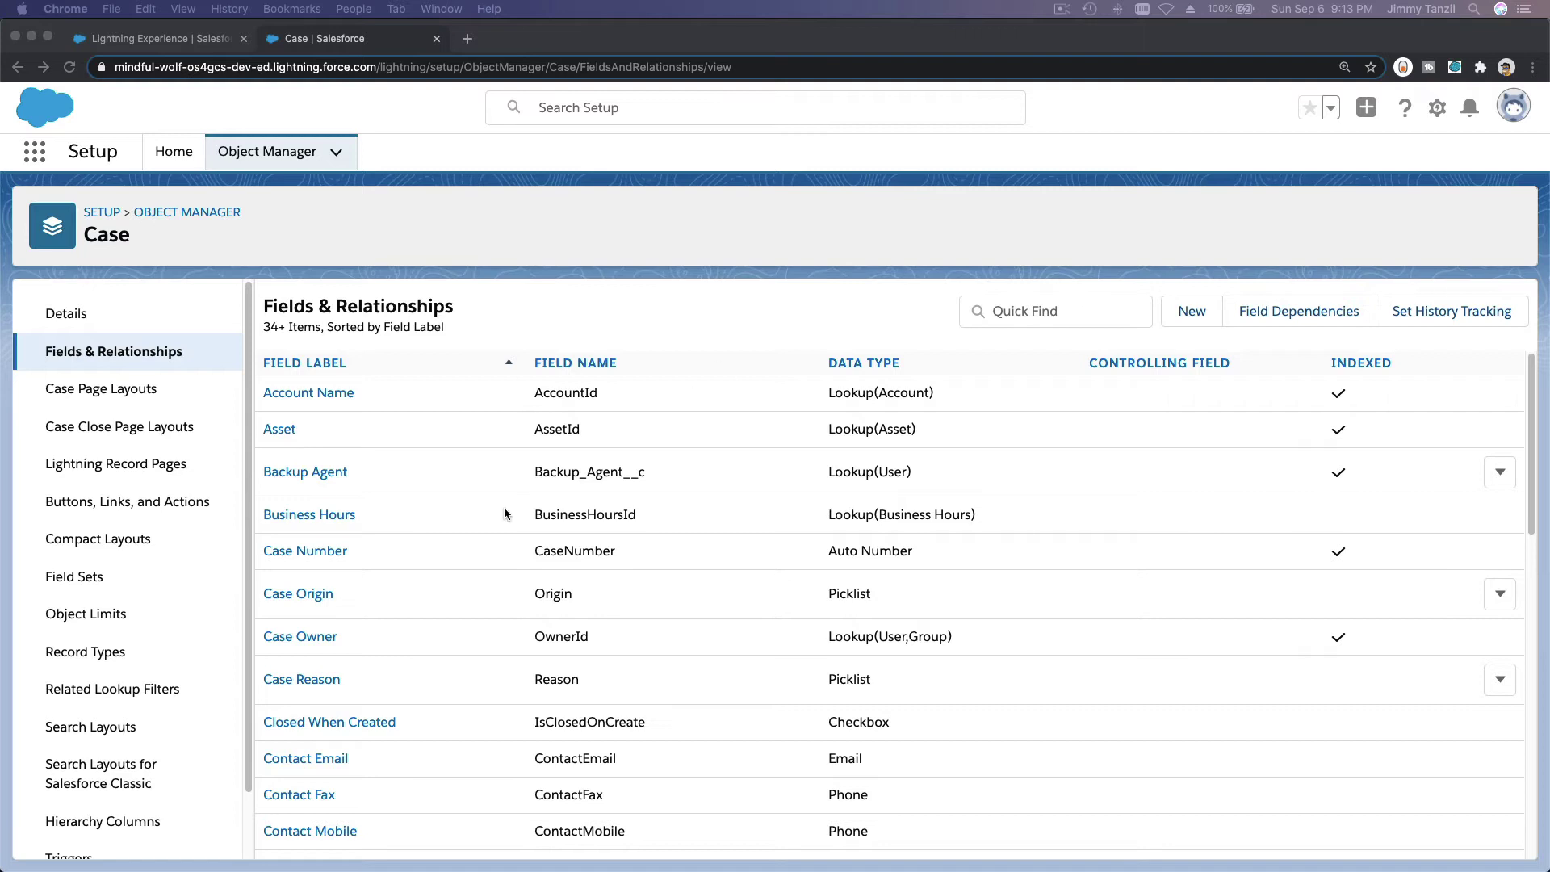
Scroll the Case fields list and open the Contact Name field's detail page.
scroll(378, 790, "down", 3)
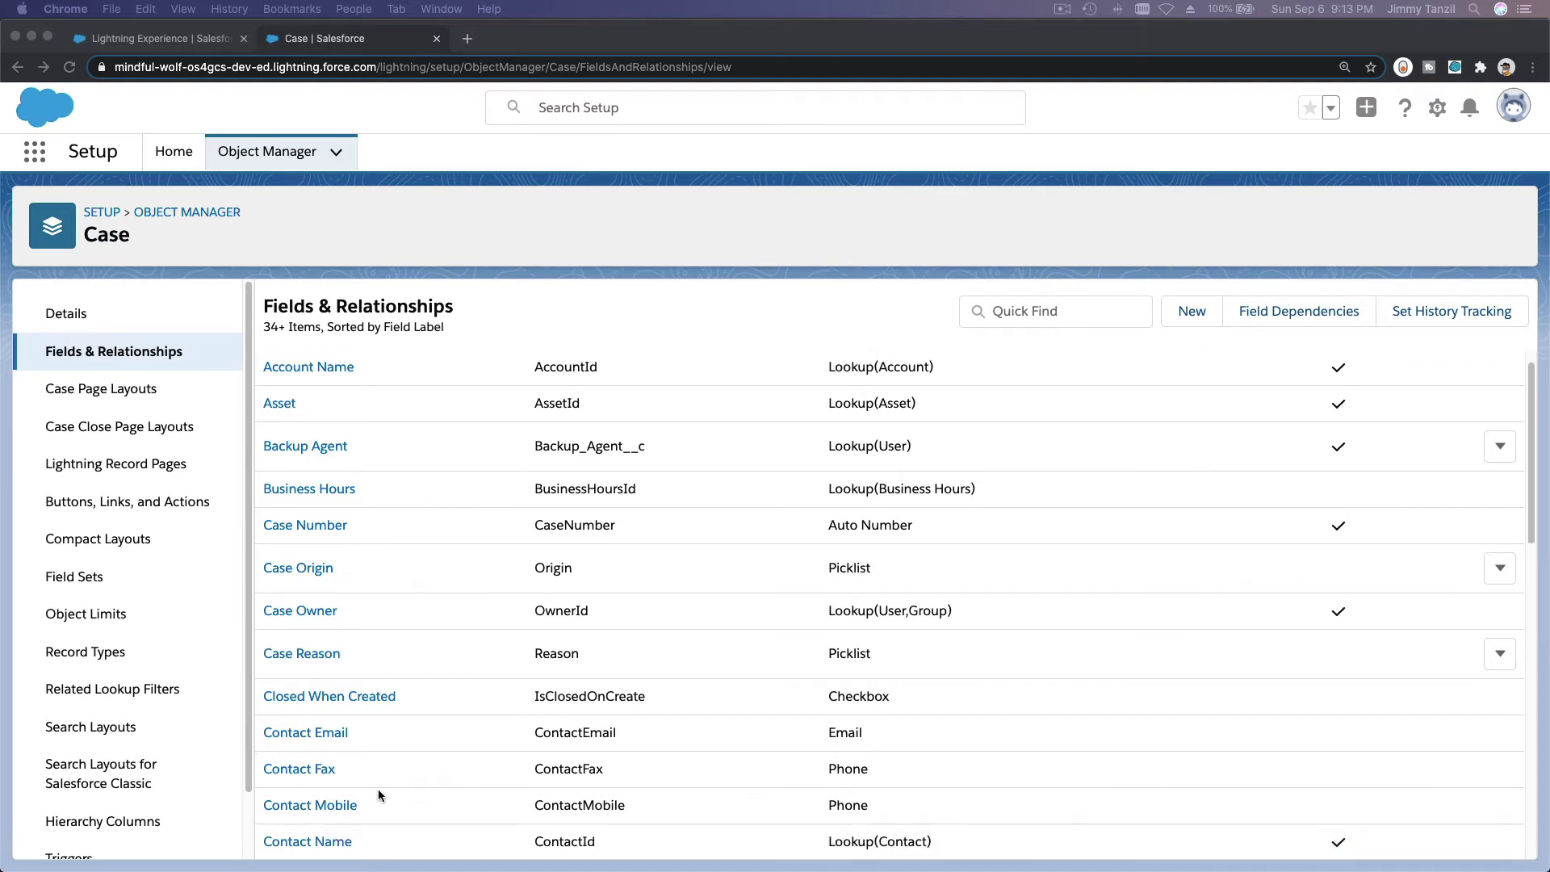
left_click(380, 751)
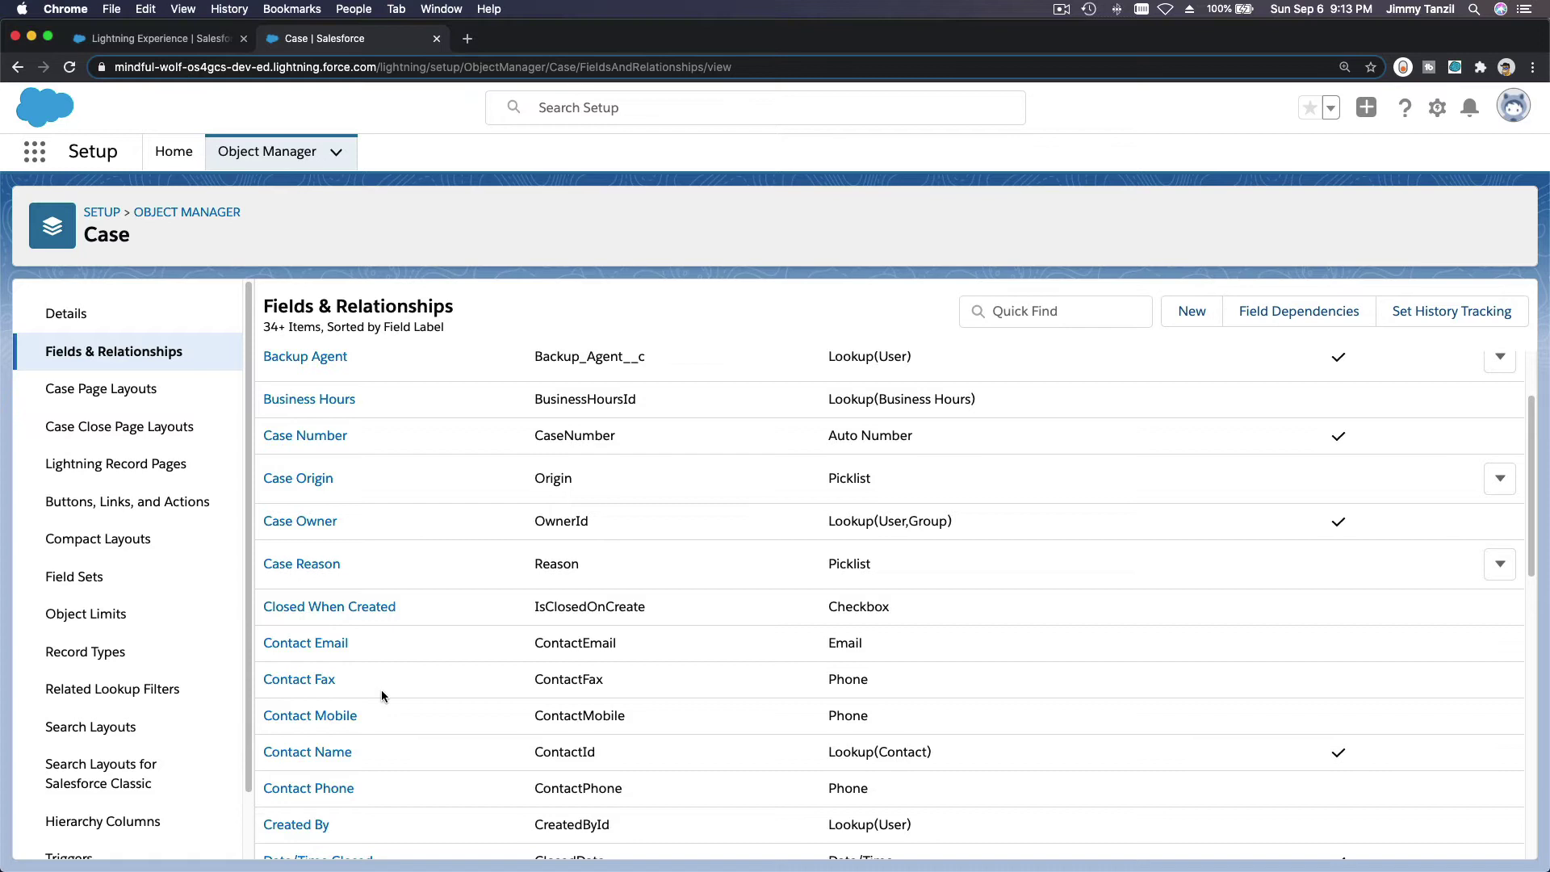
double_click(99, 233)
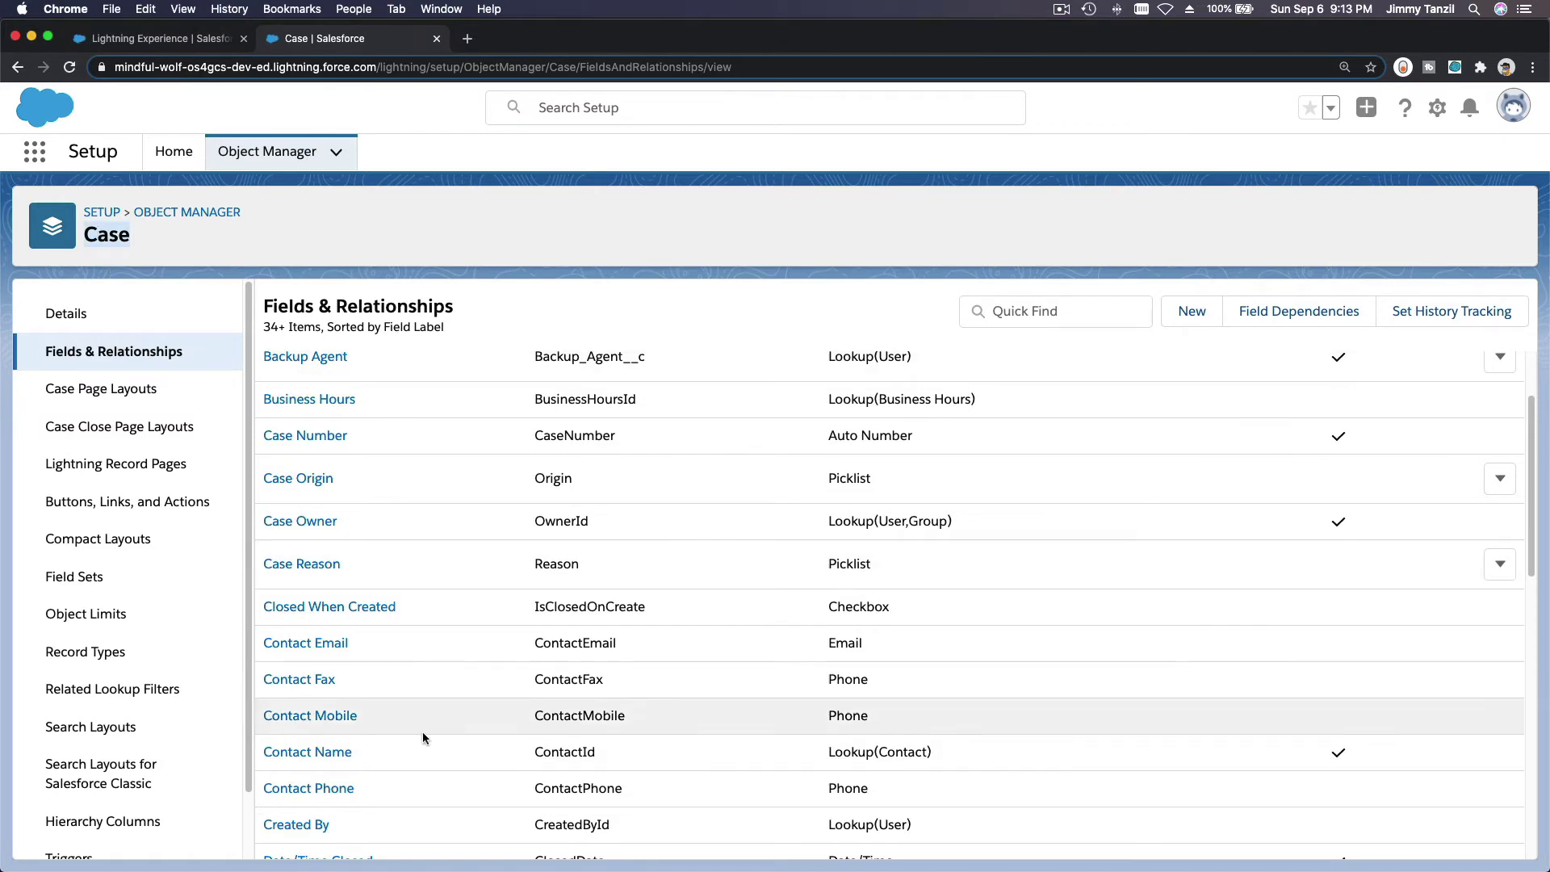
left_click(339, 755)
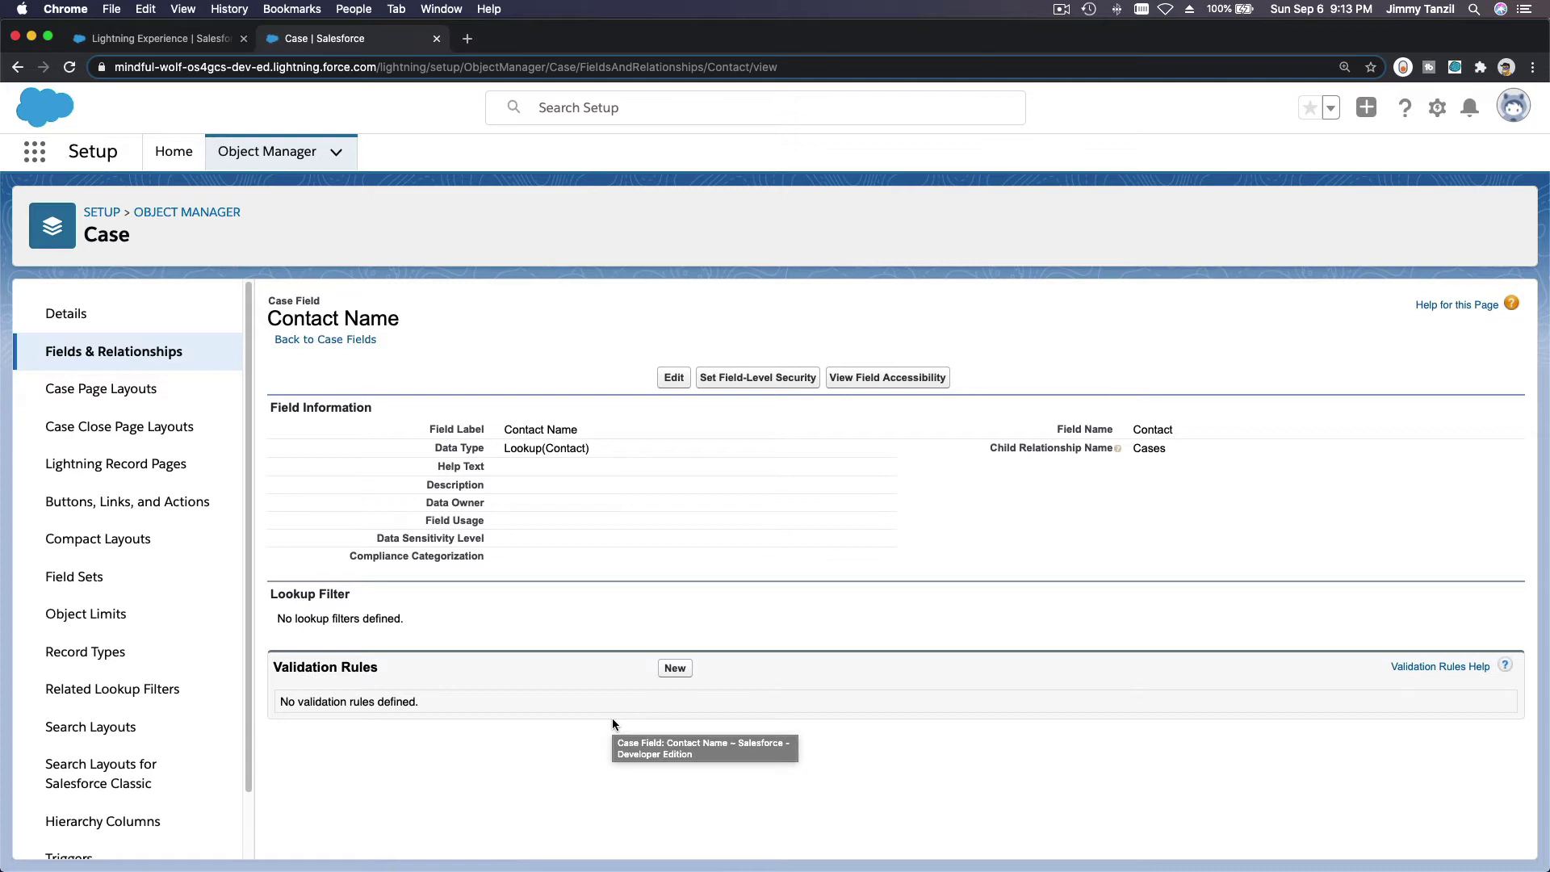
Edit Contact Name, reveal its filter settings, and bring up Insert Field for the first criterion.
left_click(673, 378)
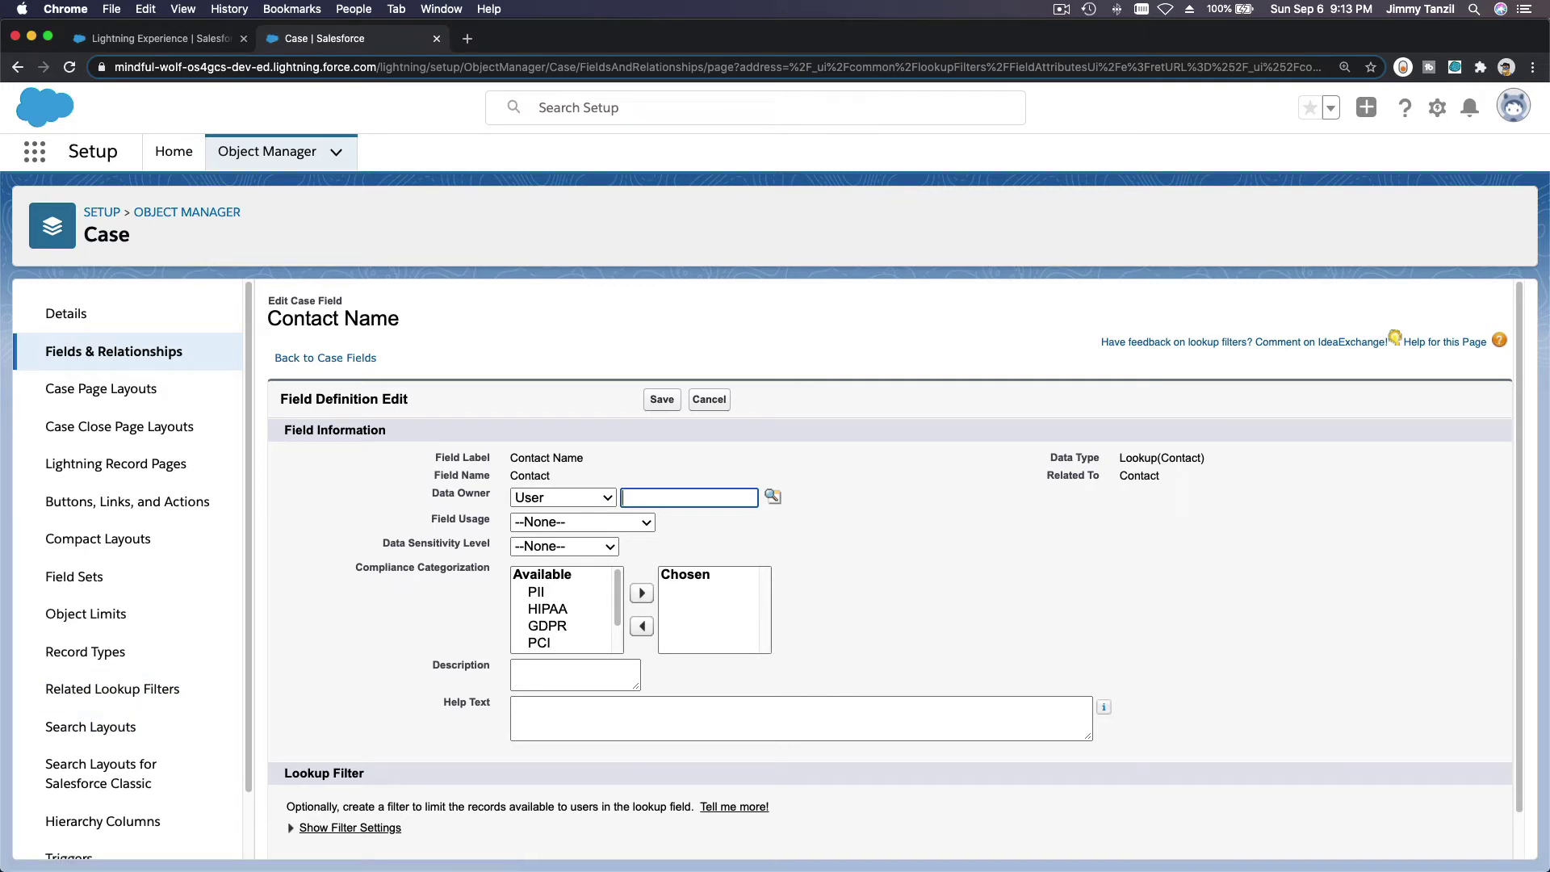
scroll(650, 611, "down", 1)
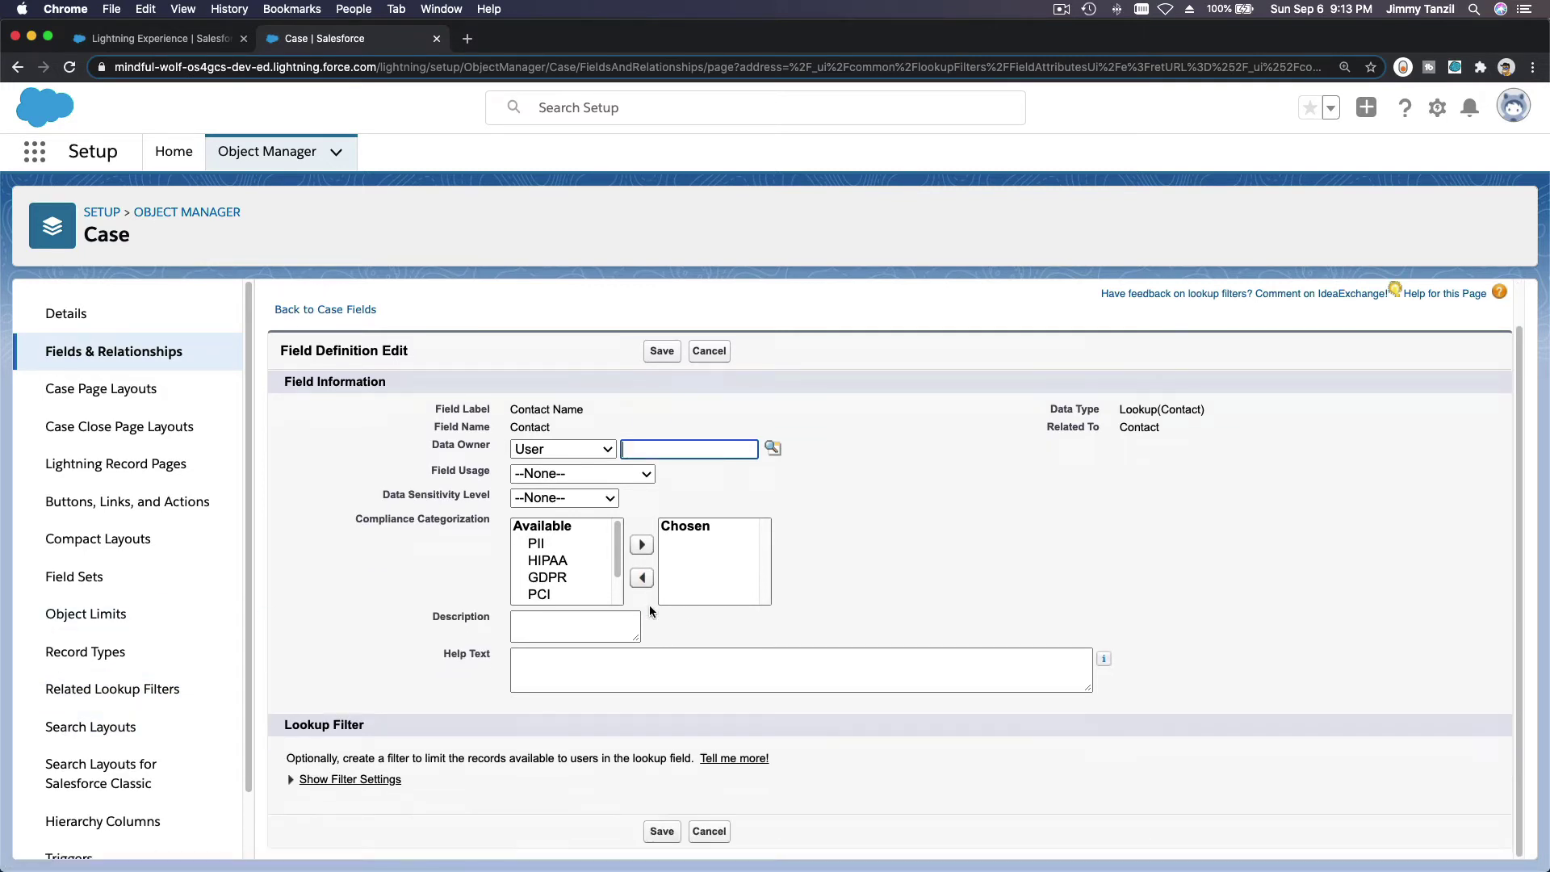
left_click(400, 780)
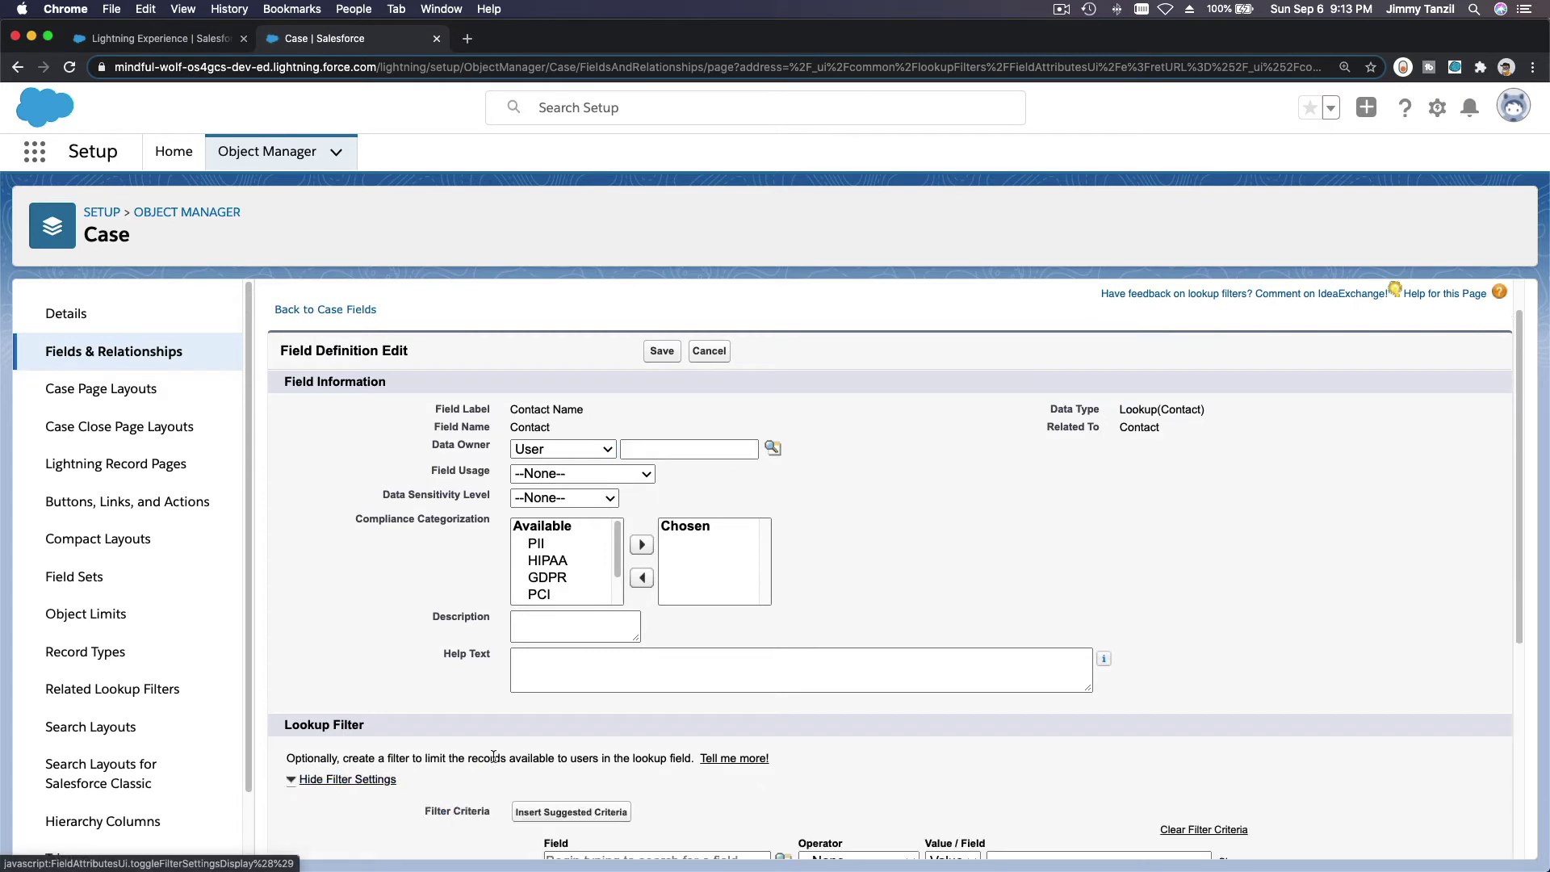
scroll(493, 756, "down", 5)
left_click(674, 599)
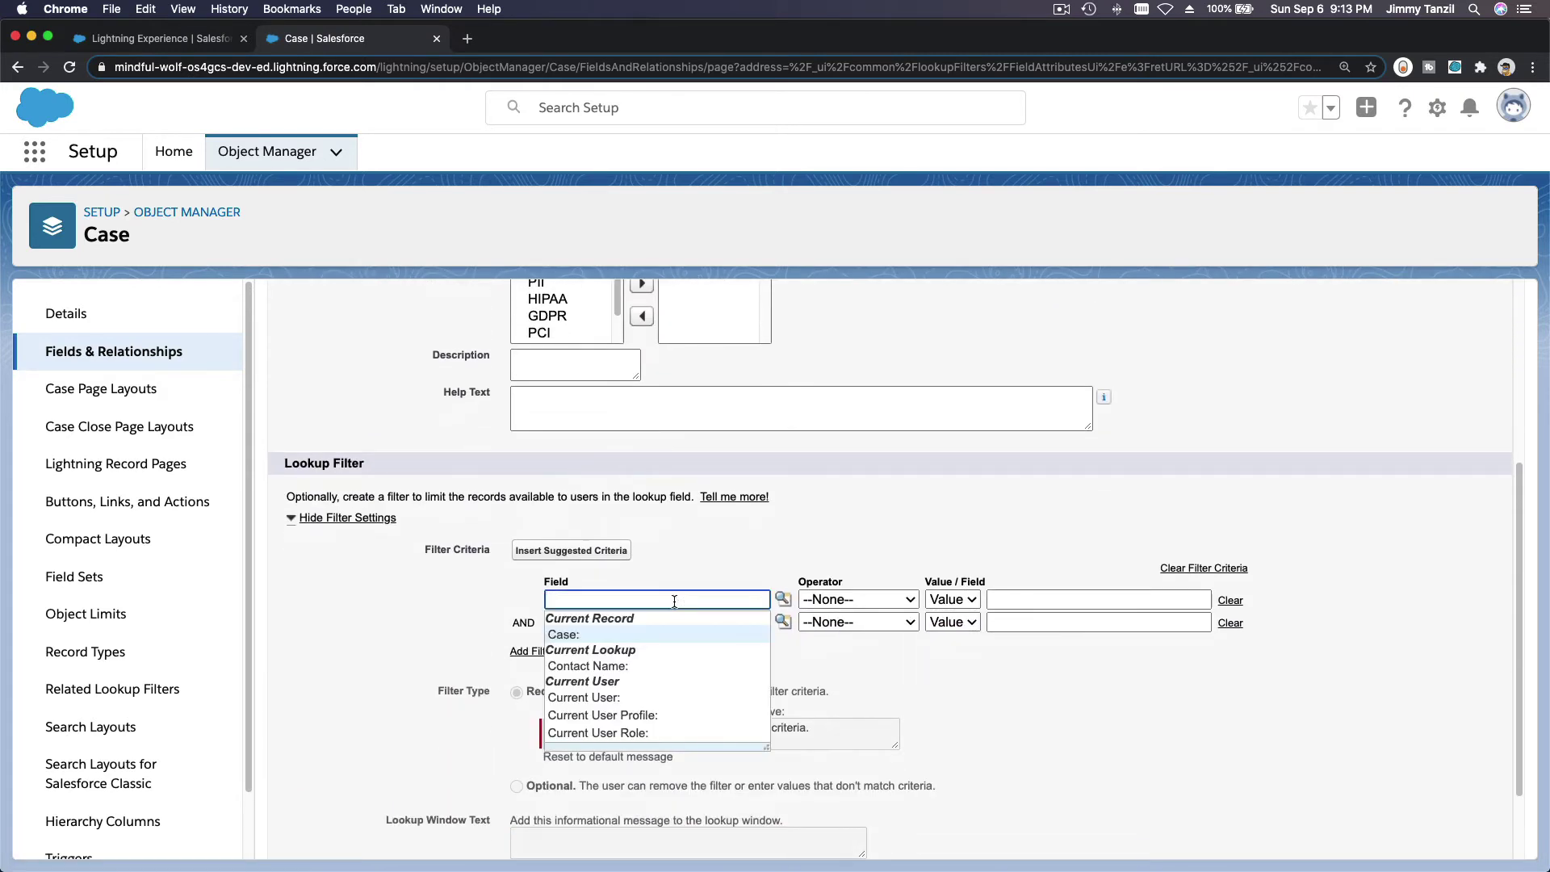
scroll(678, 685, "down", 2)
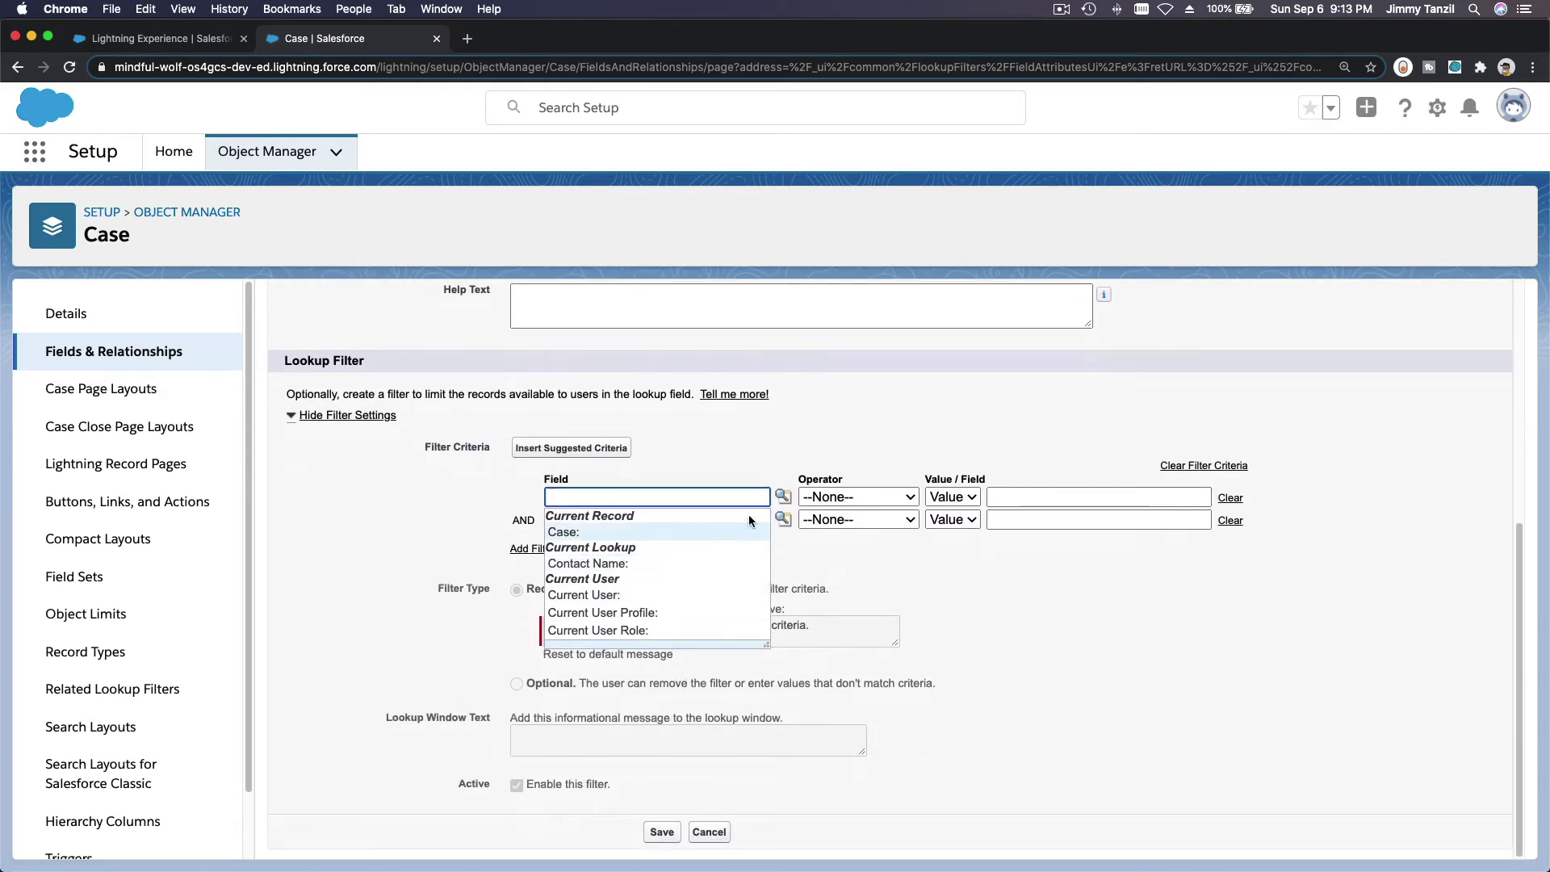
left_click(787, 496)
Start the filter criterion as Contact Name: Account ID equals.
left_click(618, 512)
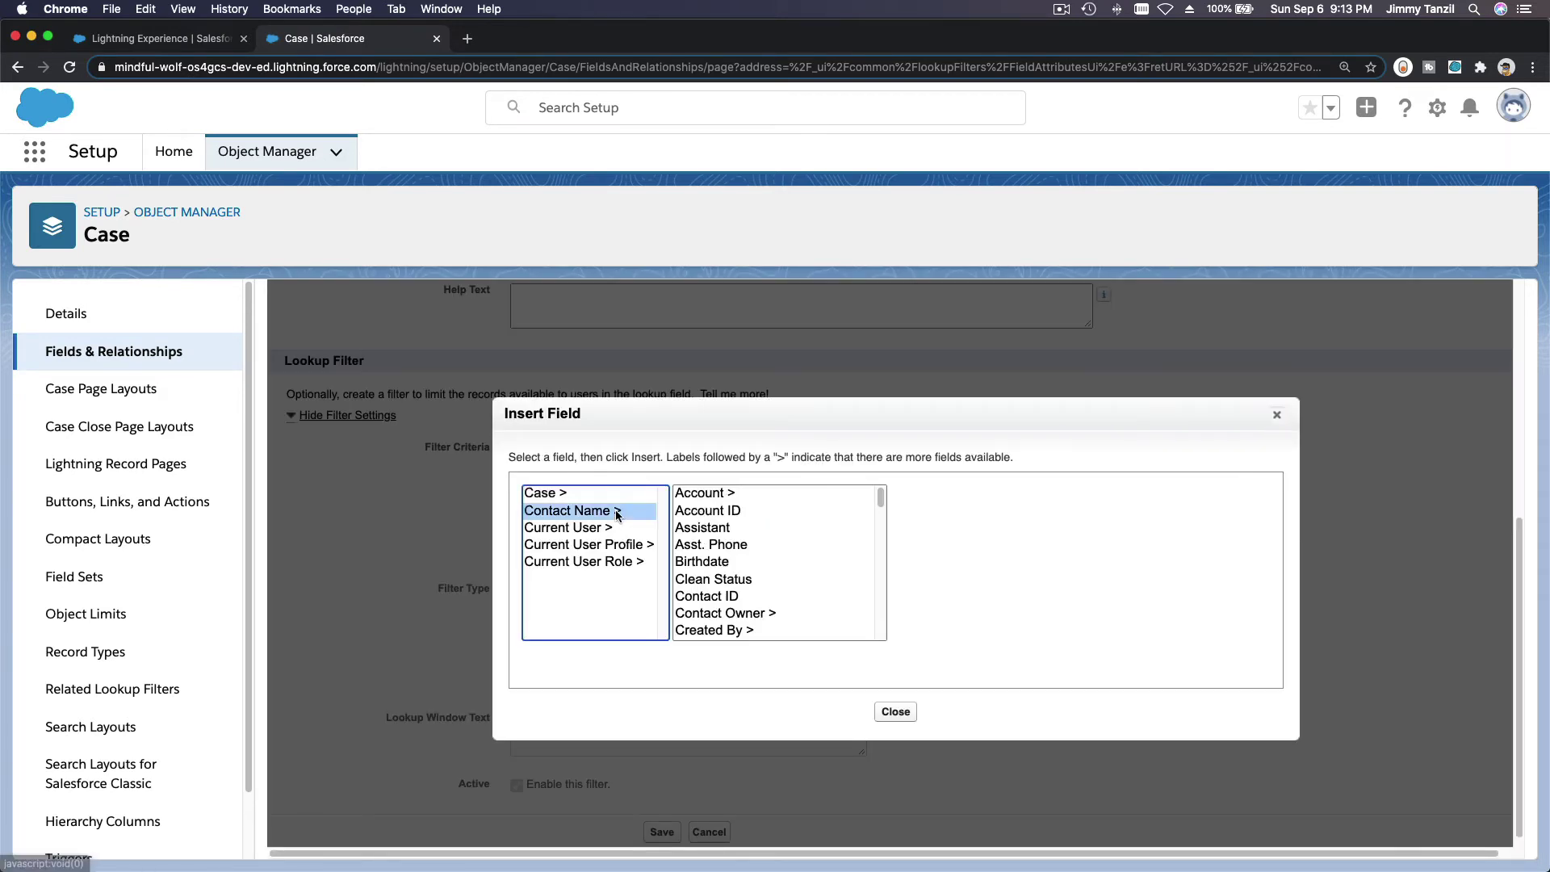
left_click(699, 511)
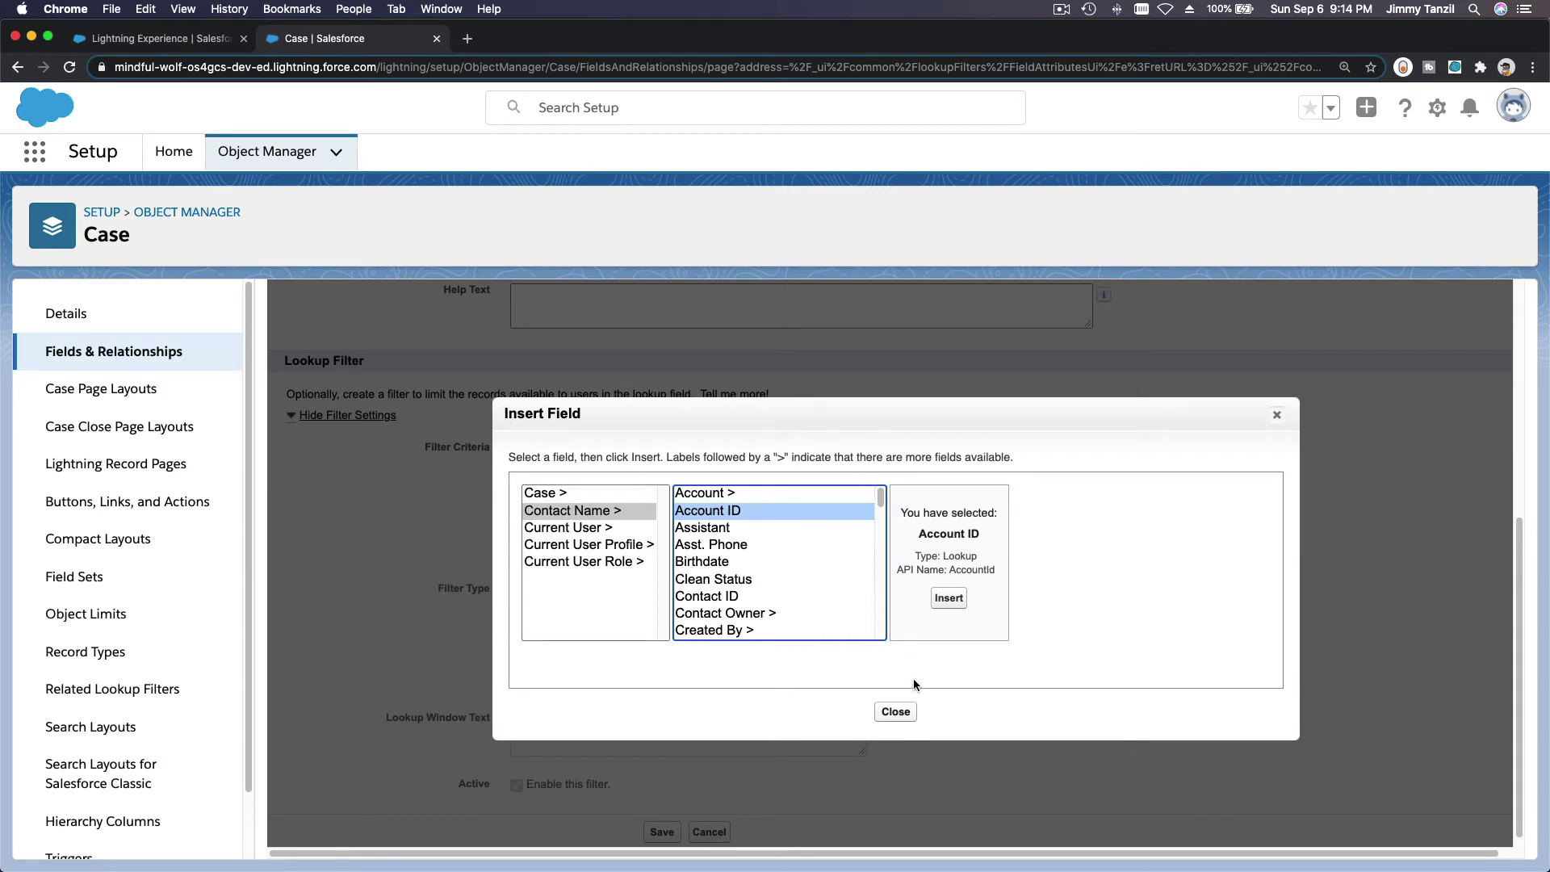
left_click(950, 599)
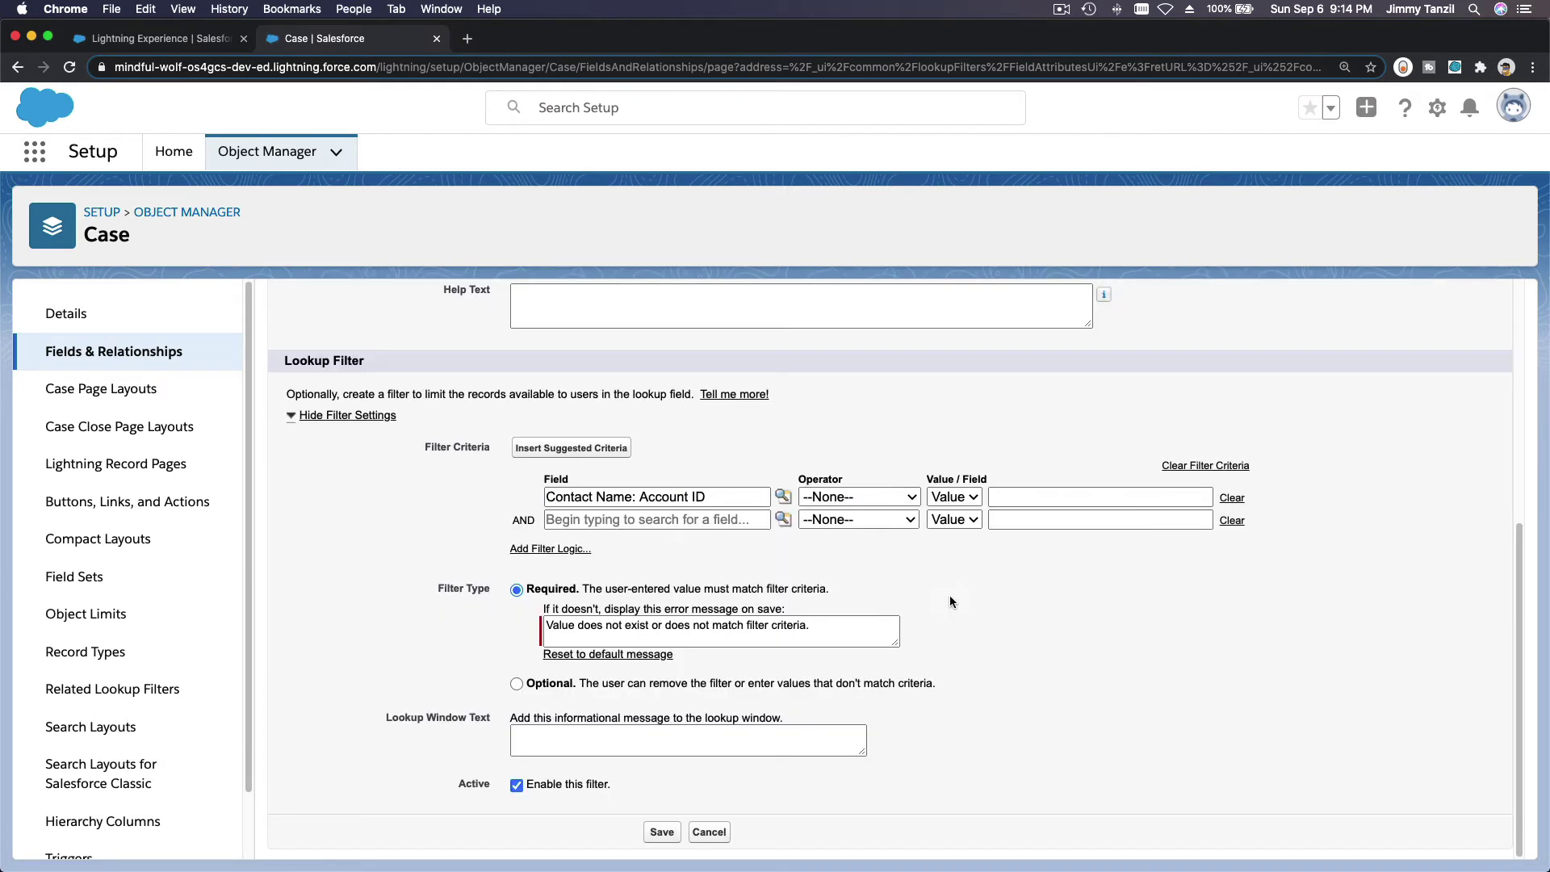
left_click(896, 498)
left_click(896, 520)
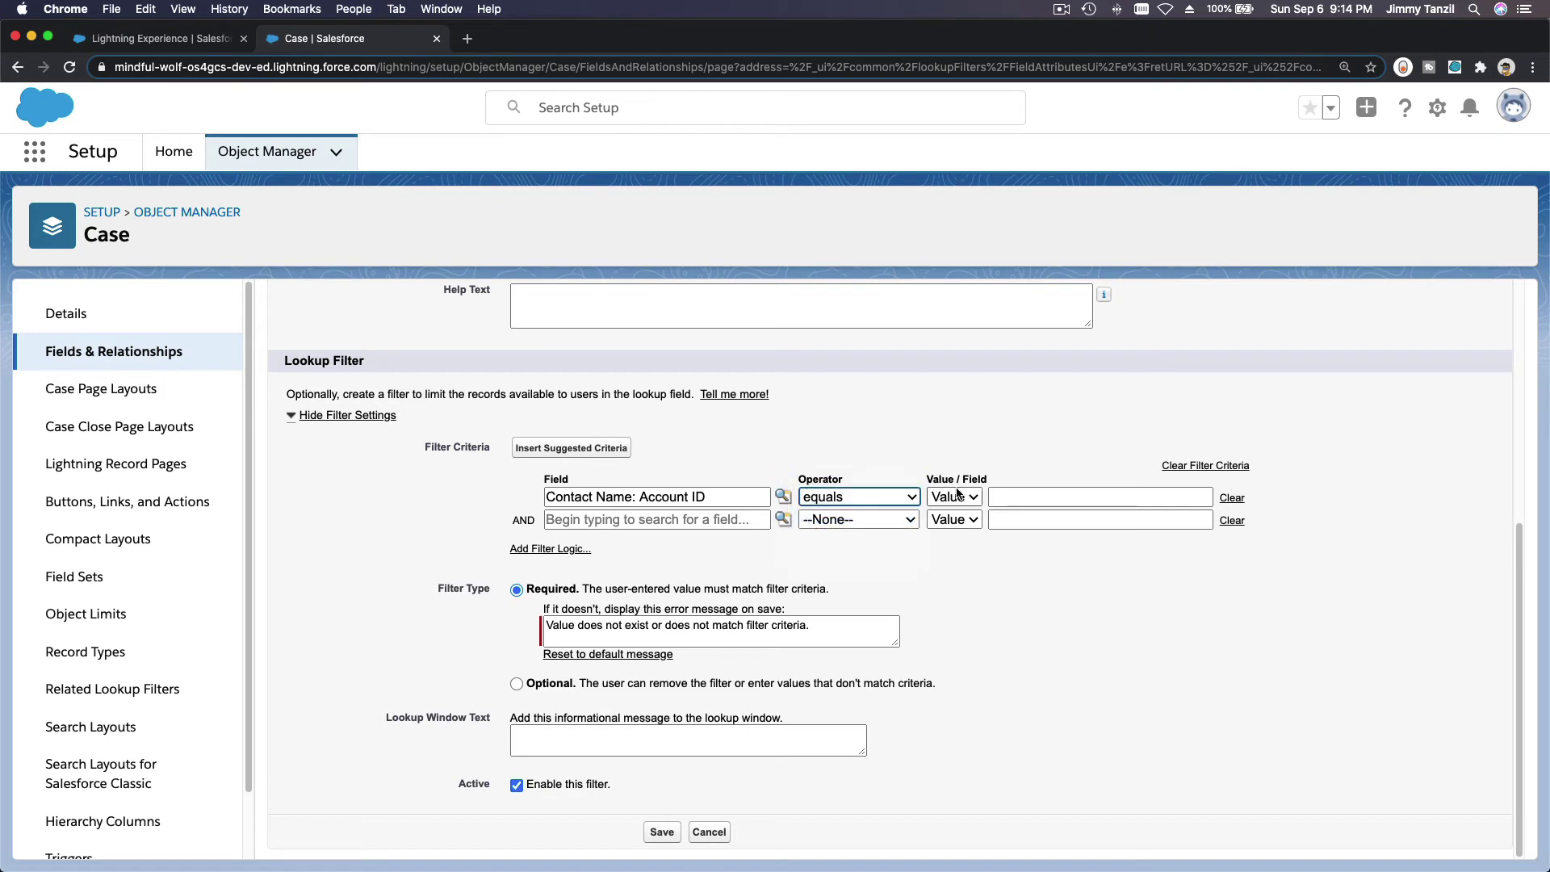
Set the comparison side to Field instead of Value.
left_click(957, 496)
left_click(955, 515)
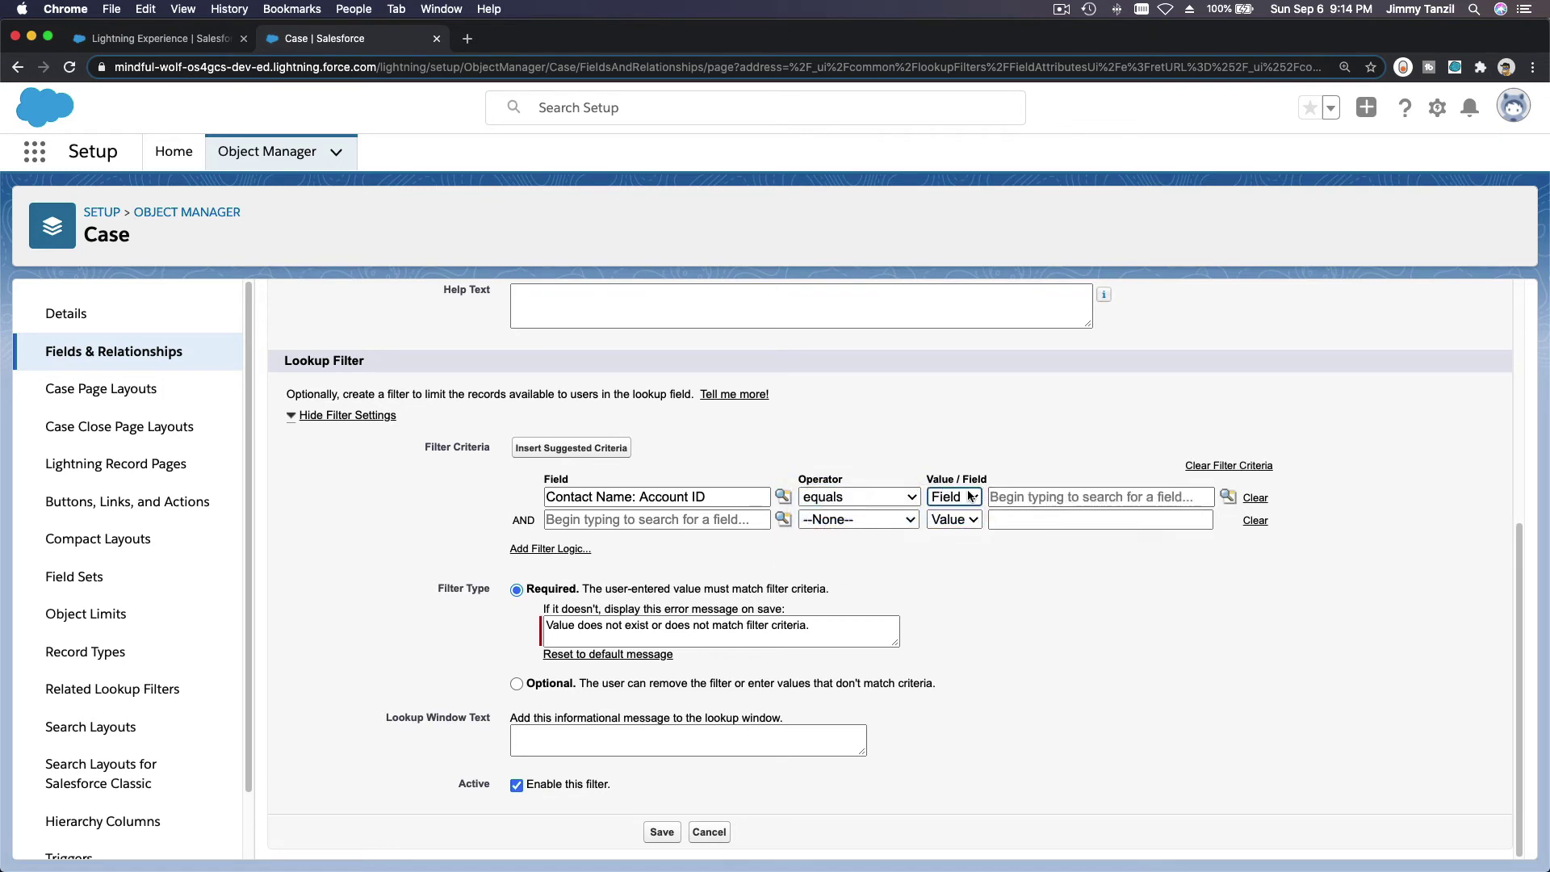
left_click(969, 497)
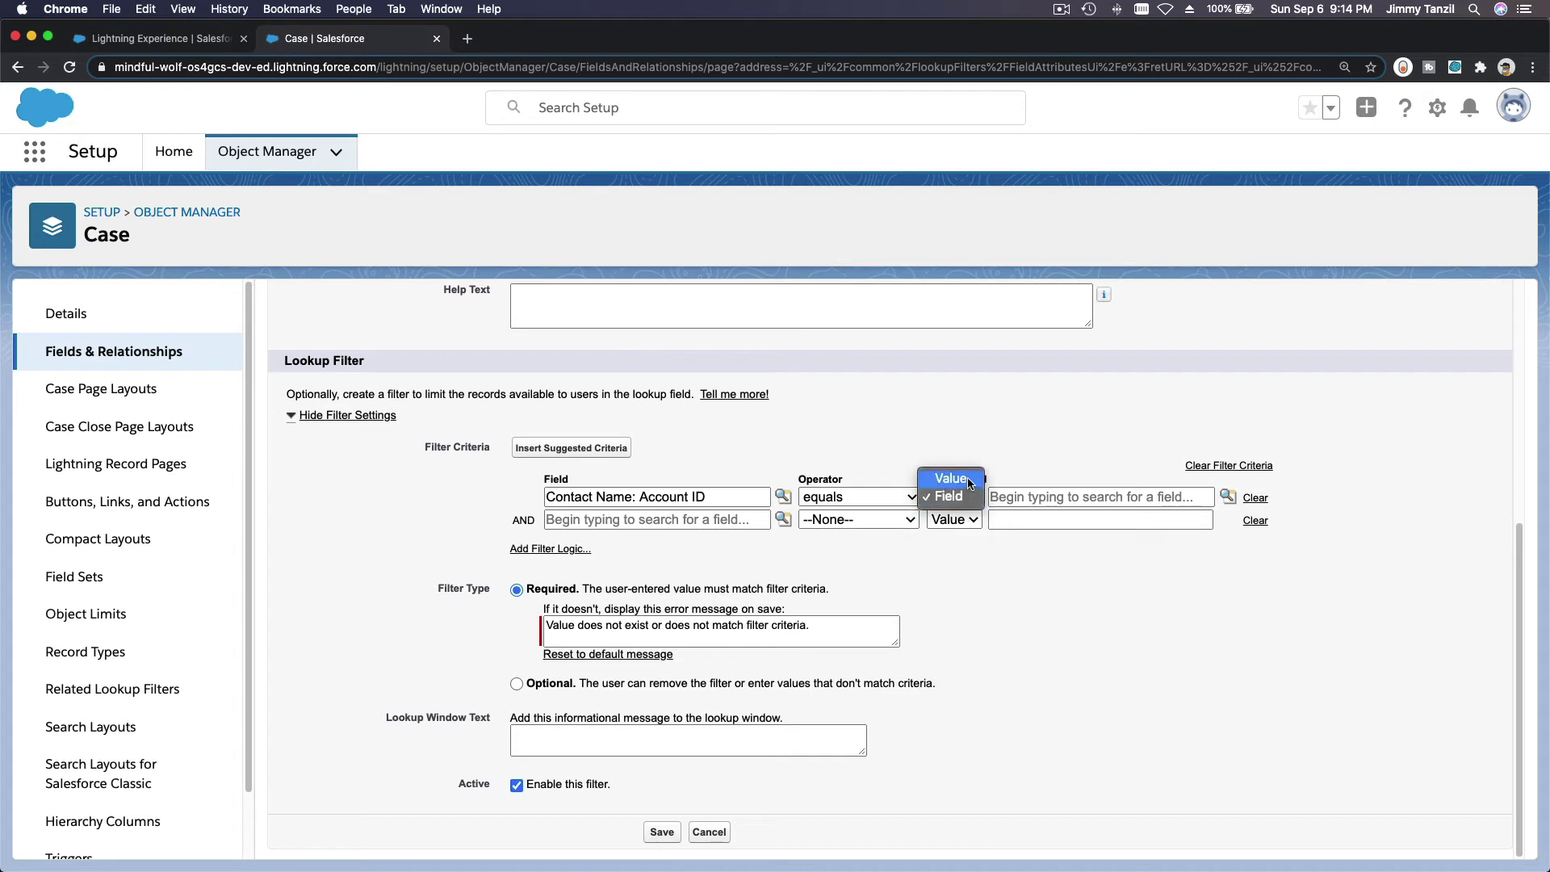
left_click(951, 479)
left_click(961, 497)
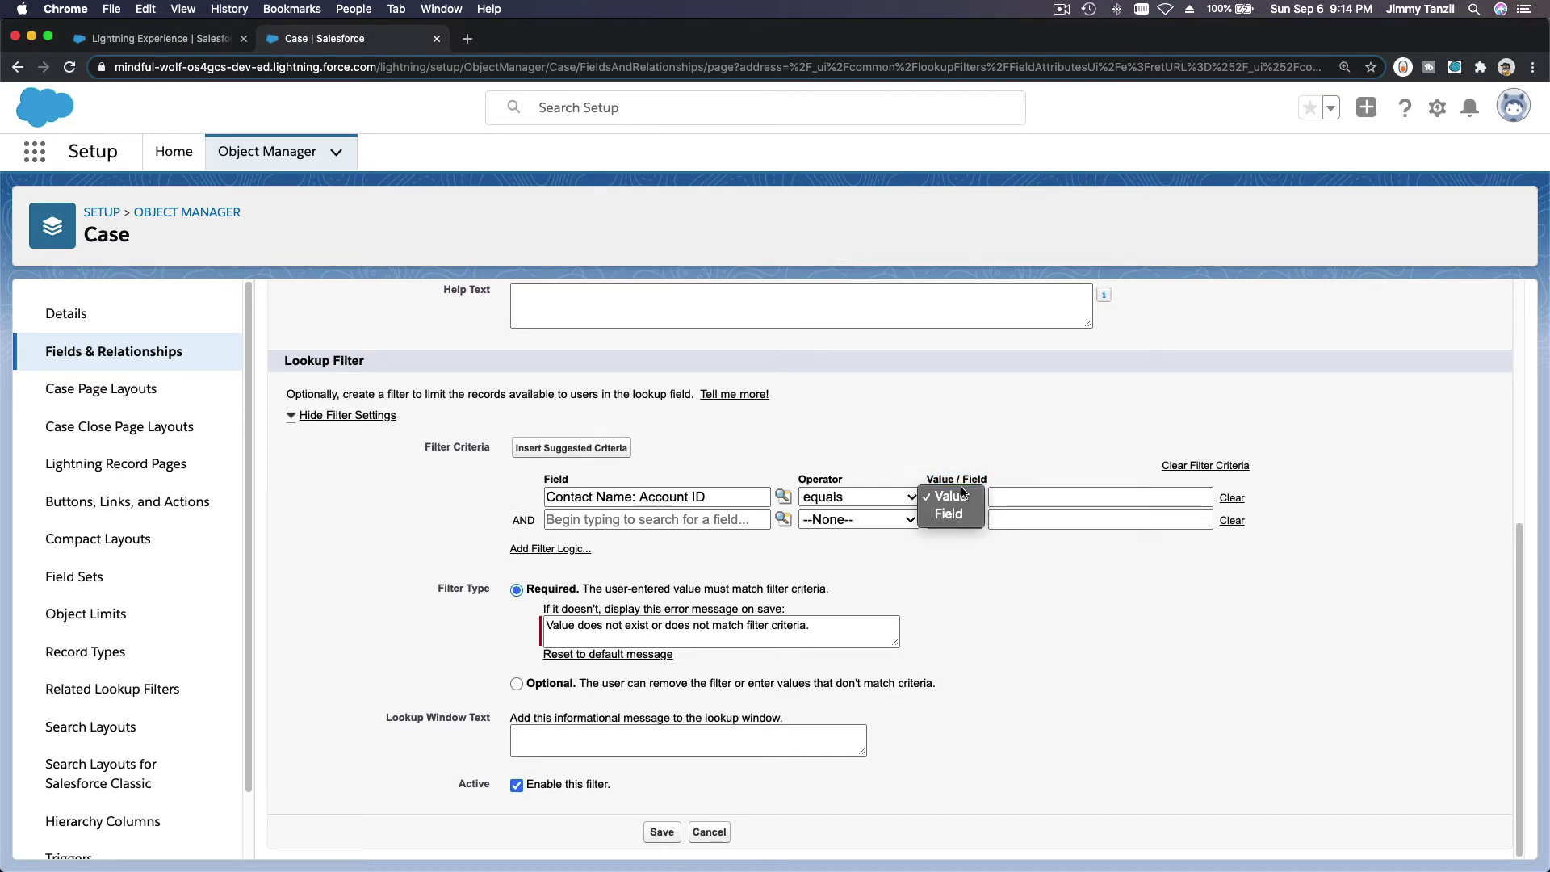
left_click(959, 513)
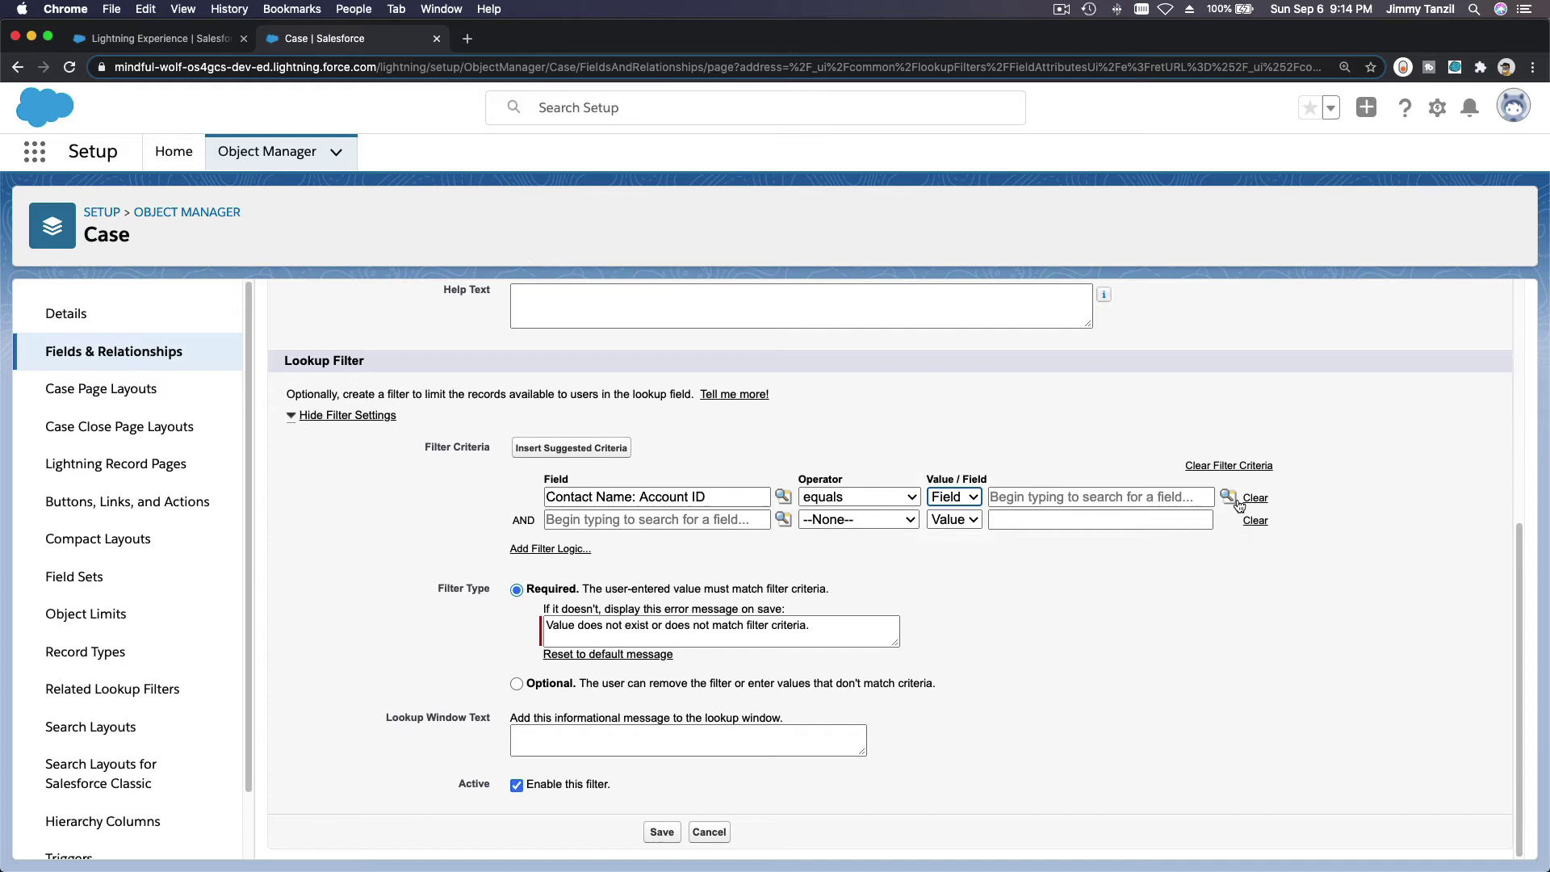
Compare against Case: Account ID and save the required, active lookup filter.
left_click(1230, 500)
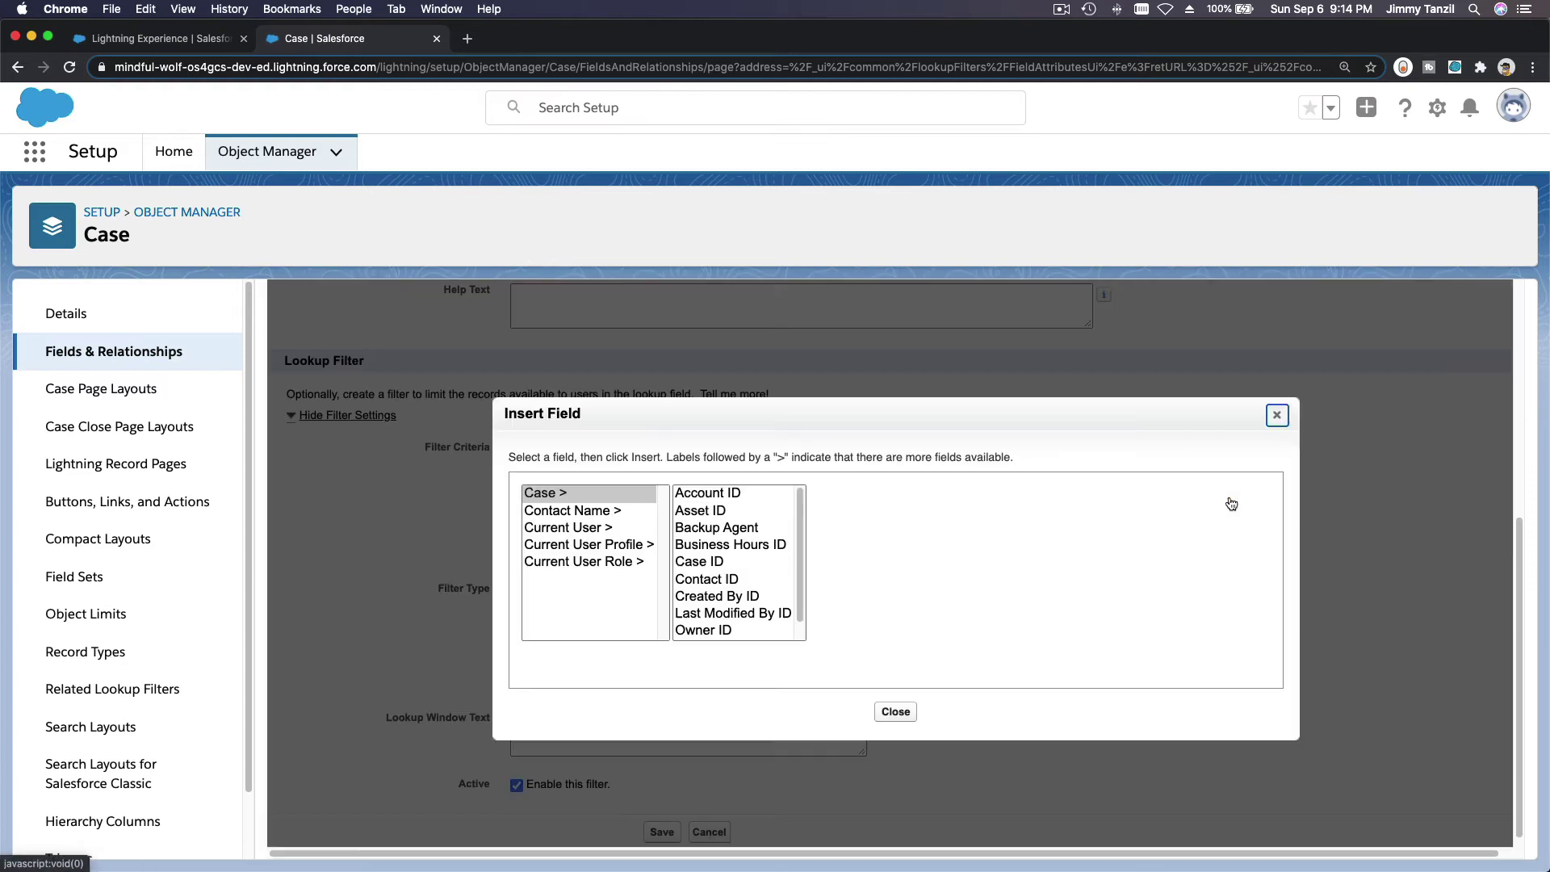
left_click(714, 496)
left_click(889, 598)
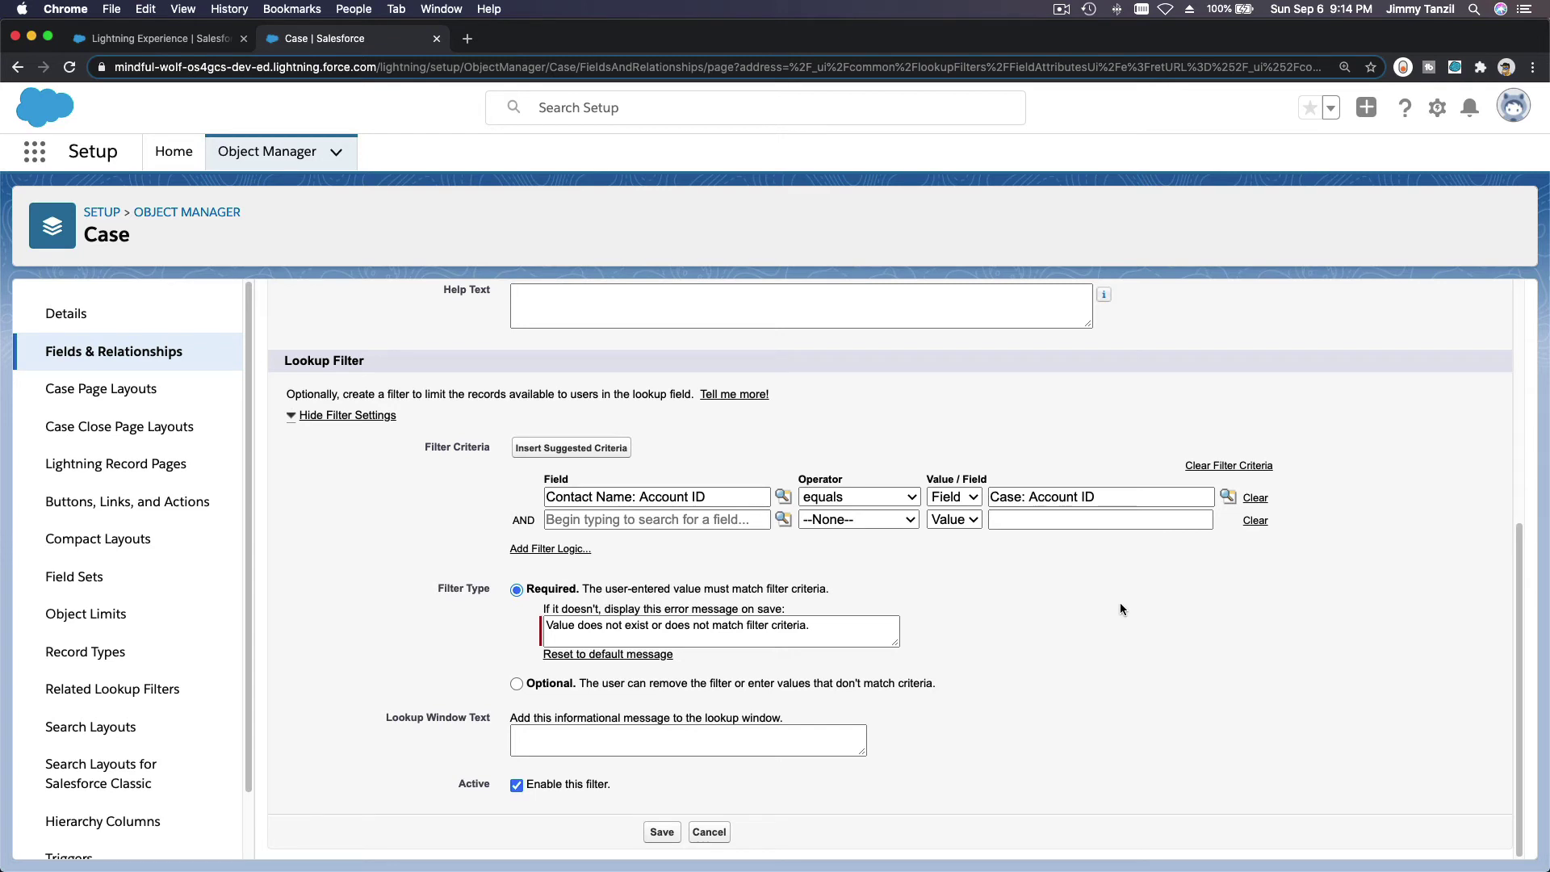
left_click(670, 833)
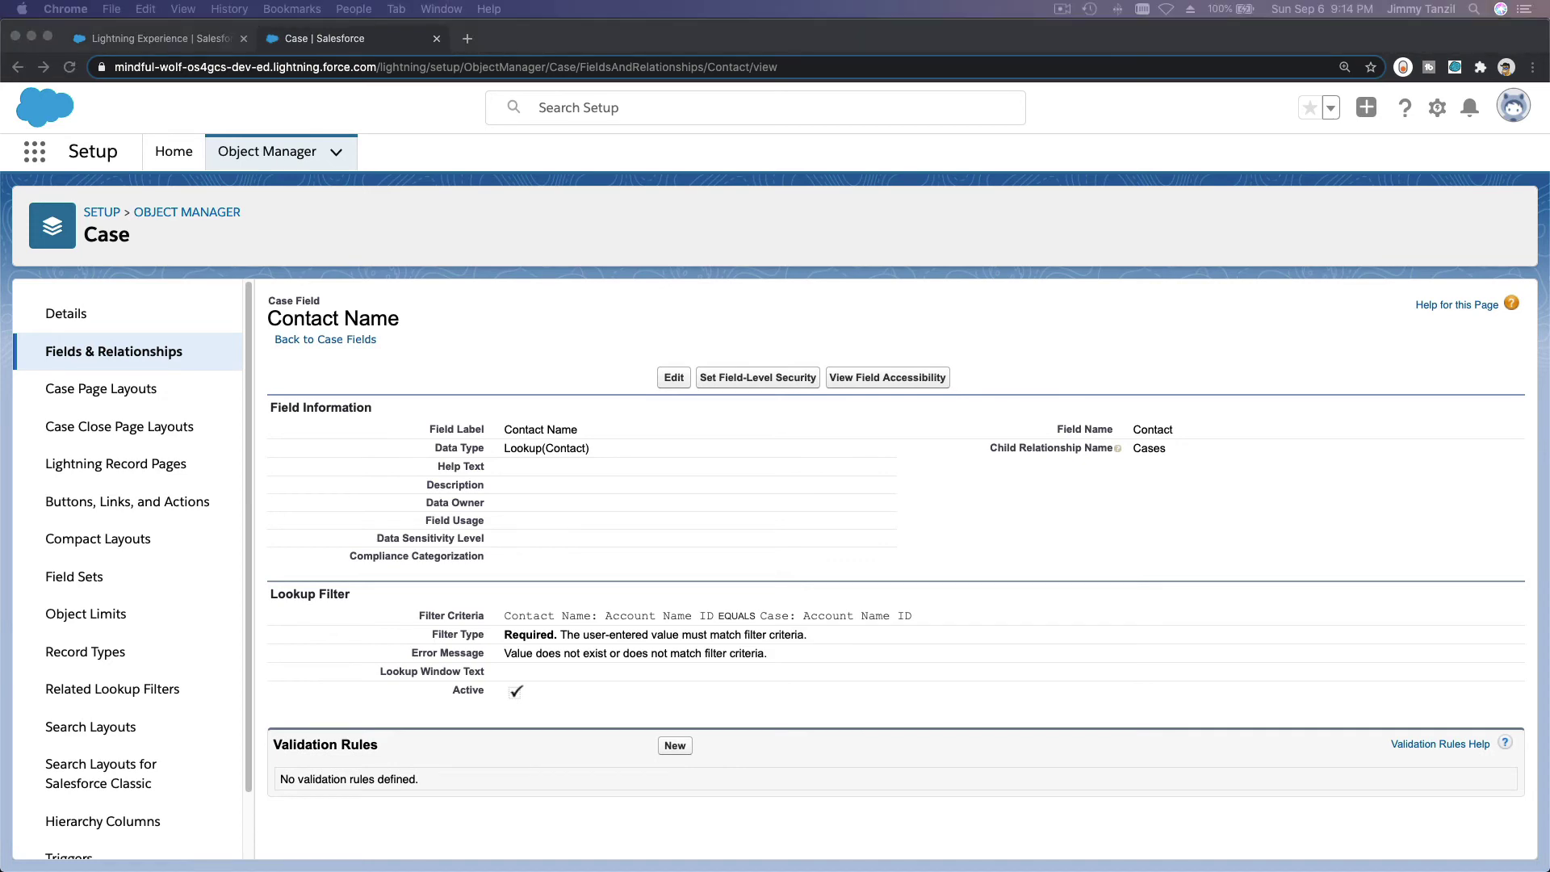
Verify the Create Lookup Filters step in Trailhead to earn 100 points.
left_click_drag(4, 355, 484, 37)
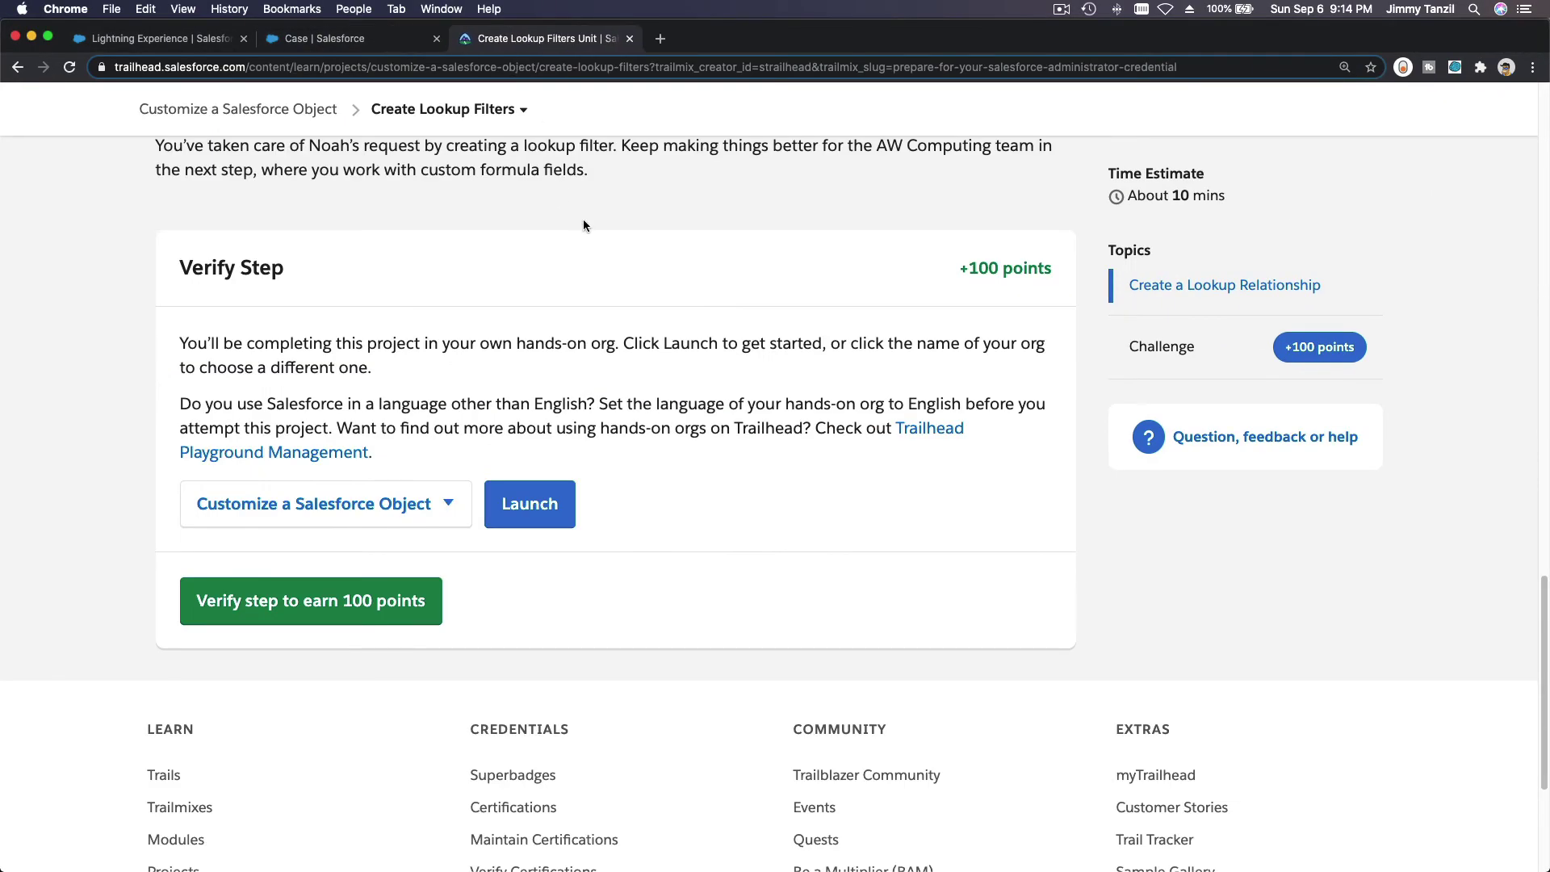
scroll(583, 225, "down", 1)
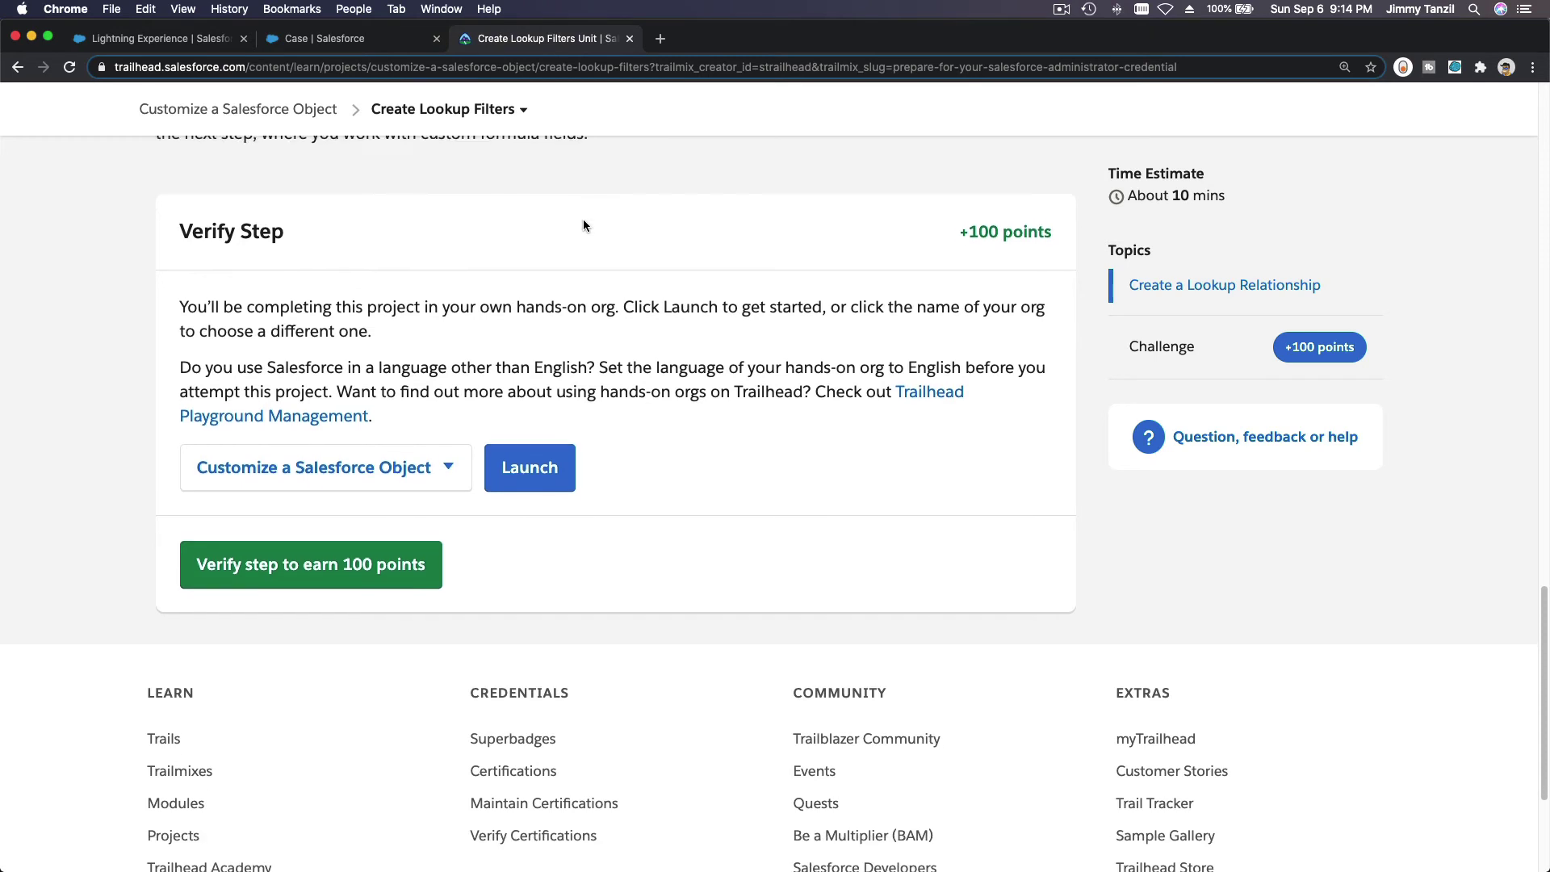
left_click(306, 578)
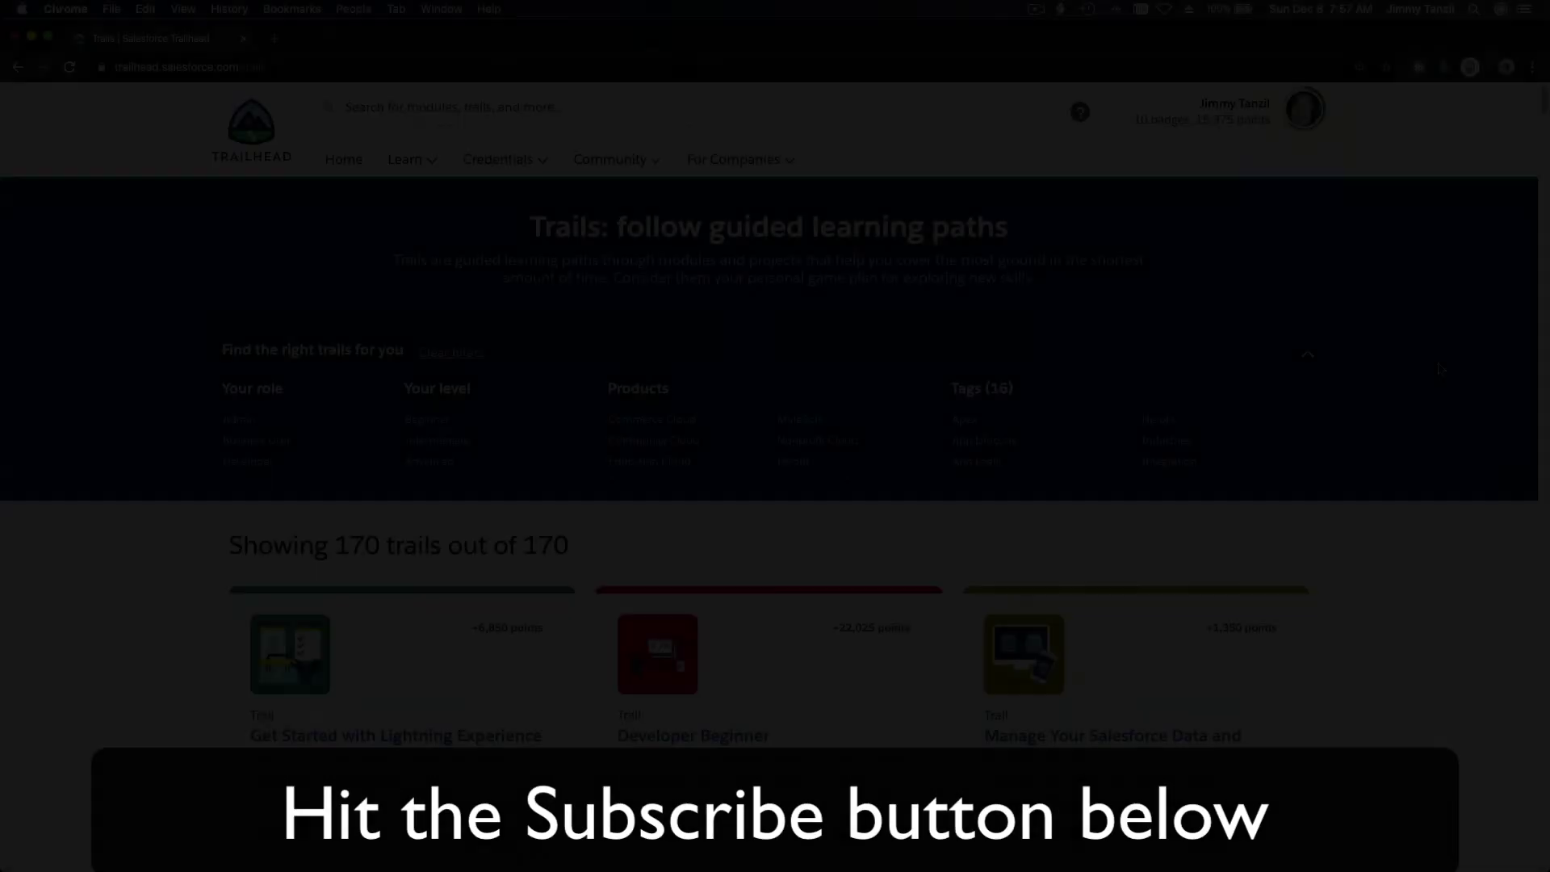
scroll(1438, 368, "down", 15)
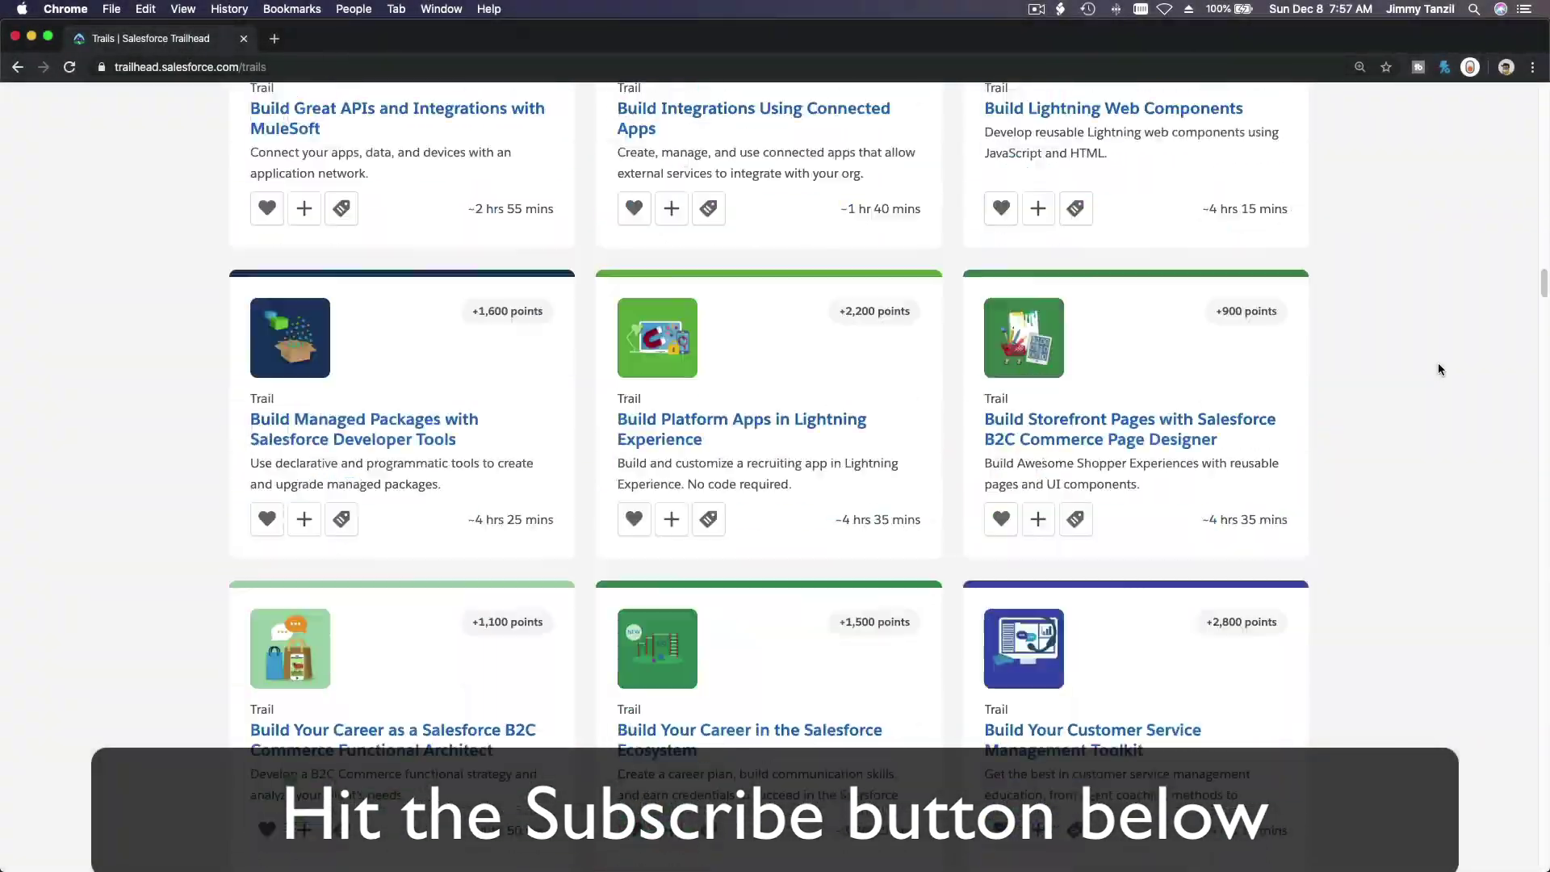
scroll(1437, 369, "down", 15)
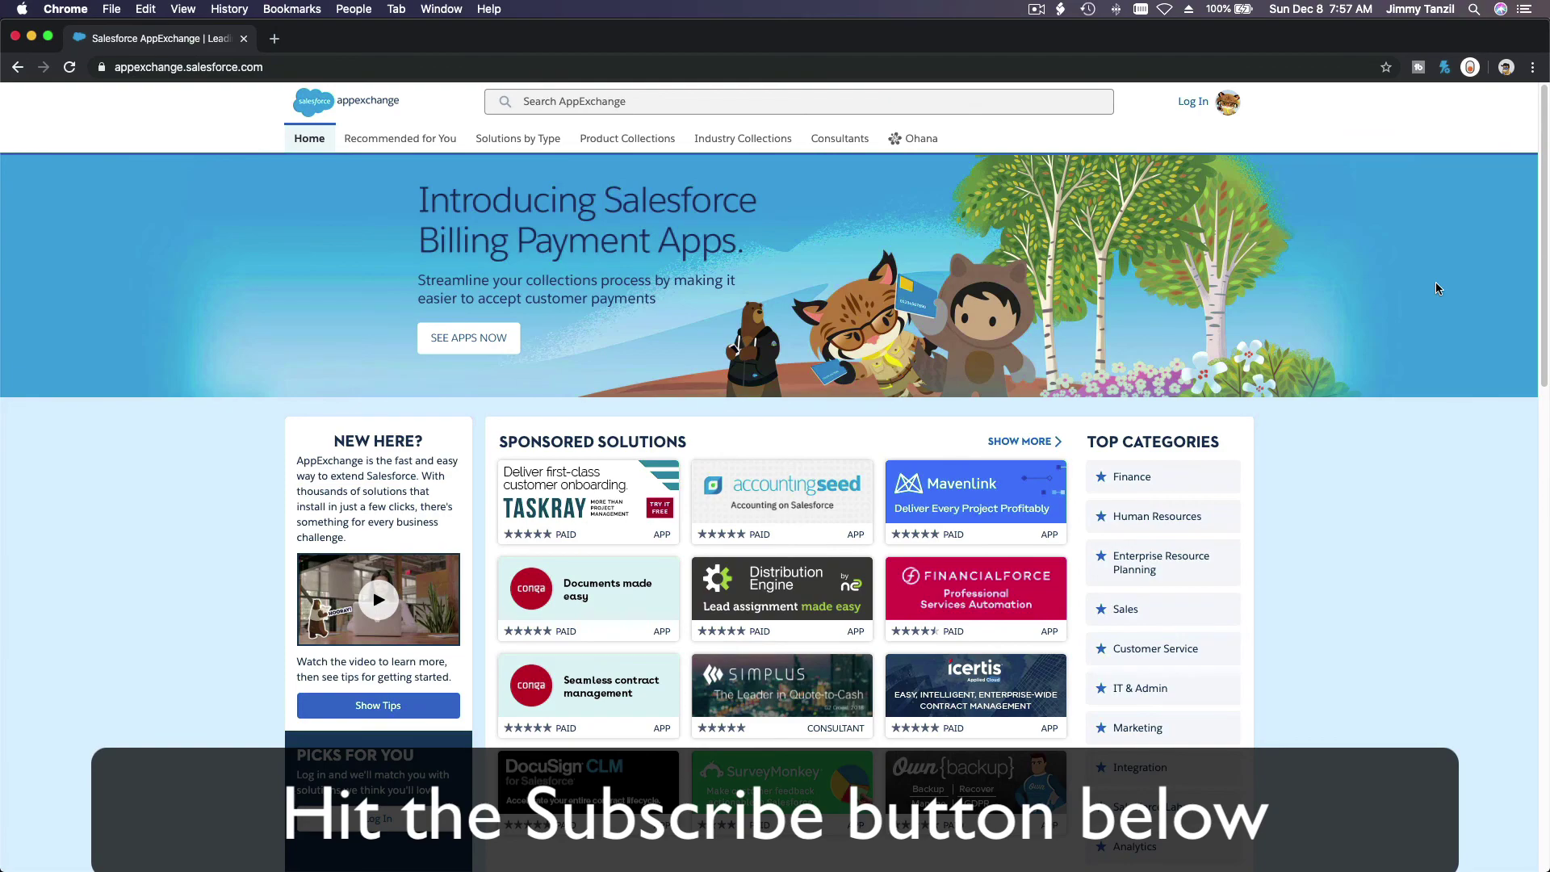
scroll(1436, 288, "down", 12)
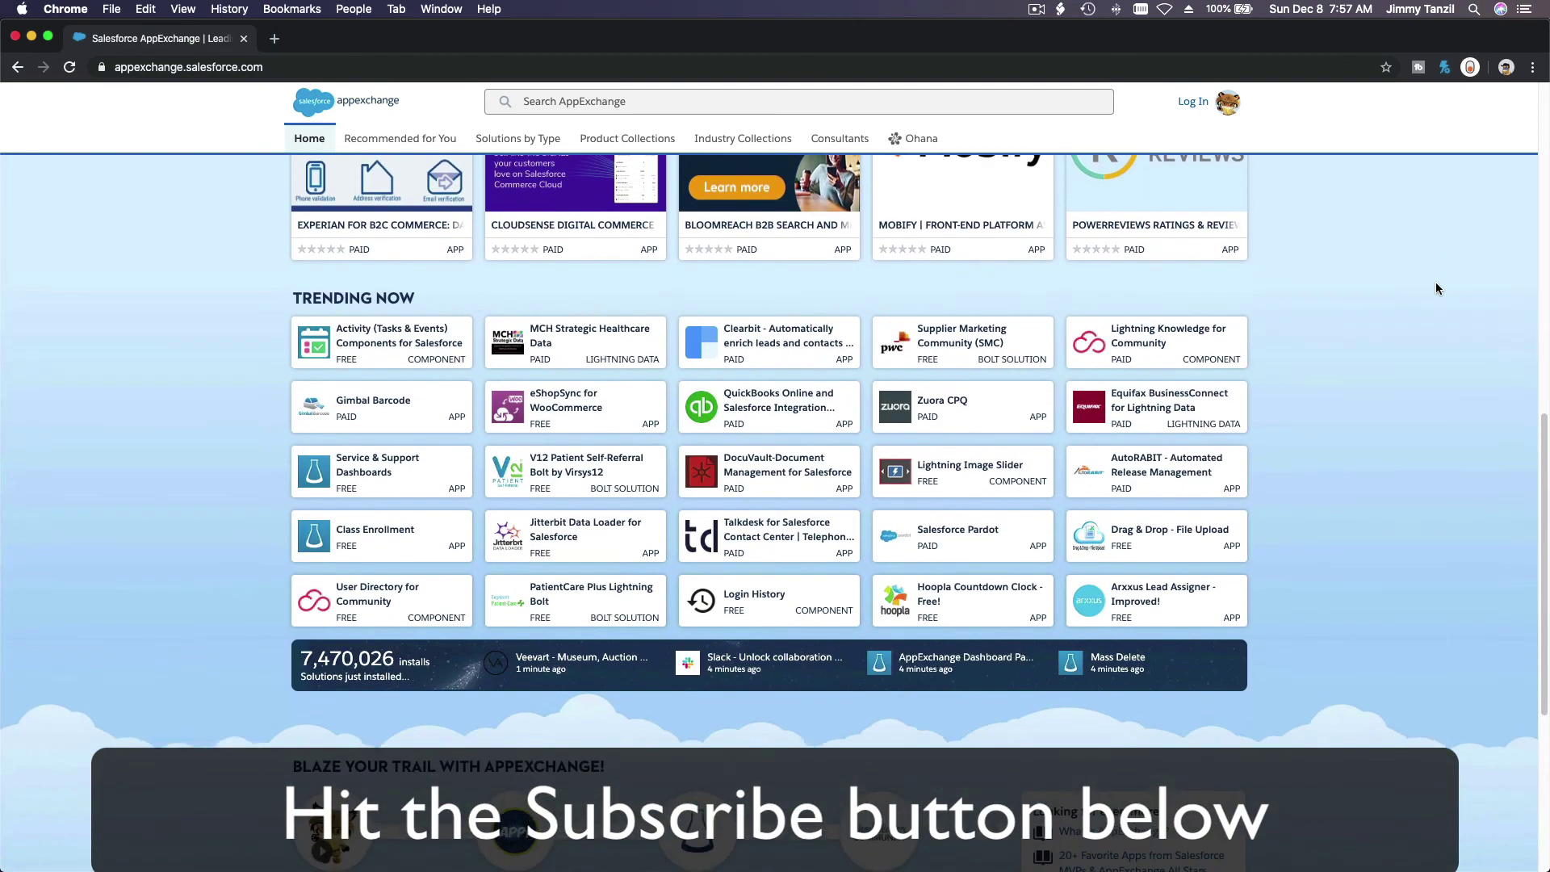
scroll(1435, 287, "down", 5)
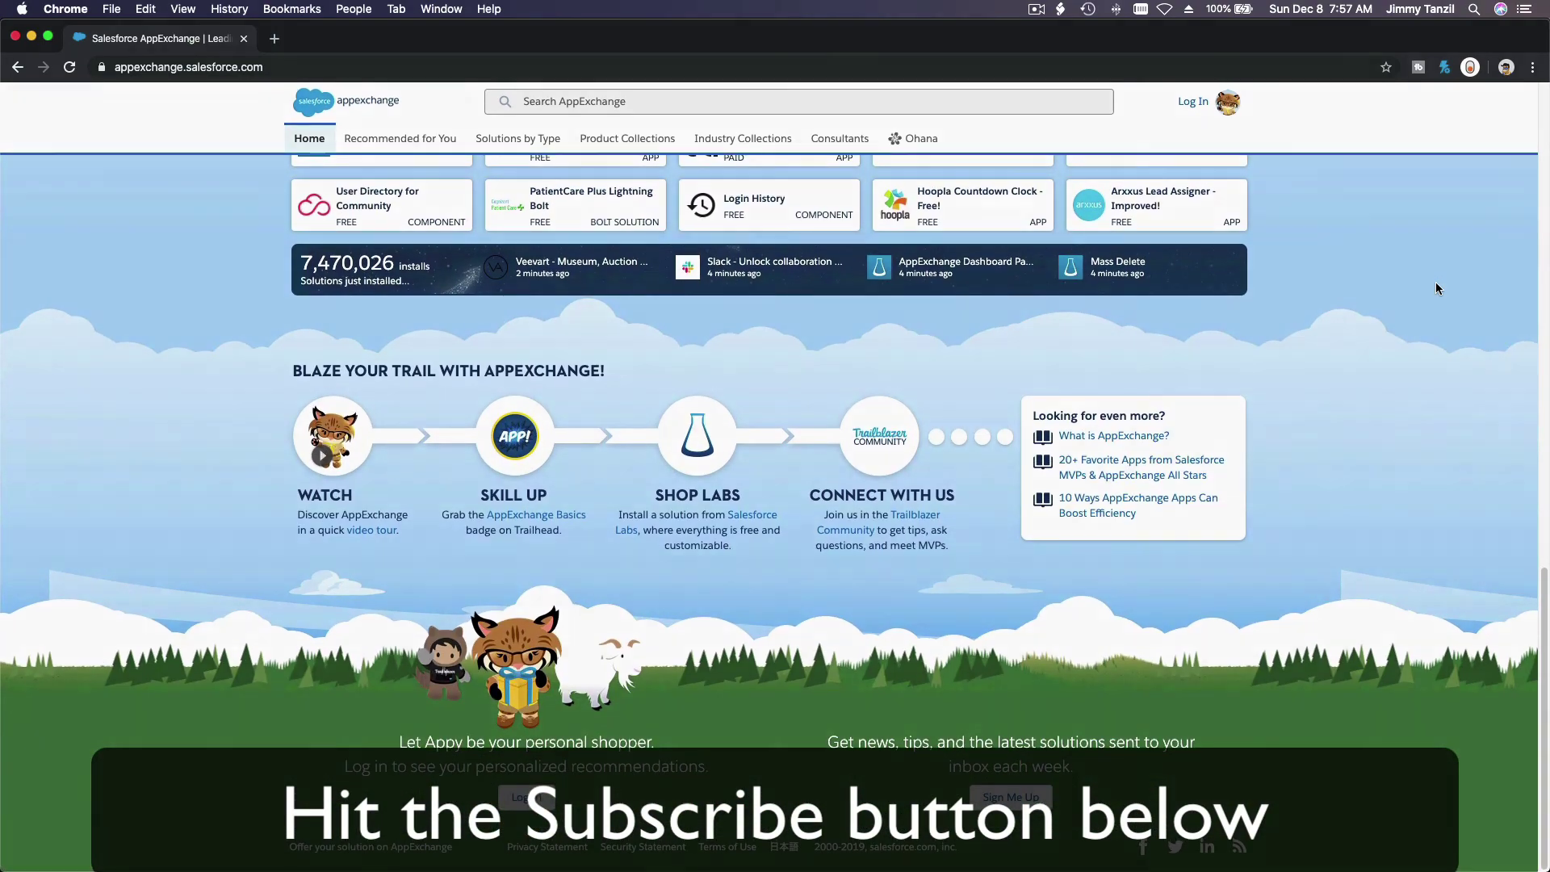